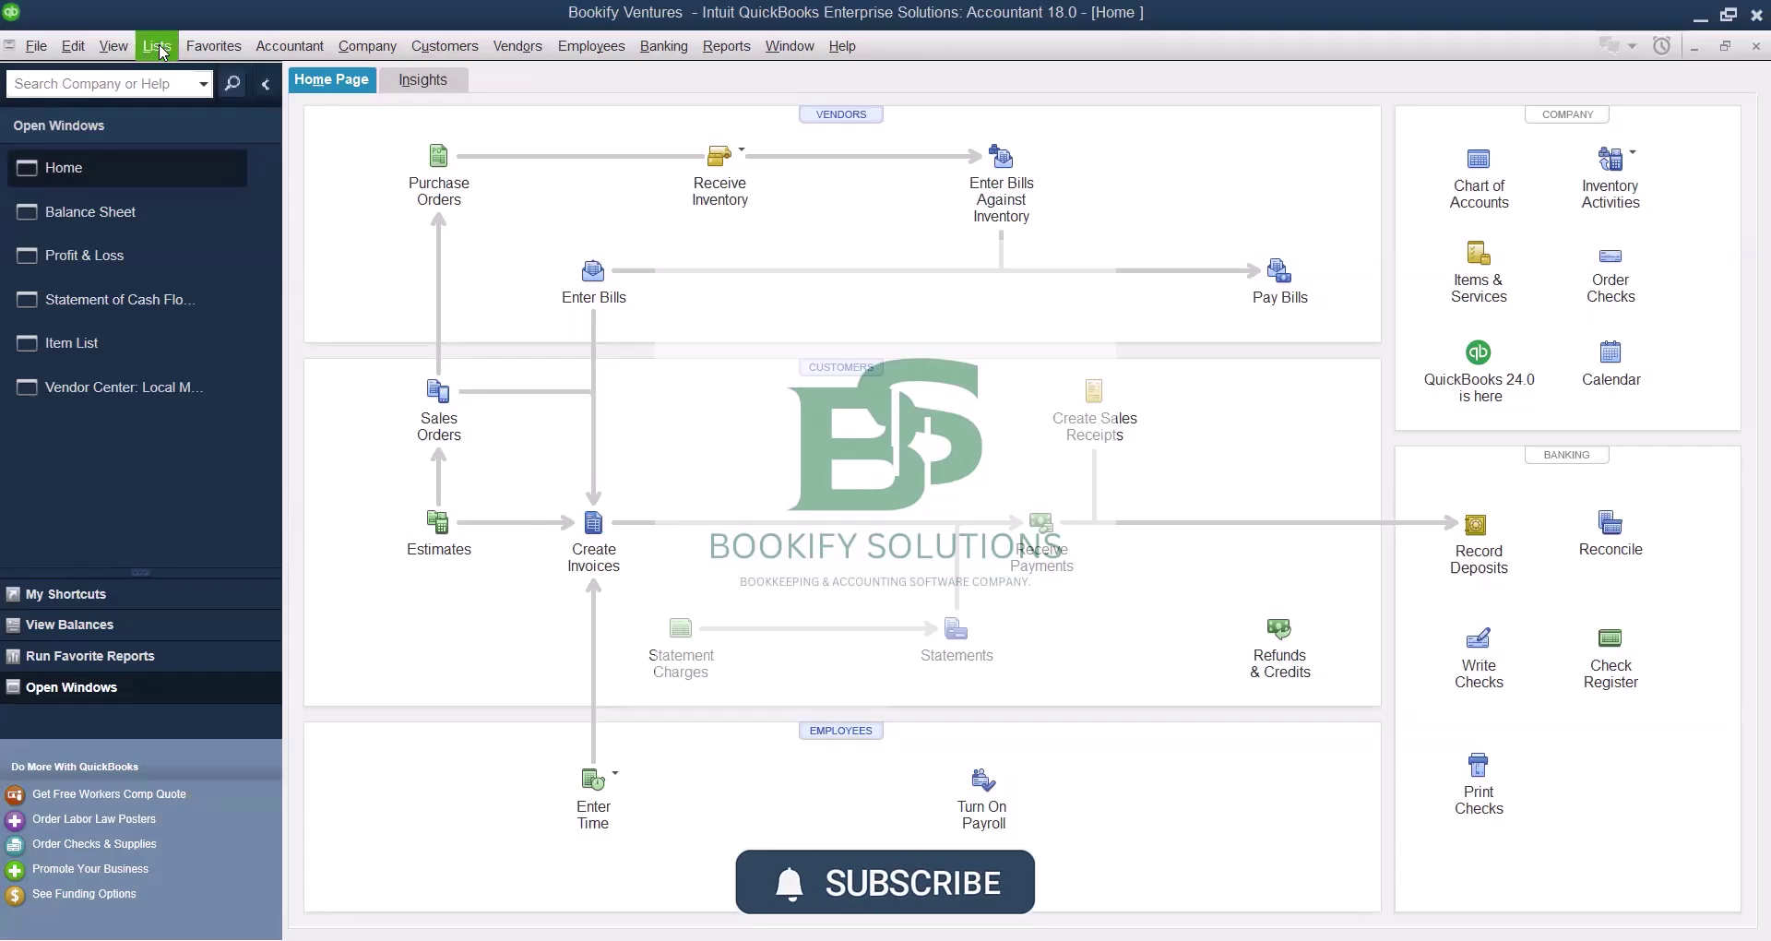
# Open the Chart of Accounts, sort it by account type and look through the listed accounts.
pyautogui.hotkey('alt', 'l')
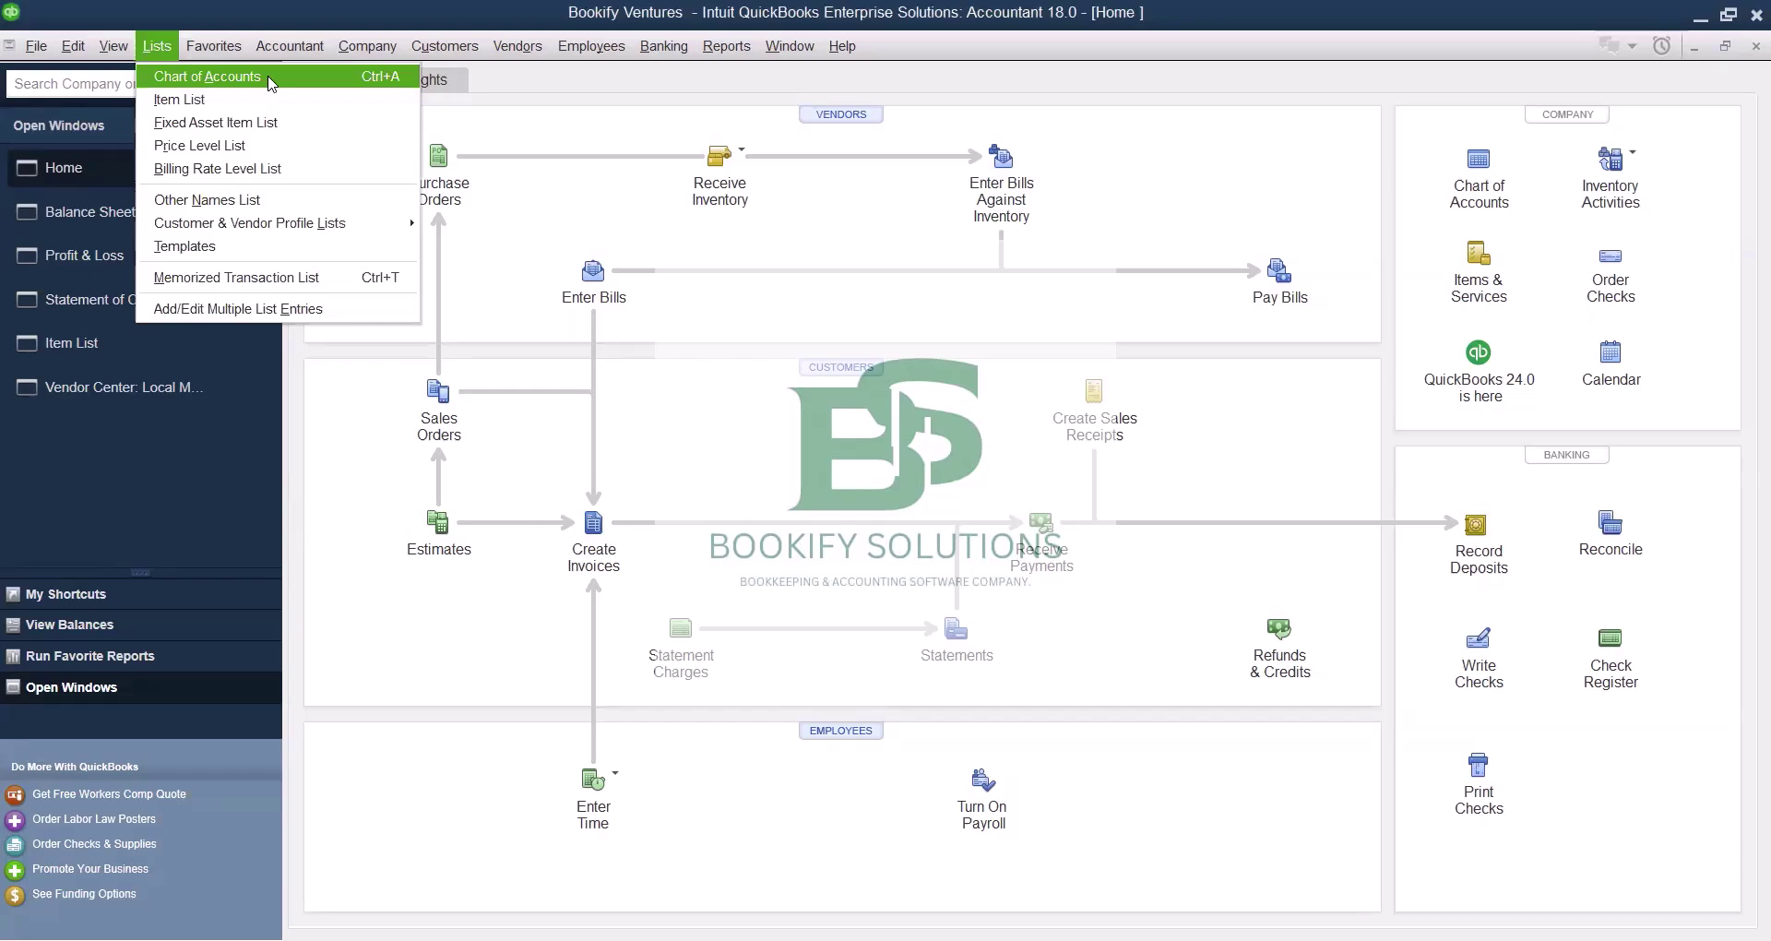
pyautogui.press('Escape')
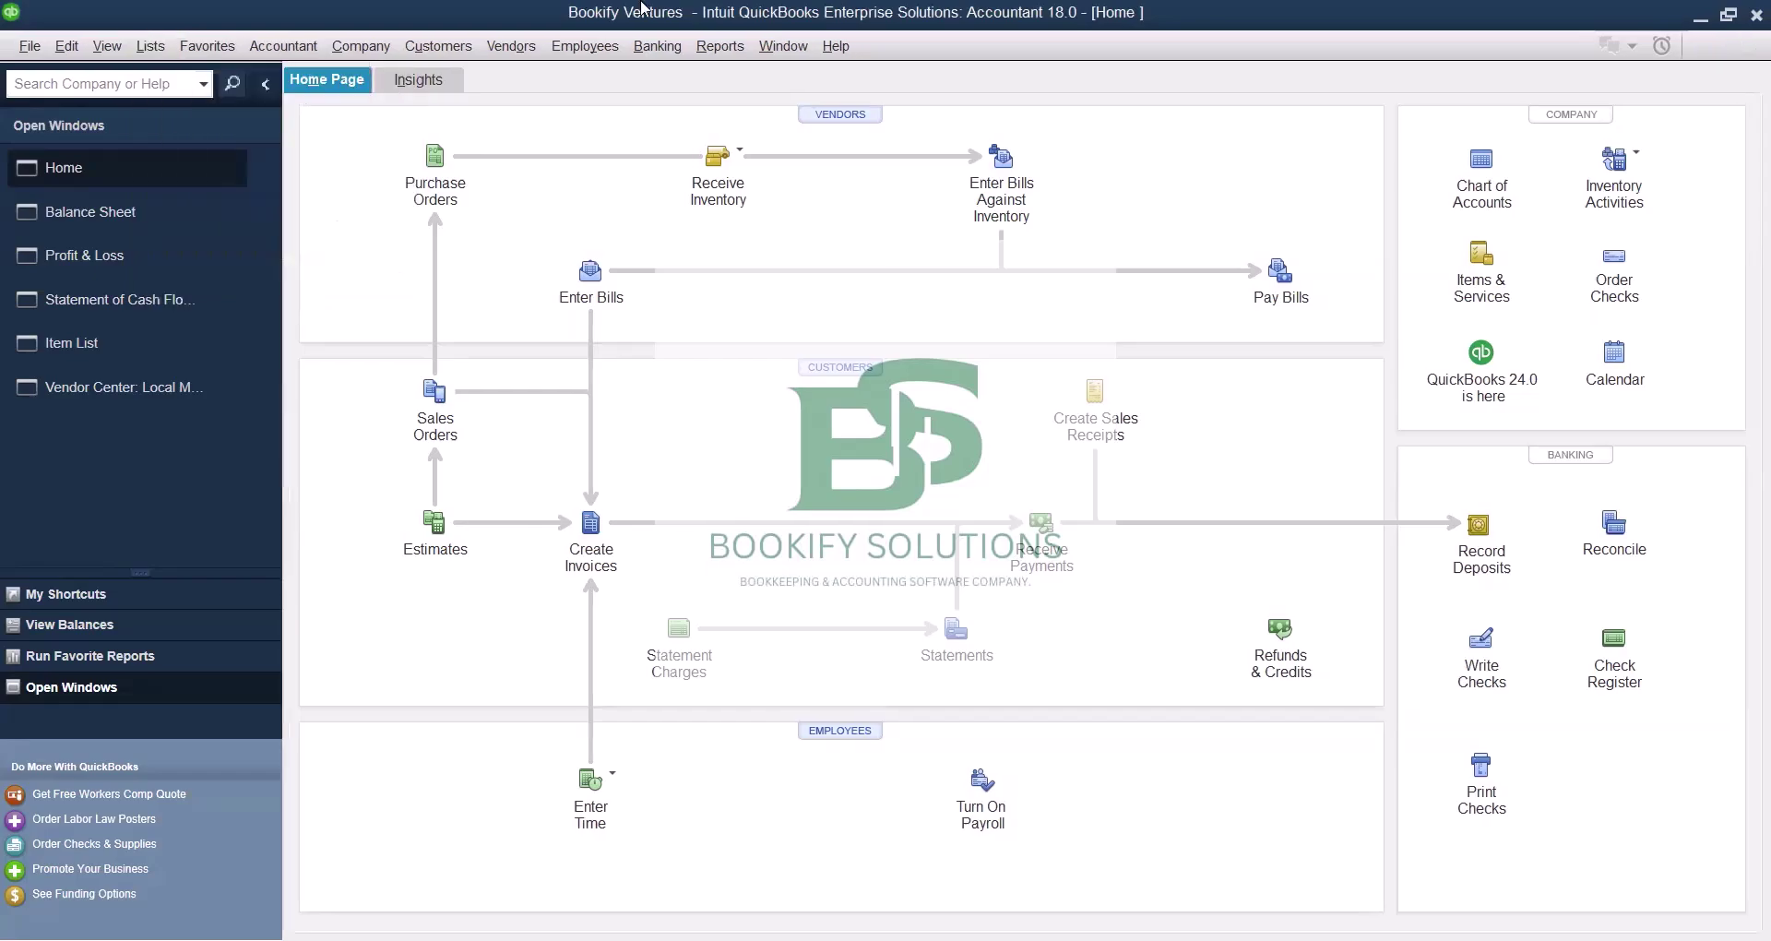
pyautogui.hotkey('ctrl', 'a')
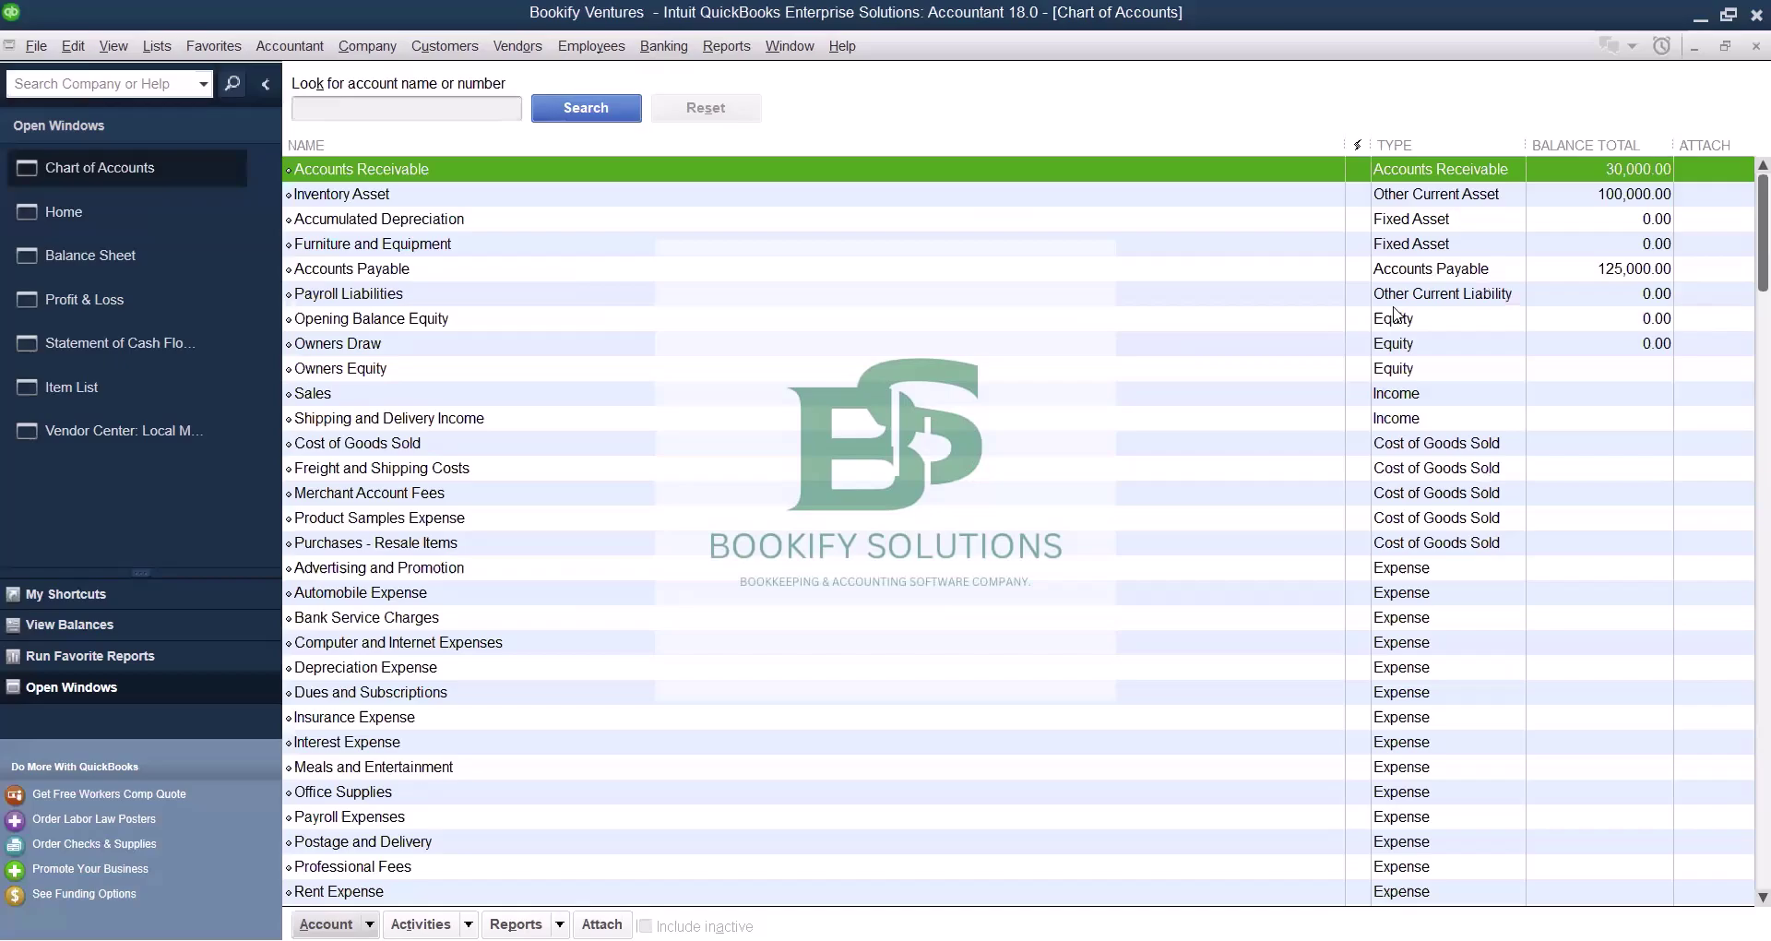
pyautogui.click(1399, 148)
pyautogui.scroll(-2, 1745, 822)
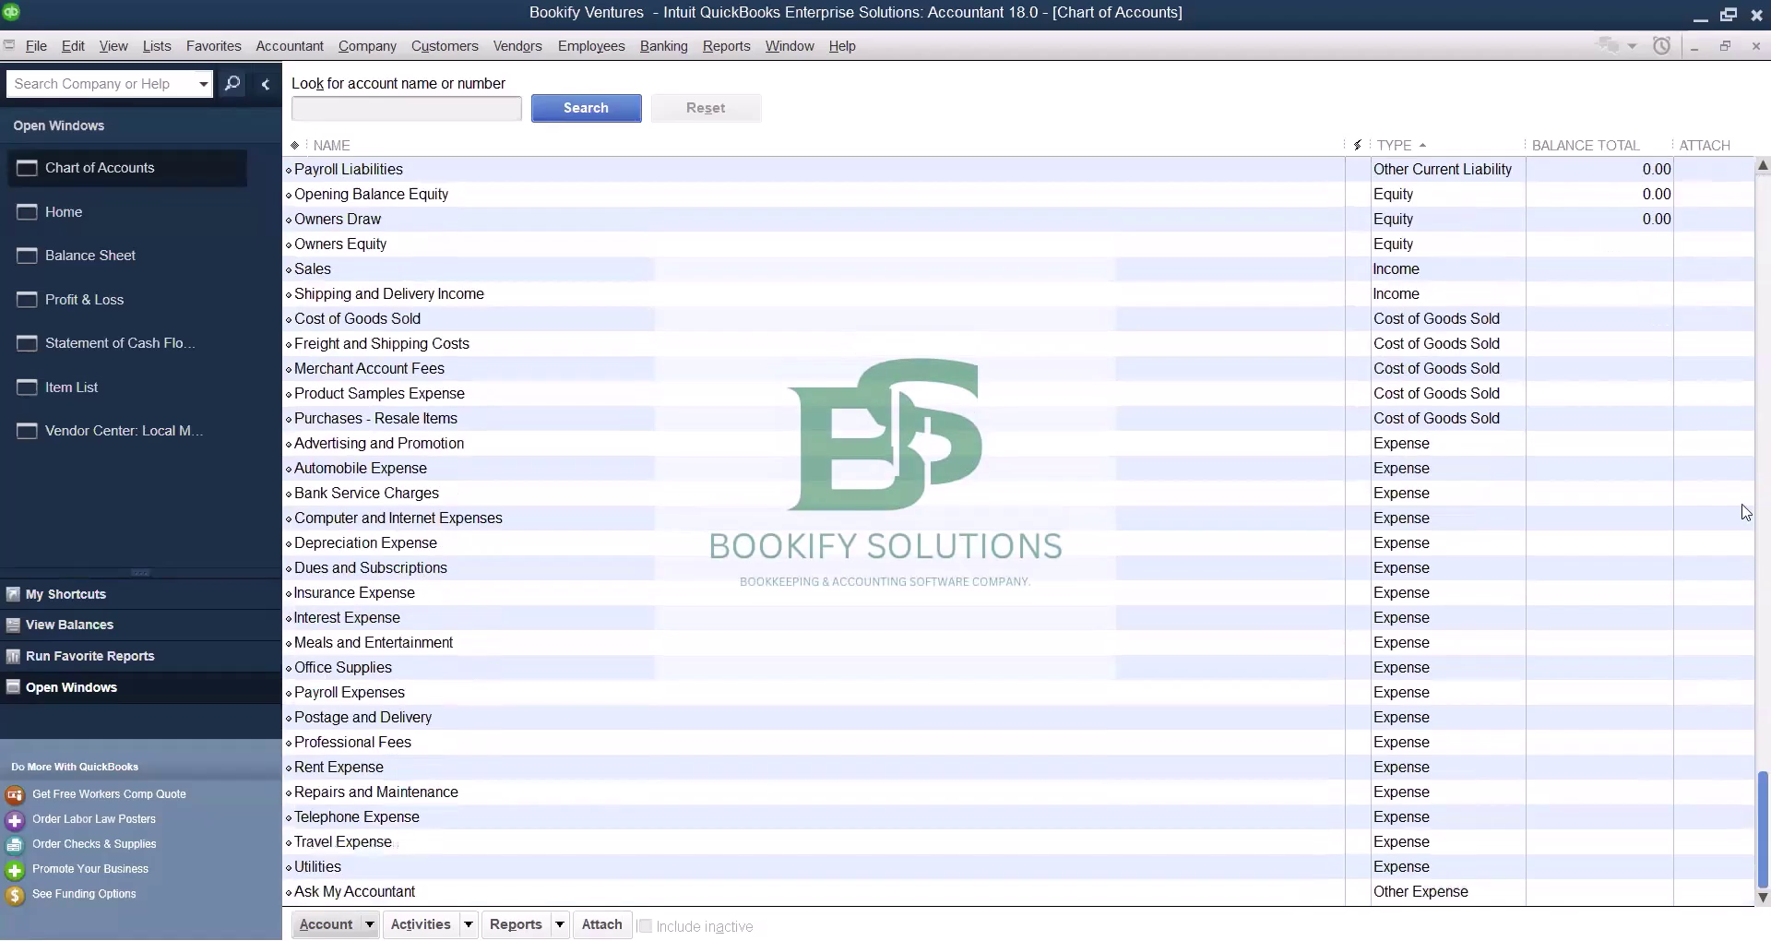
pyautogui.scroll(2, 1440, 367)
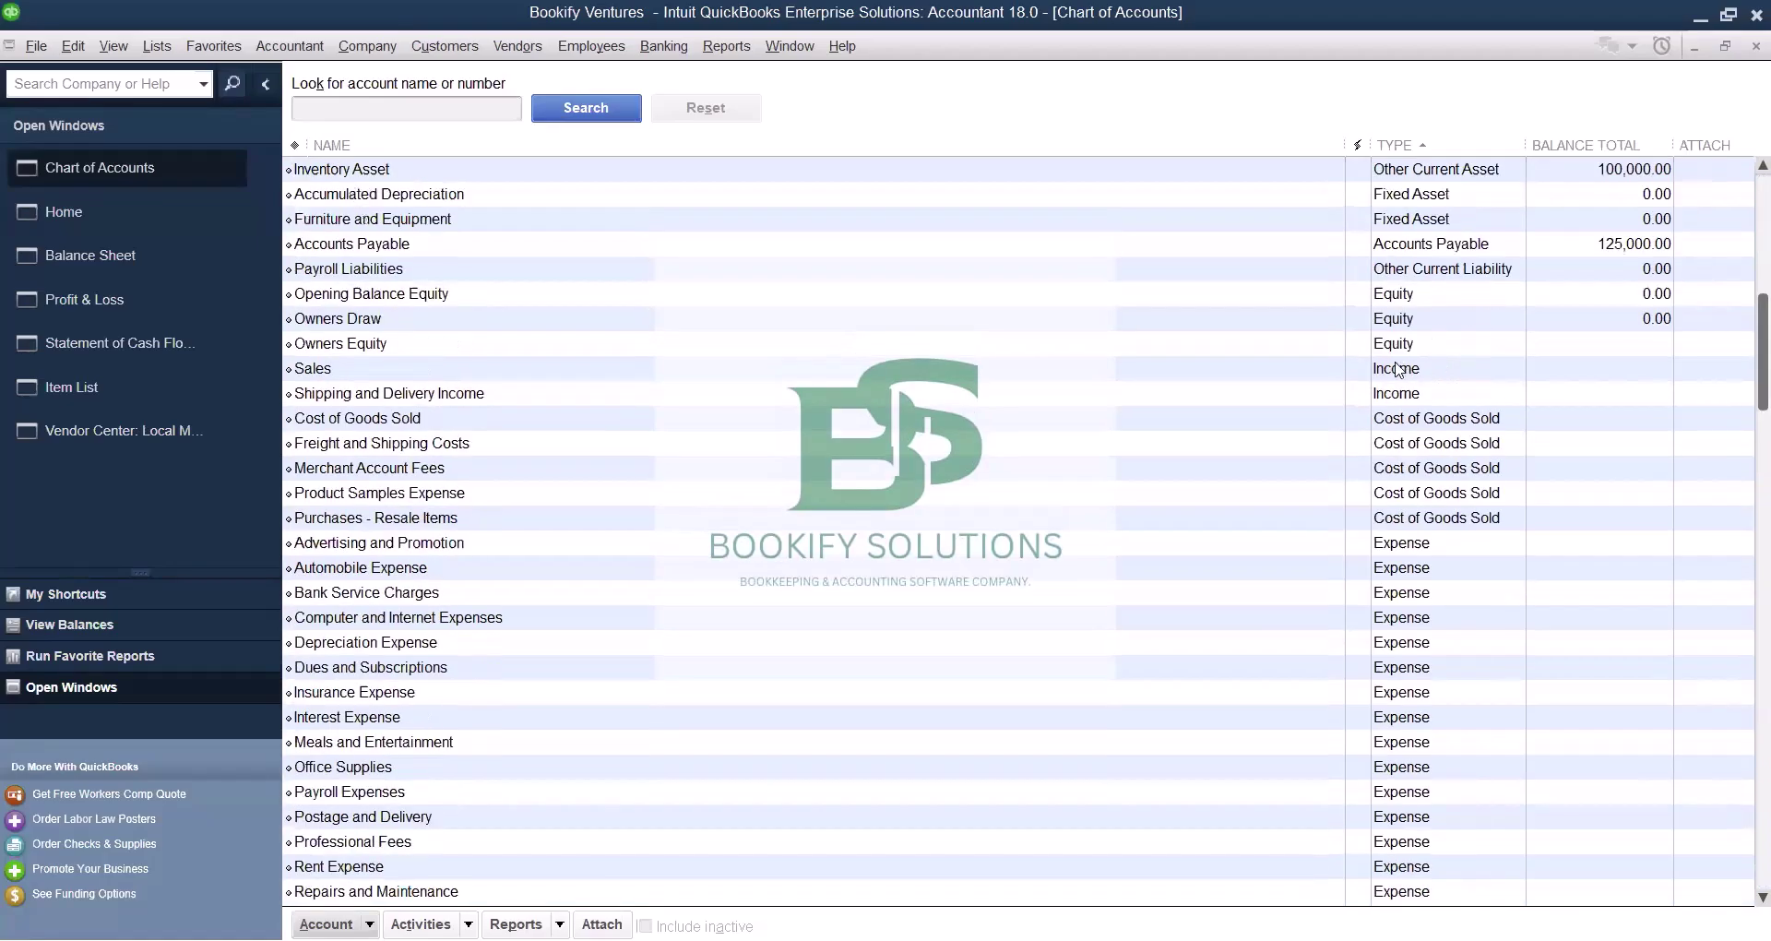
pyautogui.click(1398, 369)
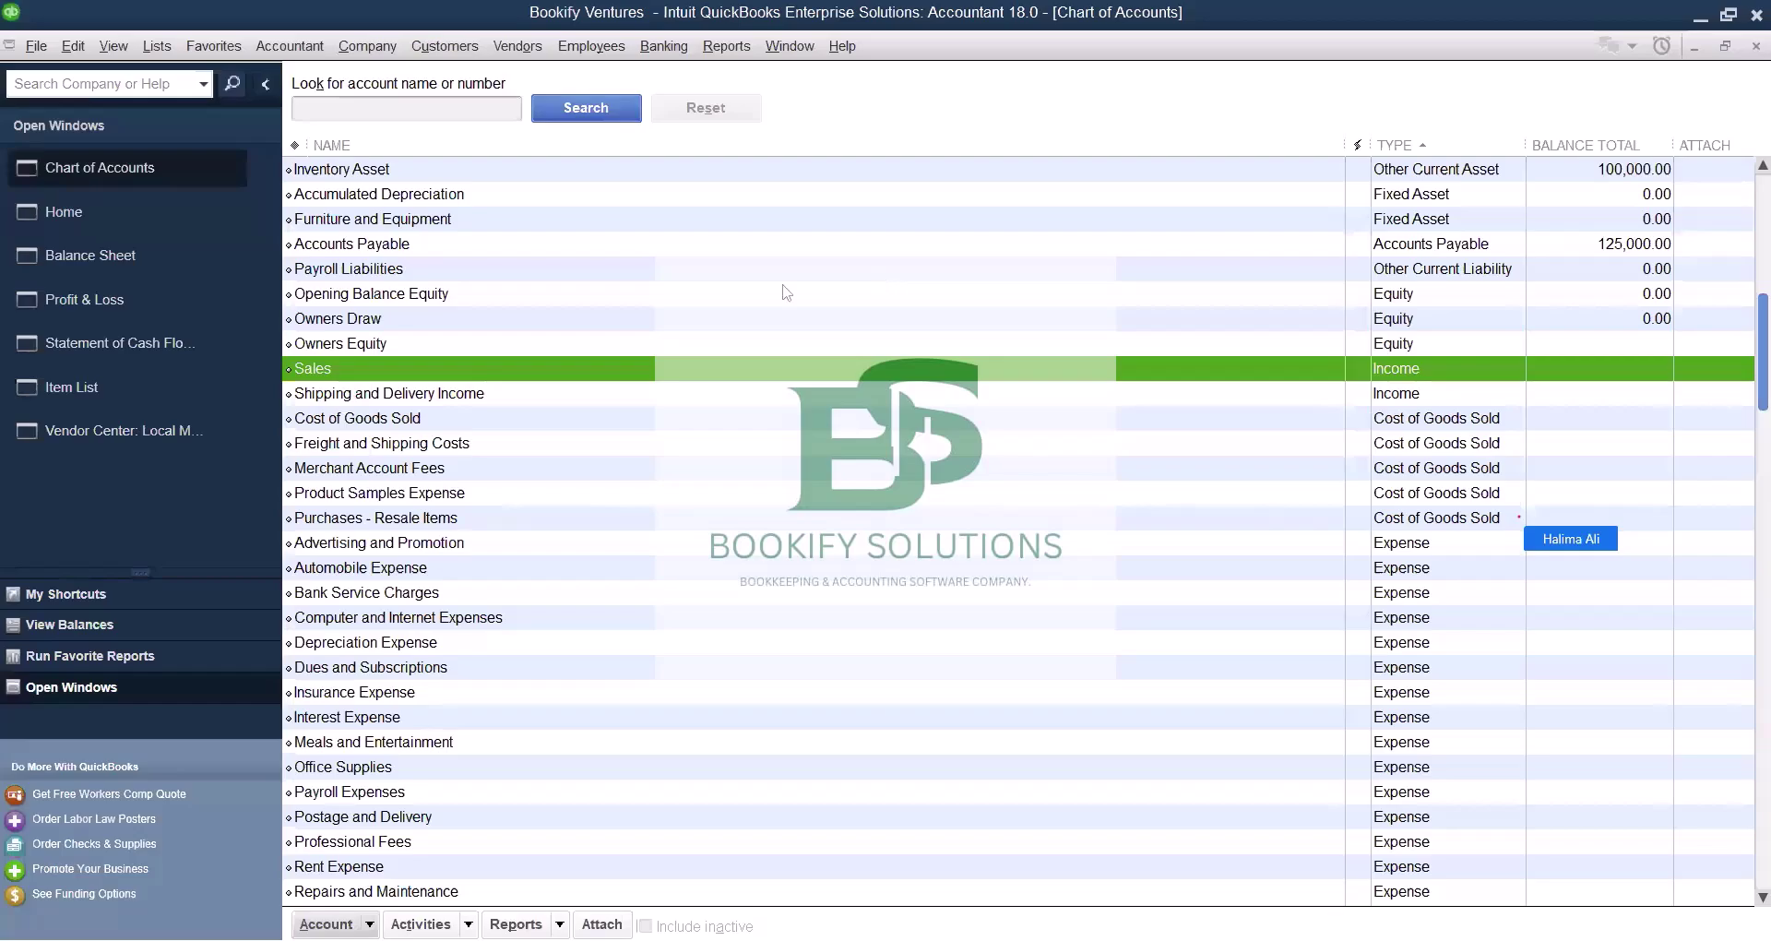
pyautogui.scroll(1, 786, 292)
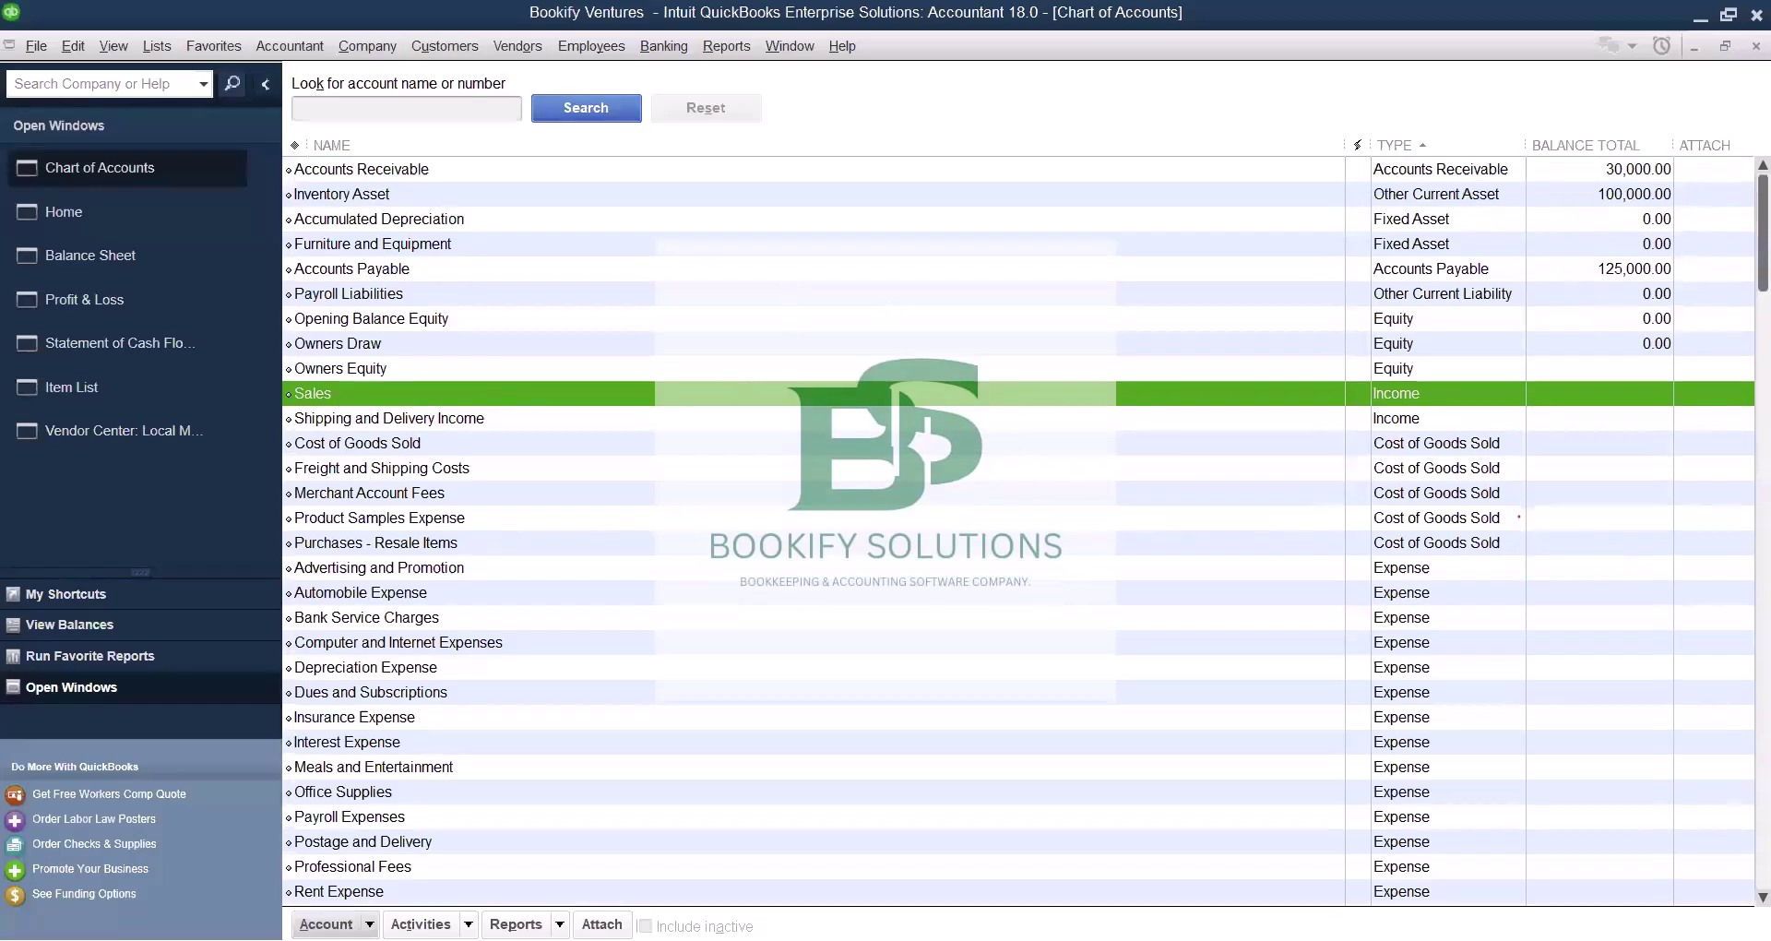
# Start a new account in the Chart of Accounts with Bank as its account type.
pyautogui.rightClick(784, 293)
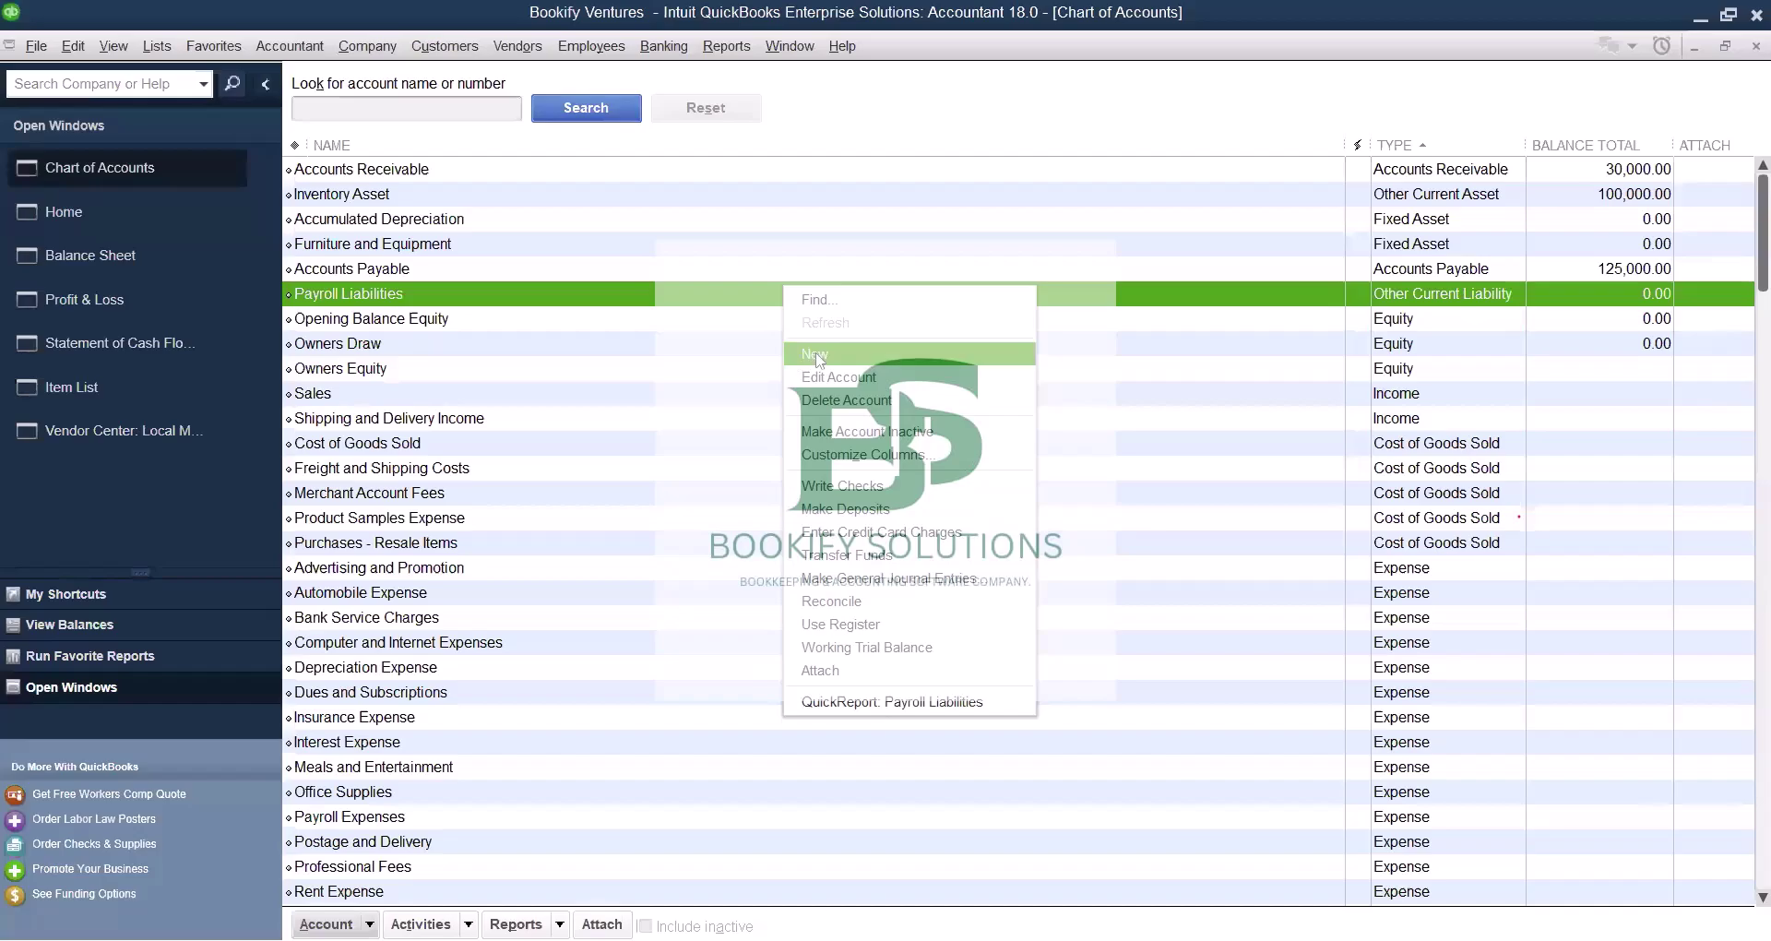
pyautogui.click(815, 354)
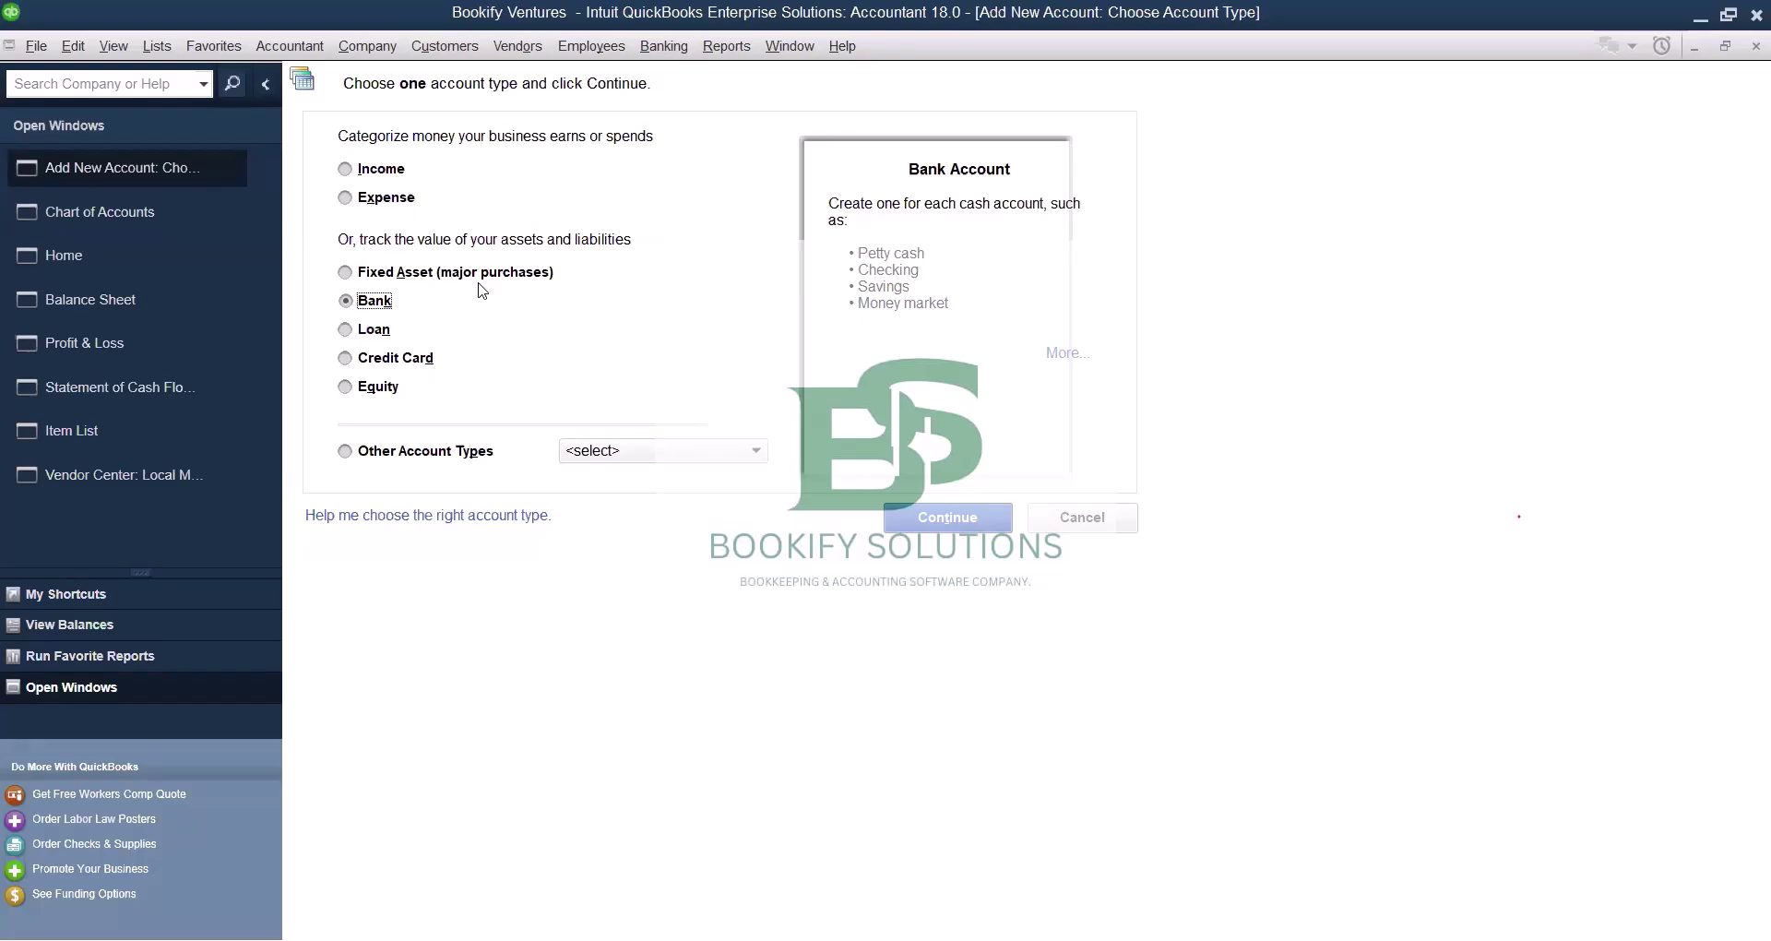
pyautogui.click(720, 458)
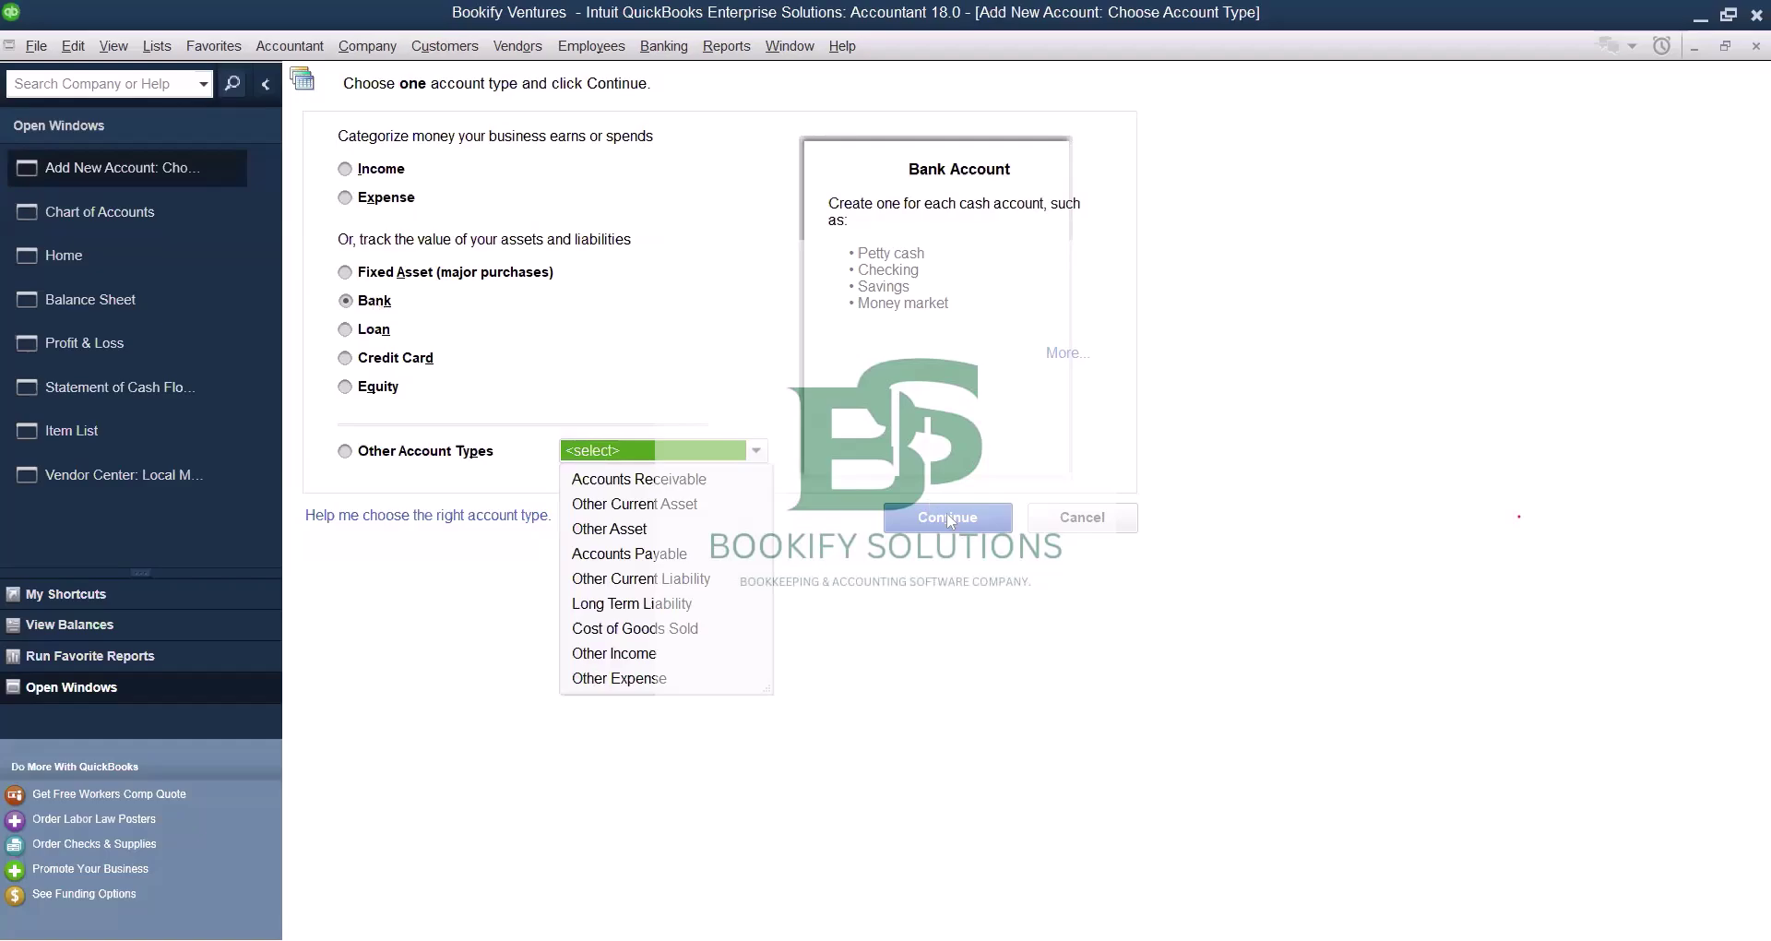
pyautogui.click(947, 515)
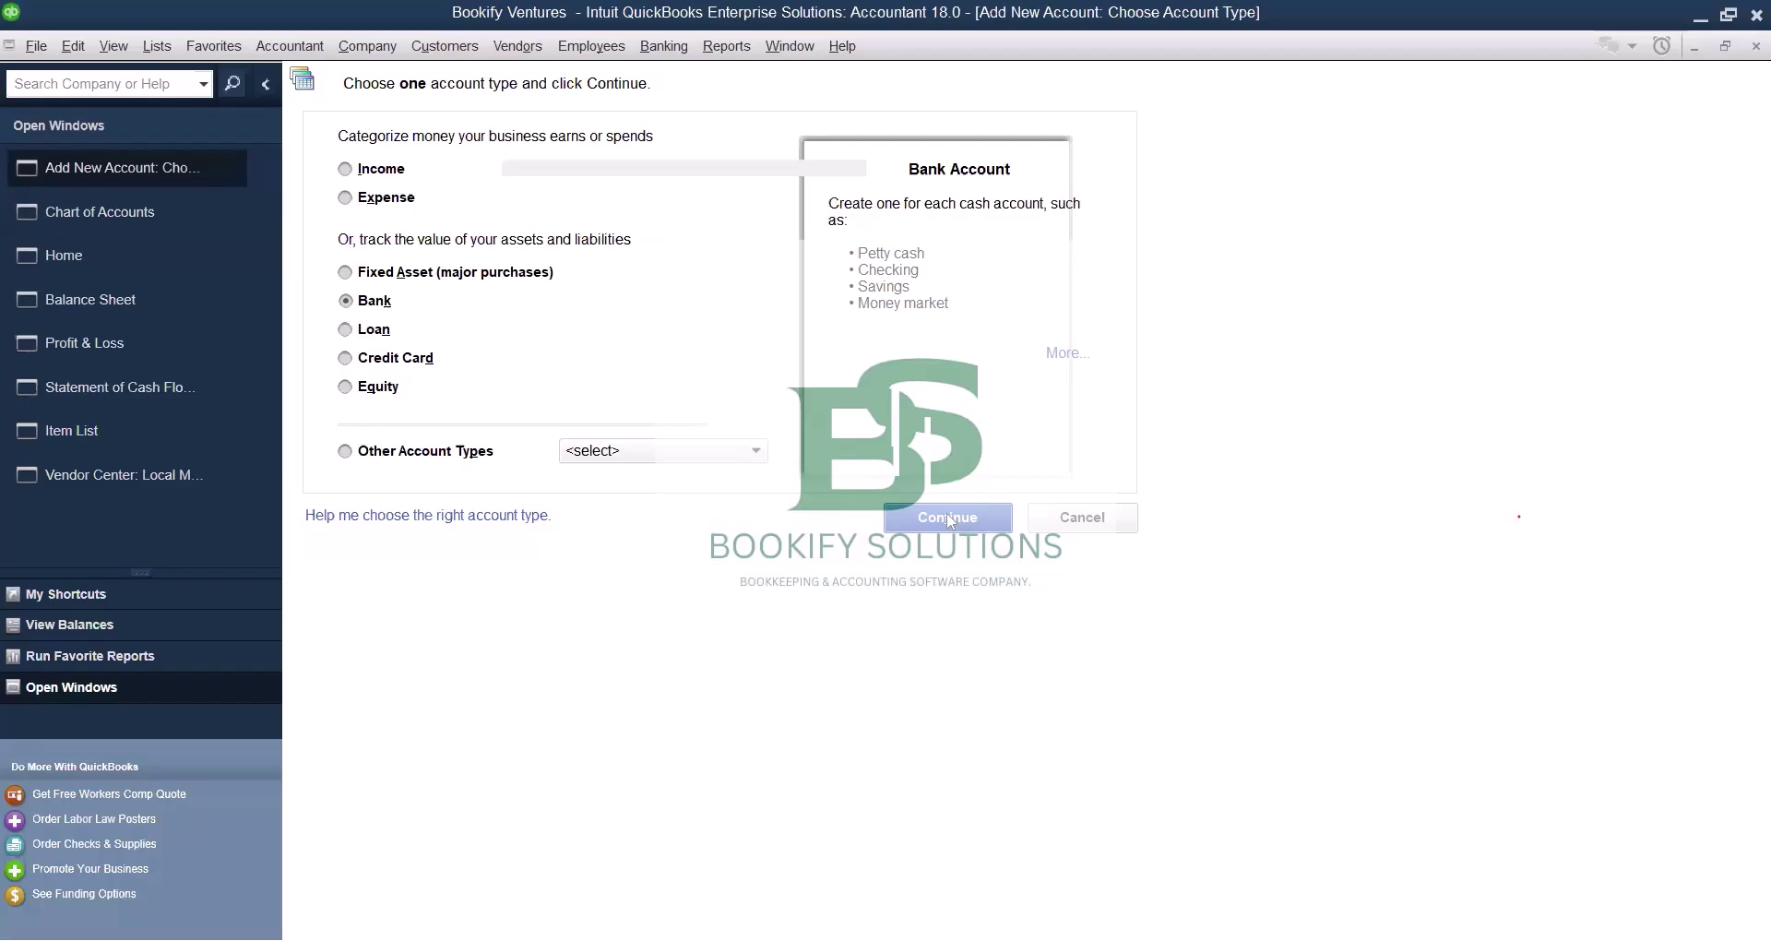
pyautogui.click(950, 518)
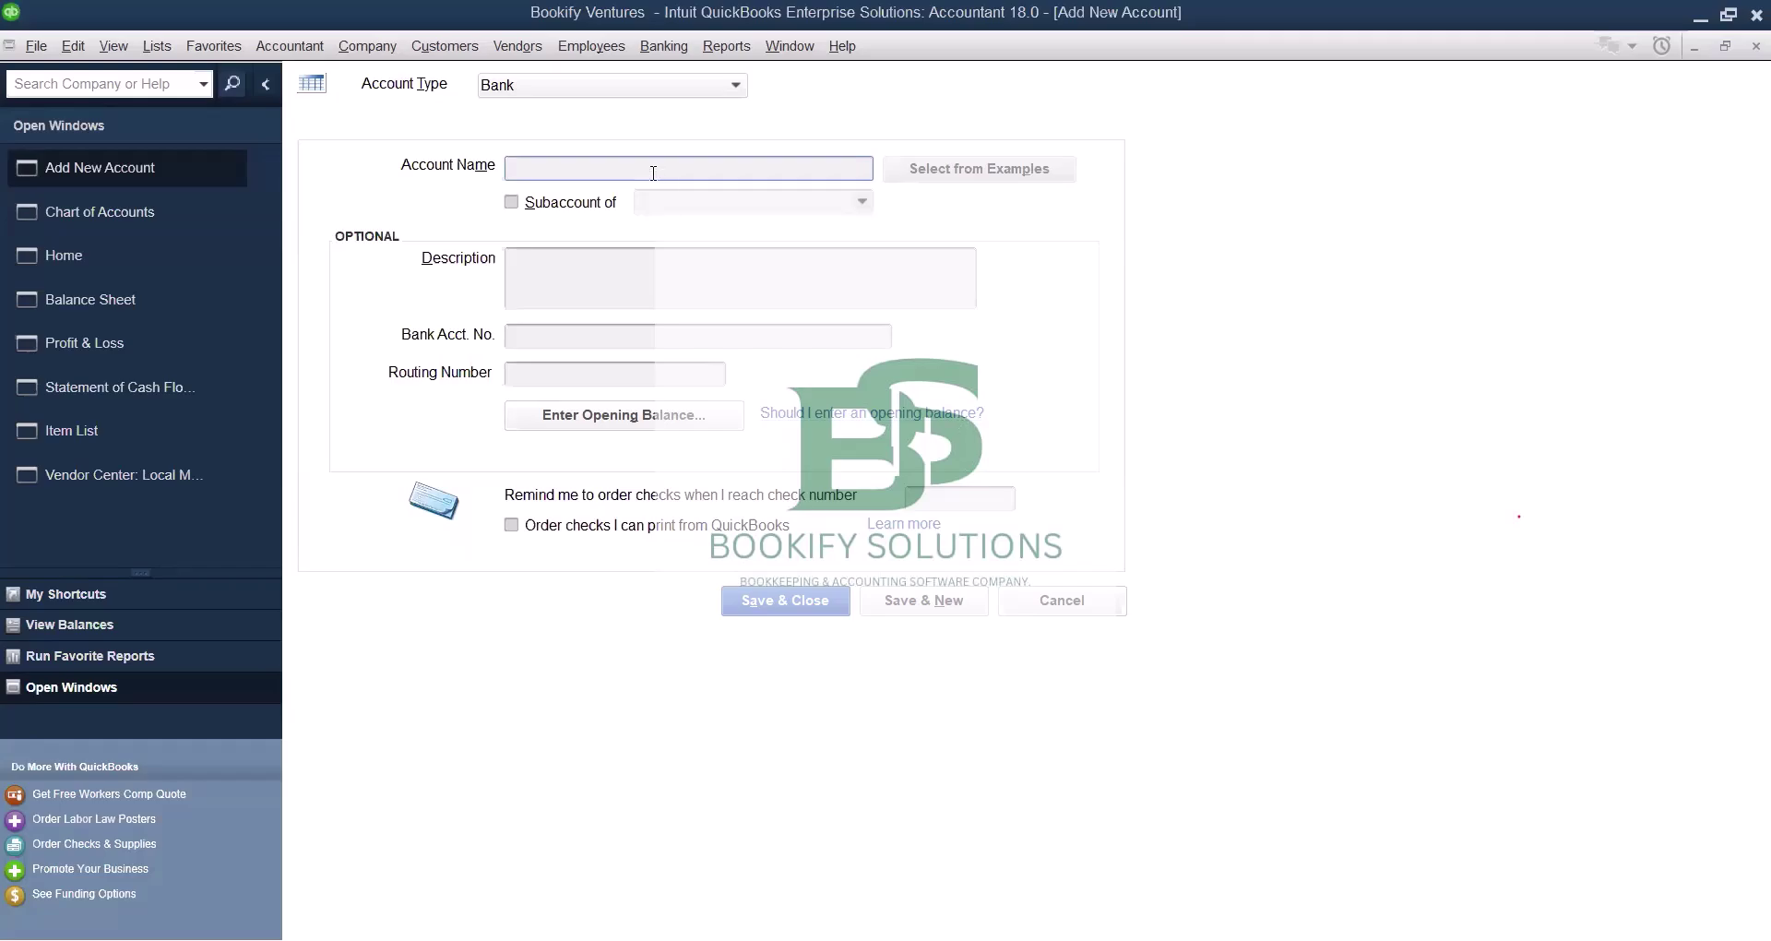
# Name the bank account Premium Trust Bank, save it and dismiss the bank feed setup.
pyautogui.write('pR')
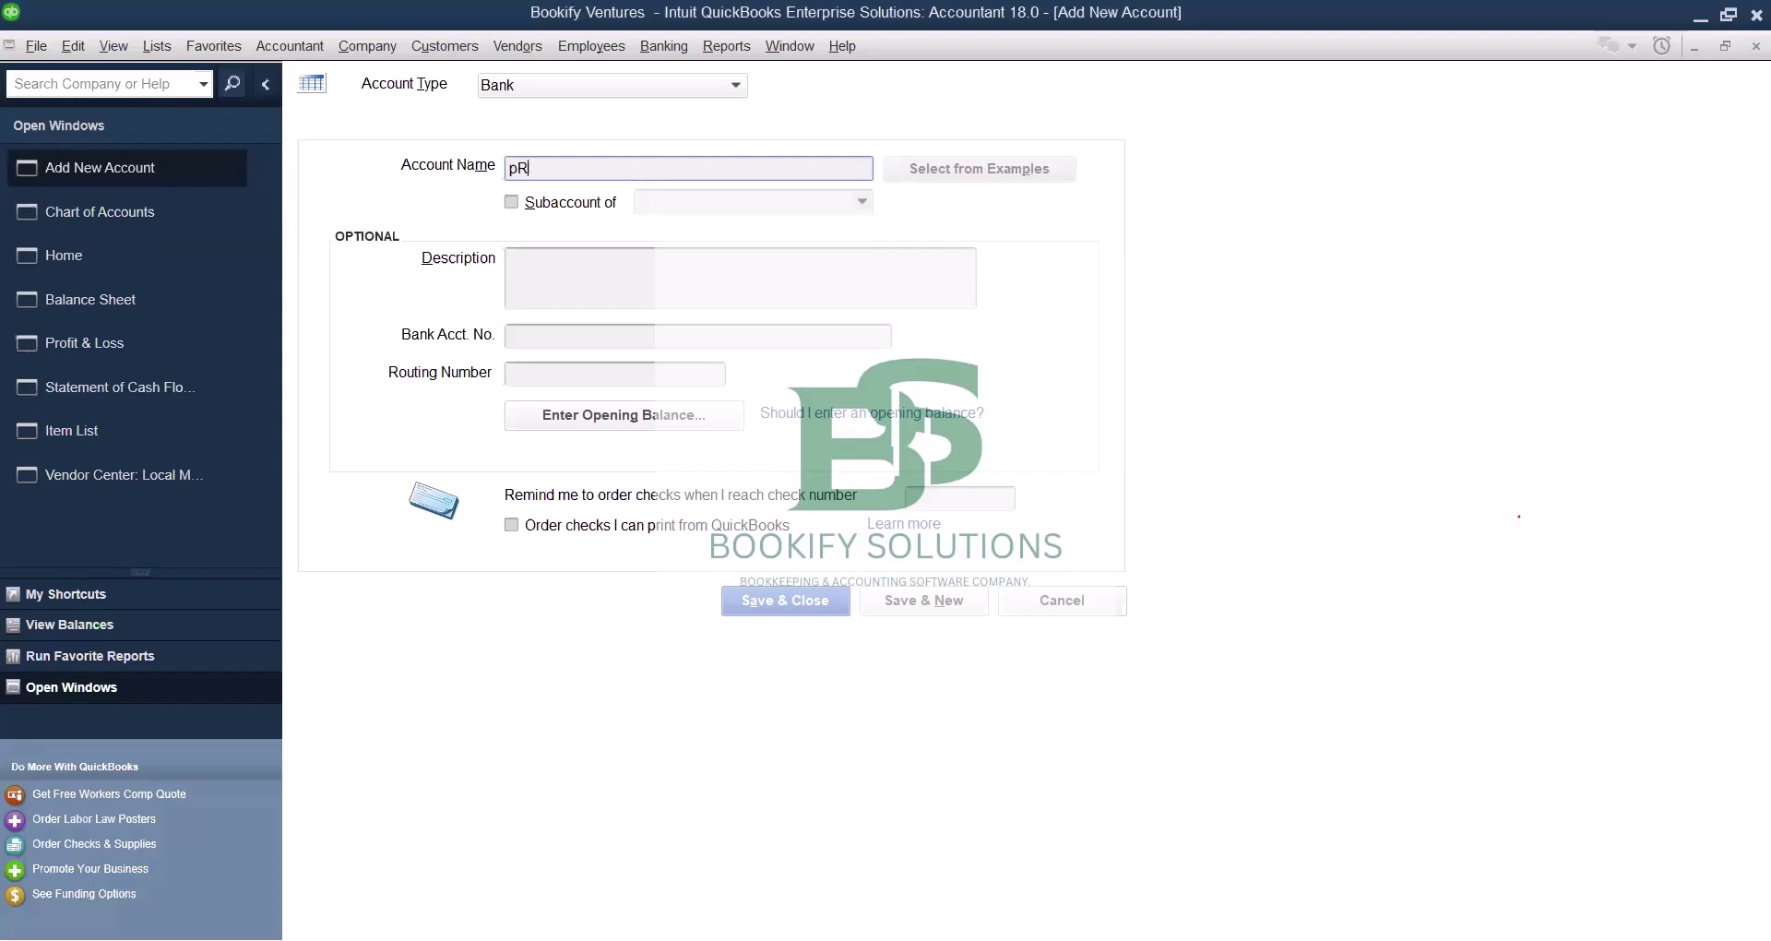
pyautogui.write('EMIUM')
pyautogui.press('BackSpace')
pyautogui.press('BackSpace')
pyautogui.press('BackSpace')
pyautogui.press('BackSpace')
pyautogui.press('BackSpace')
pyautogui.press('BackSpace')
pyautogui.press('BackSpace')
pyautogui.write('Premium Trust Bank')
pyautogui.click(785, 601)
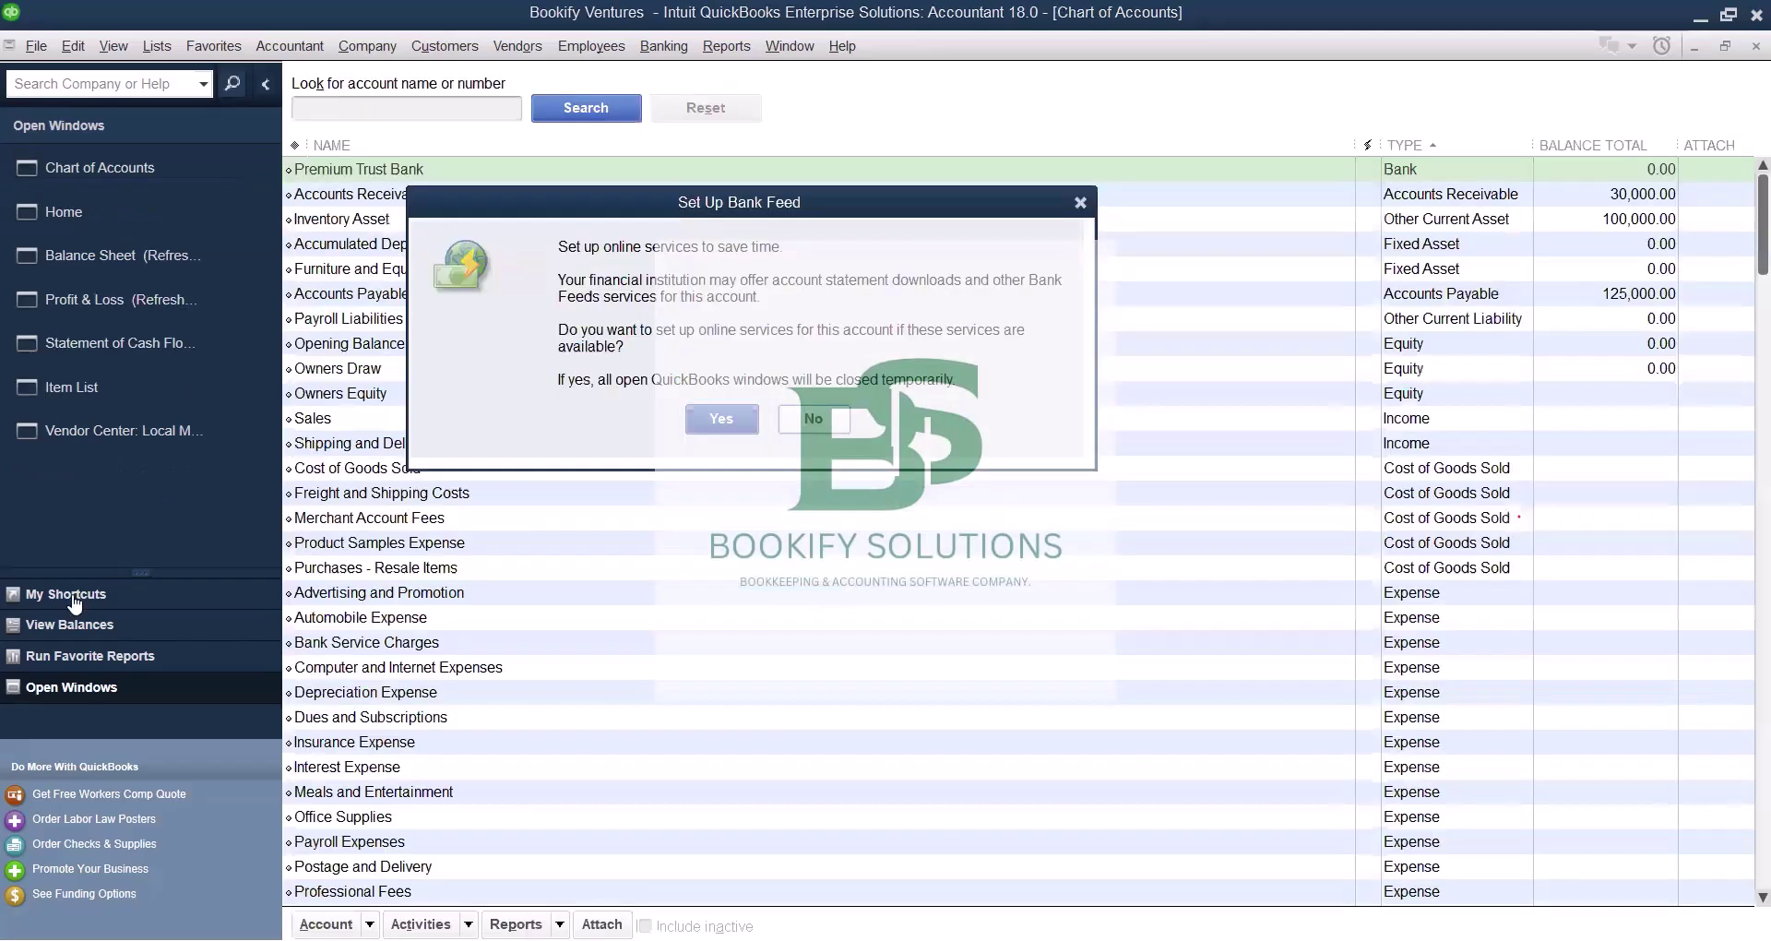
pyautogui.press('Escape')
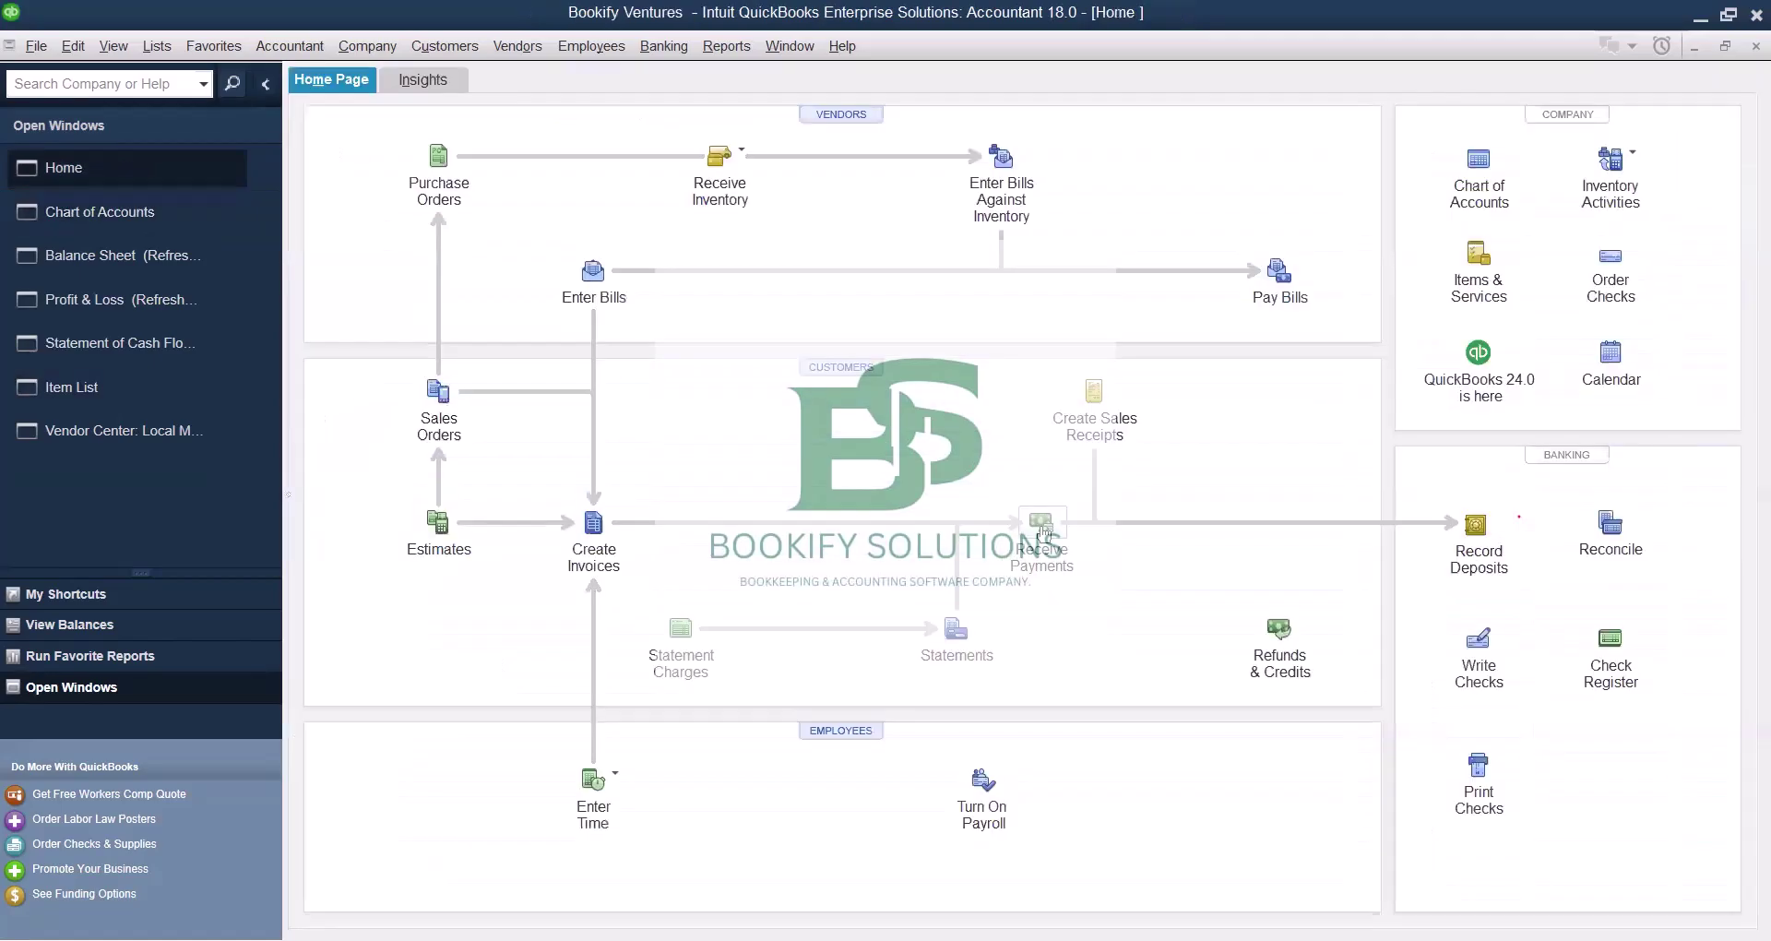
# From Receive Payments, turn off Use Undeposited Funds as a default deposit to account in the company Payments preferences and save the change.
pyautogui.click(1042, 530)
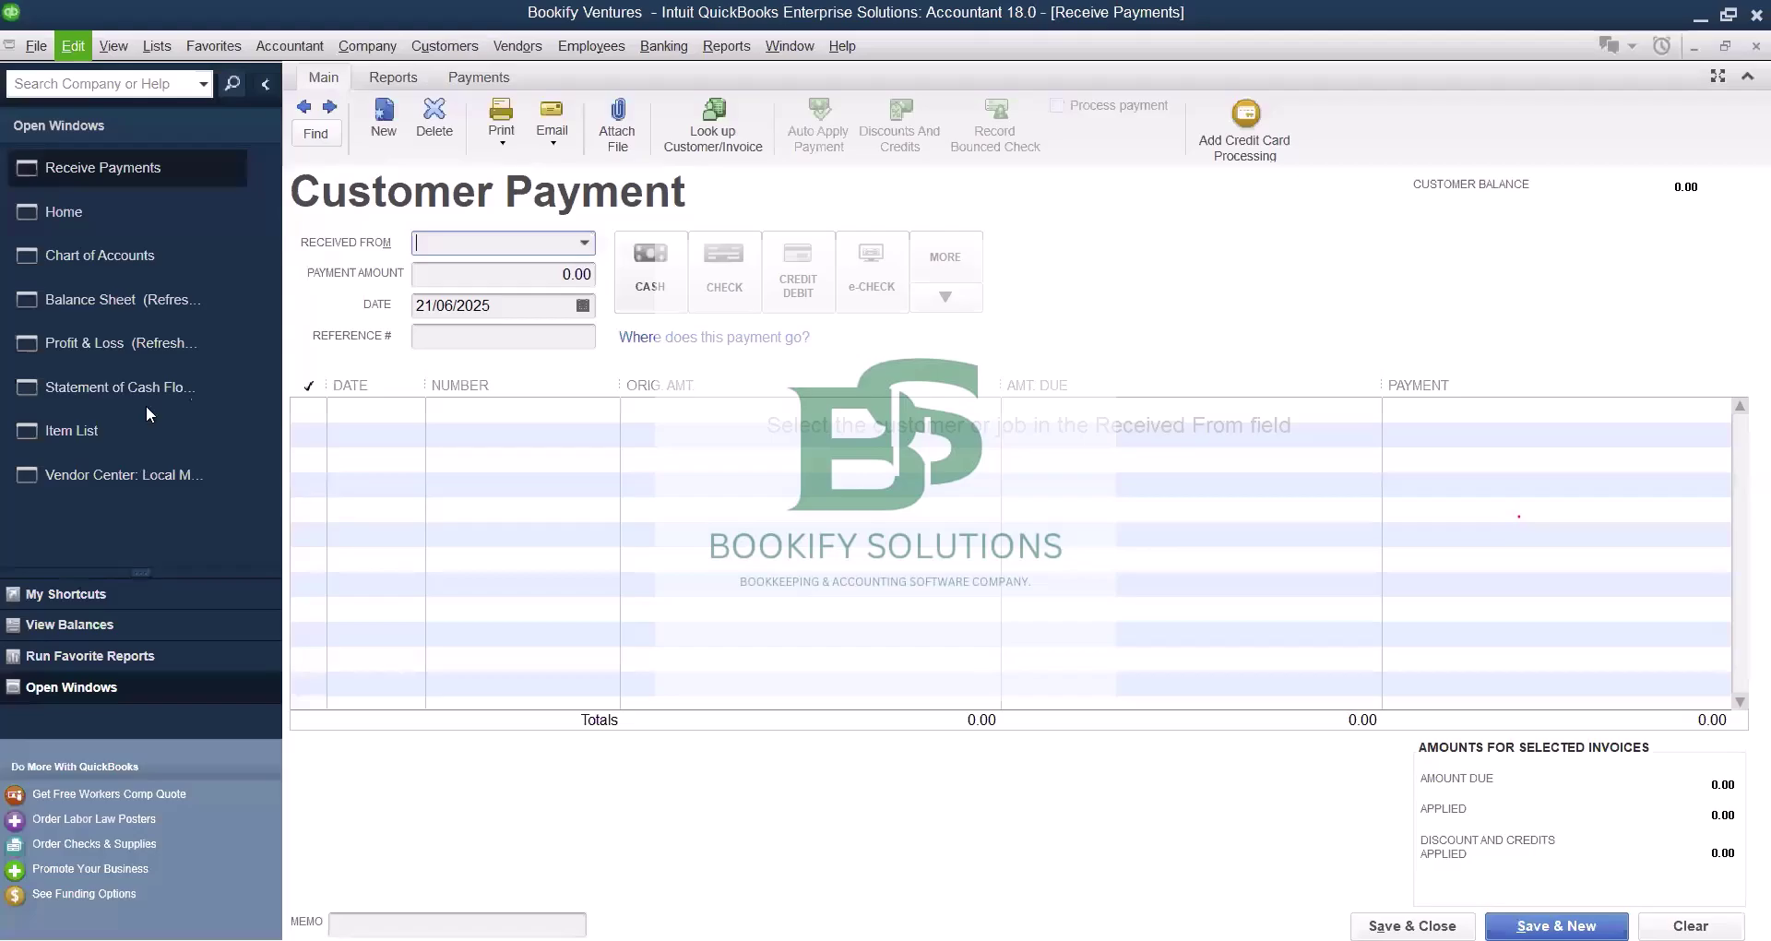
pyautogui.hotkey('alt', 'e')
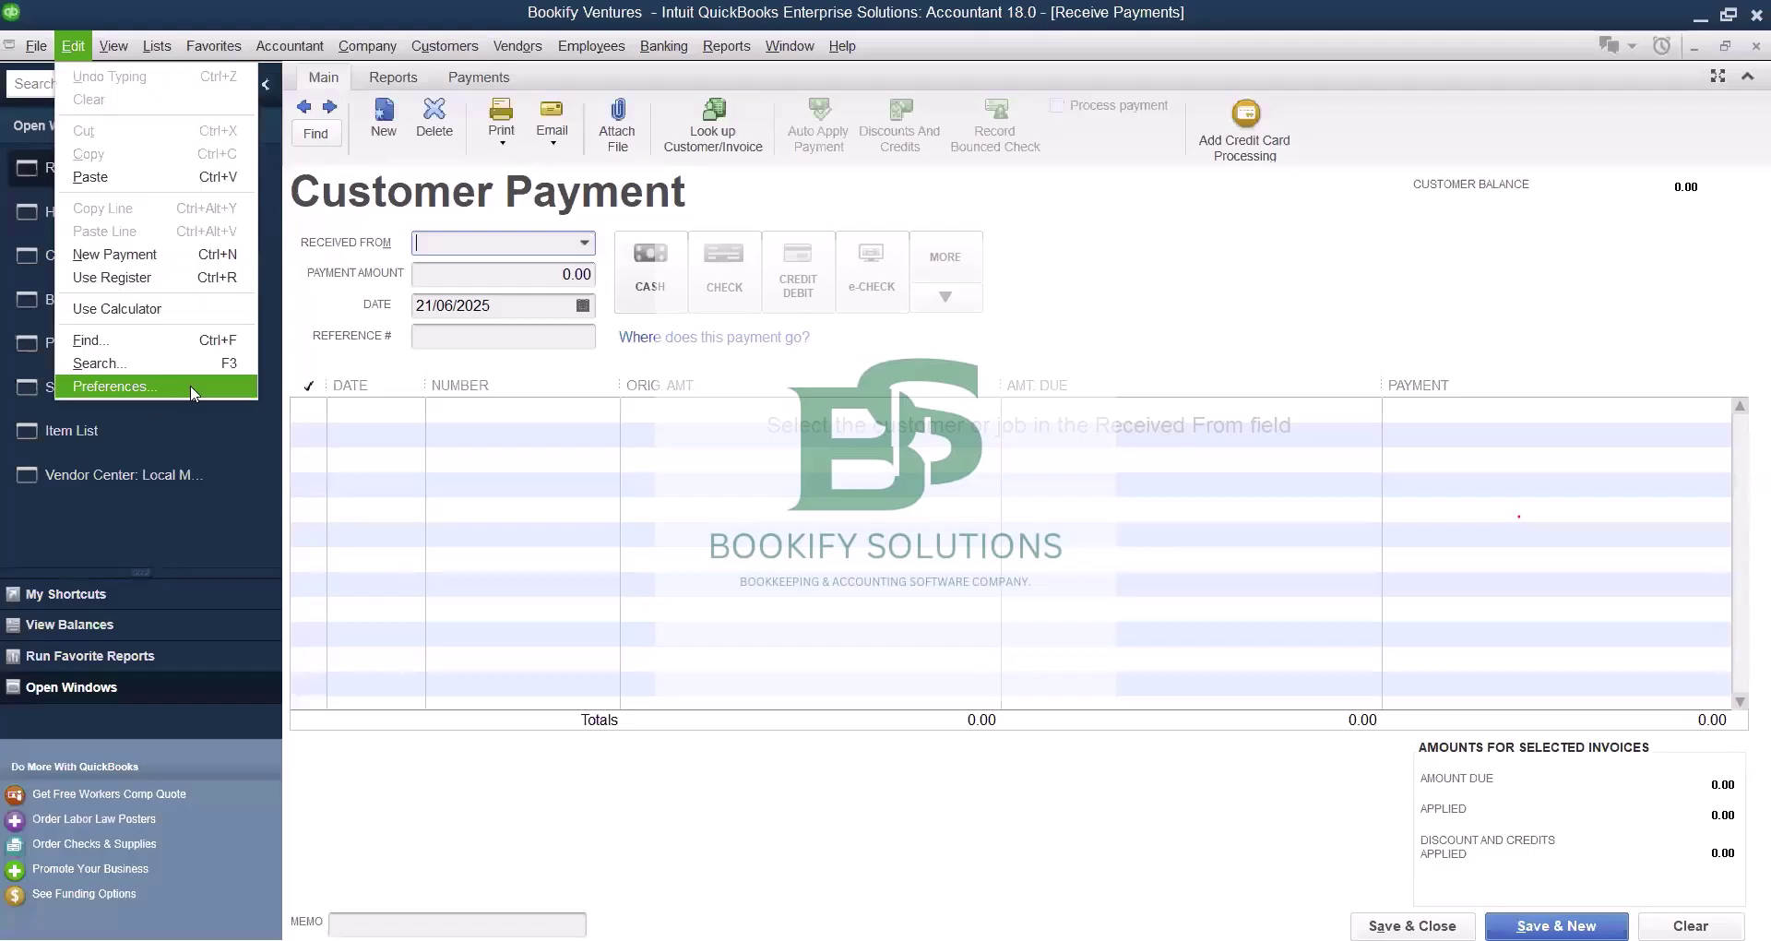
pyautogui.press('Return')
pyautogui.click(439, 458)
pyautogui.click(809, 175)
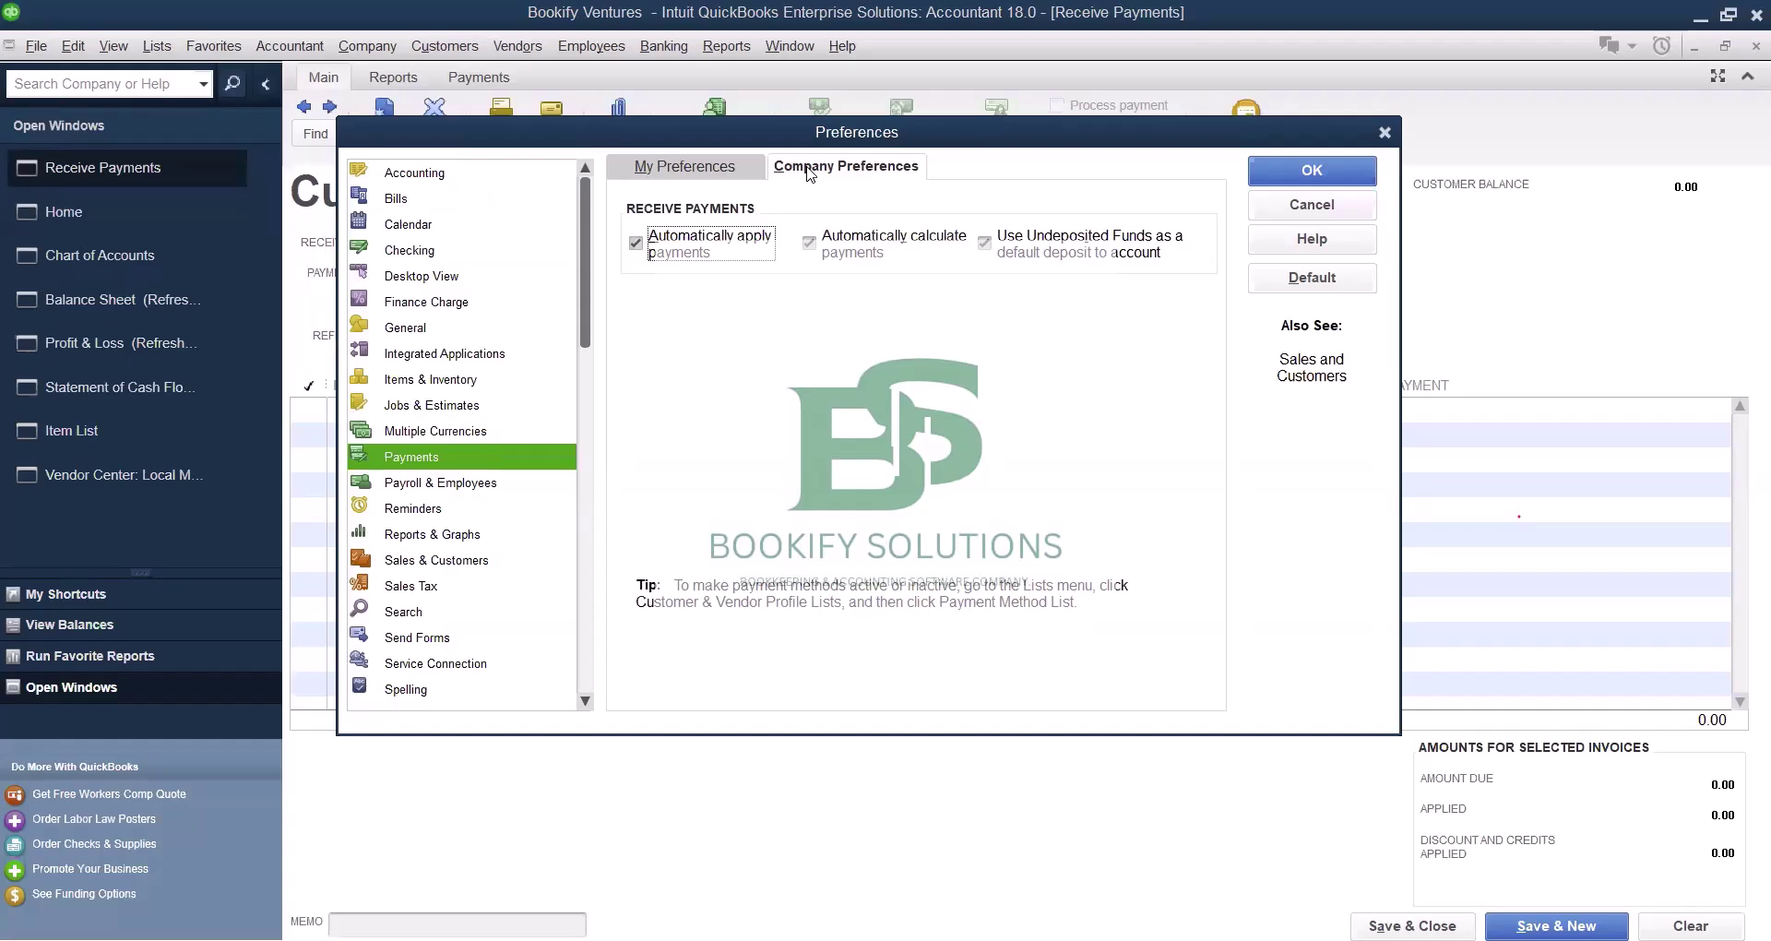
pyautogui.click(1024, 250)
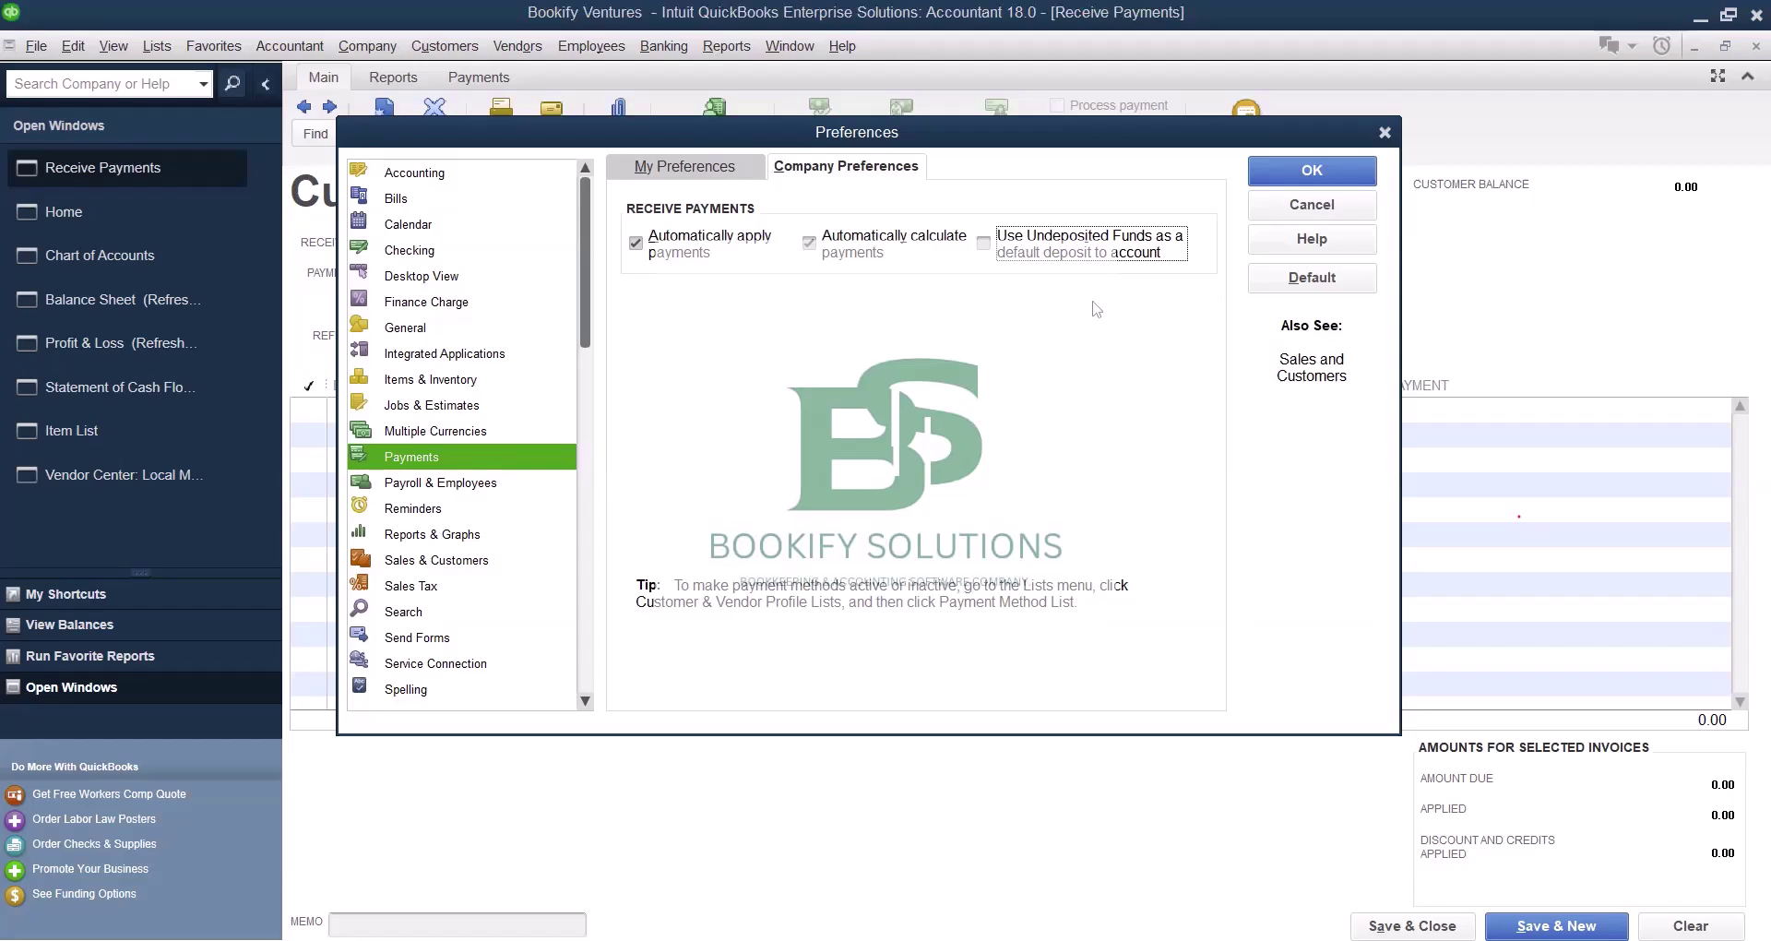
pyautogui.click(1317, 177)
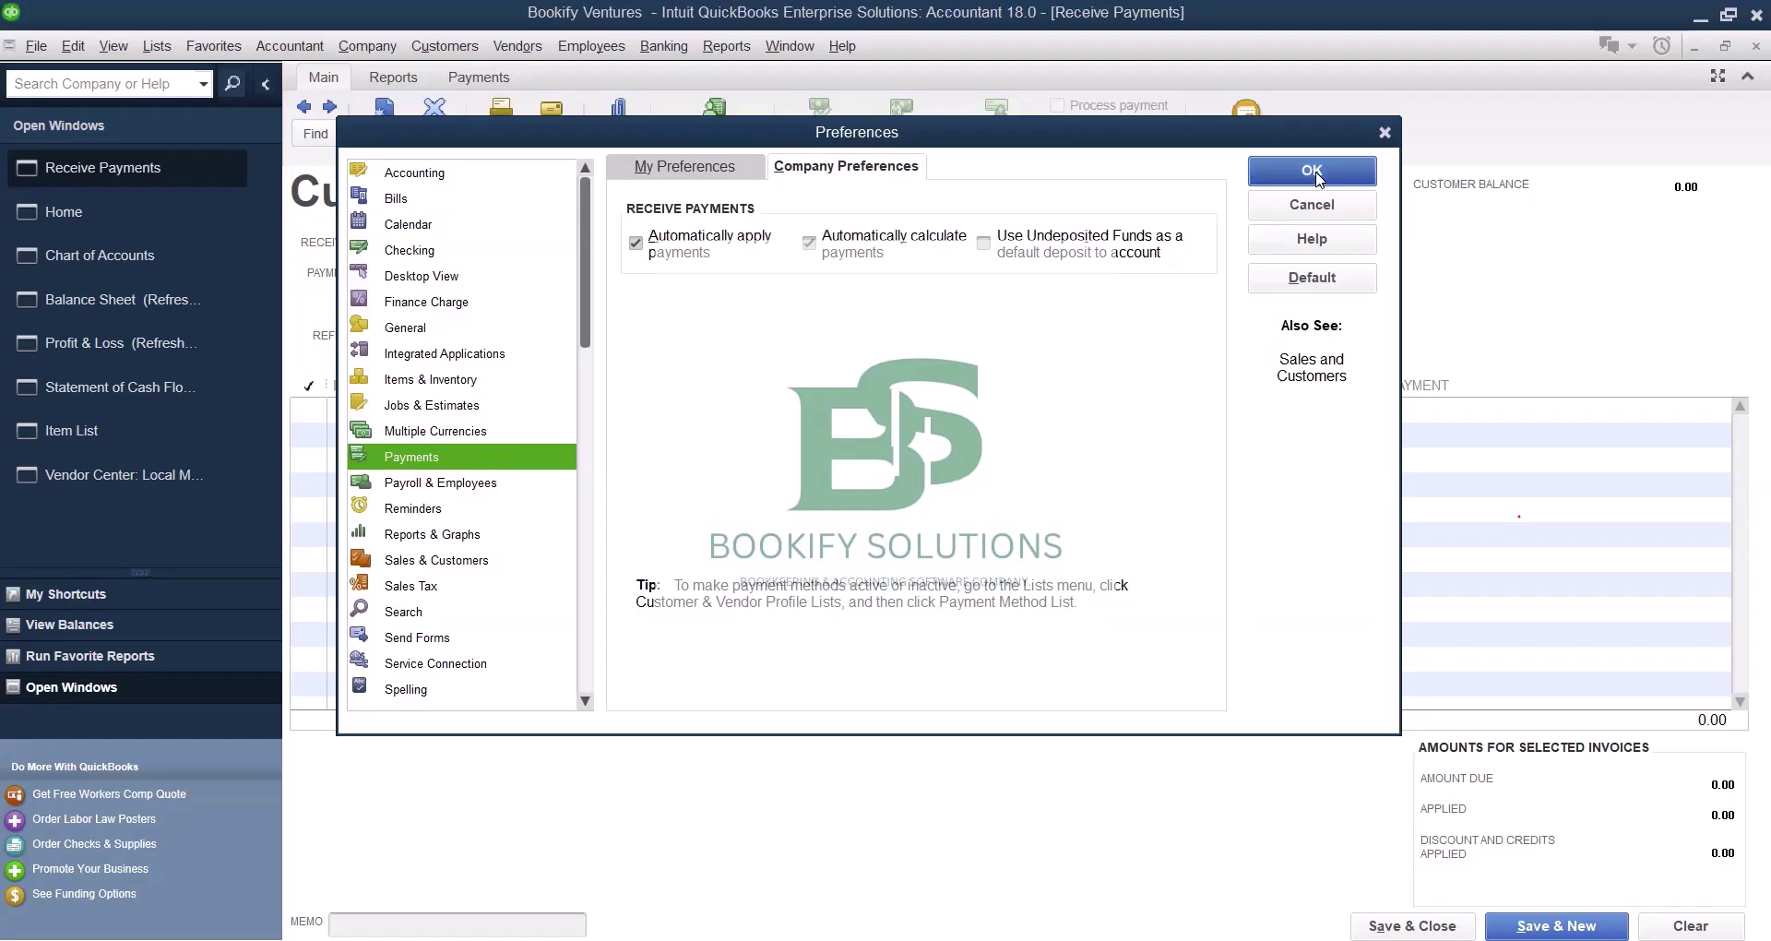
pyautogui.click(884, 315)
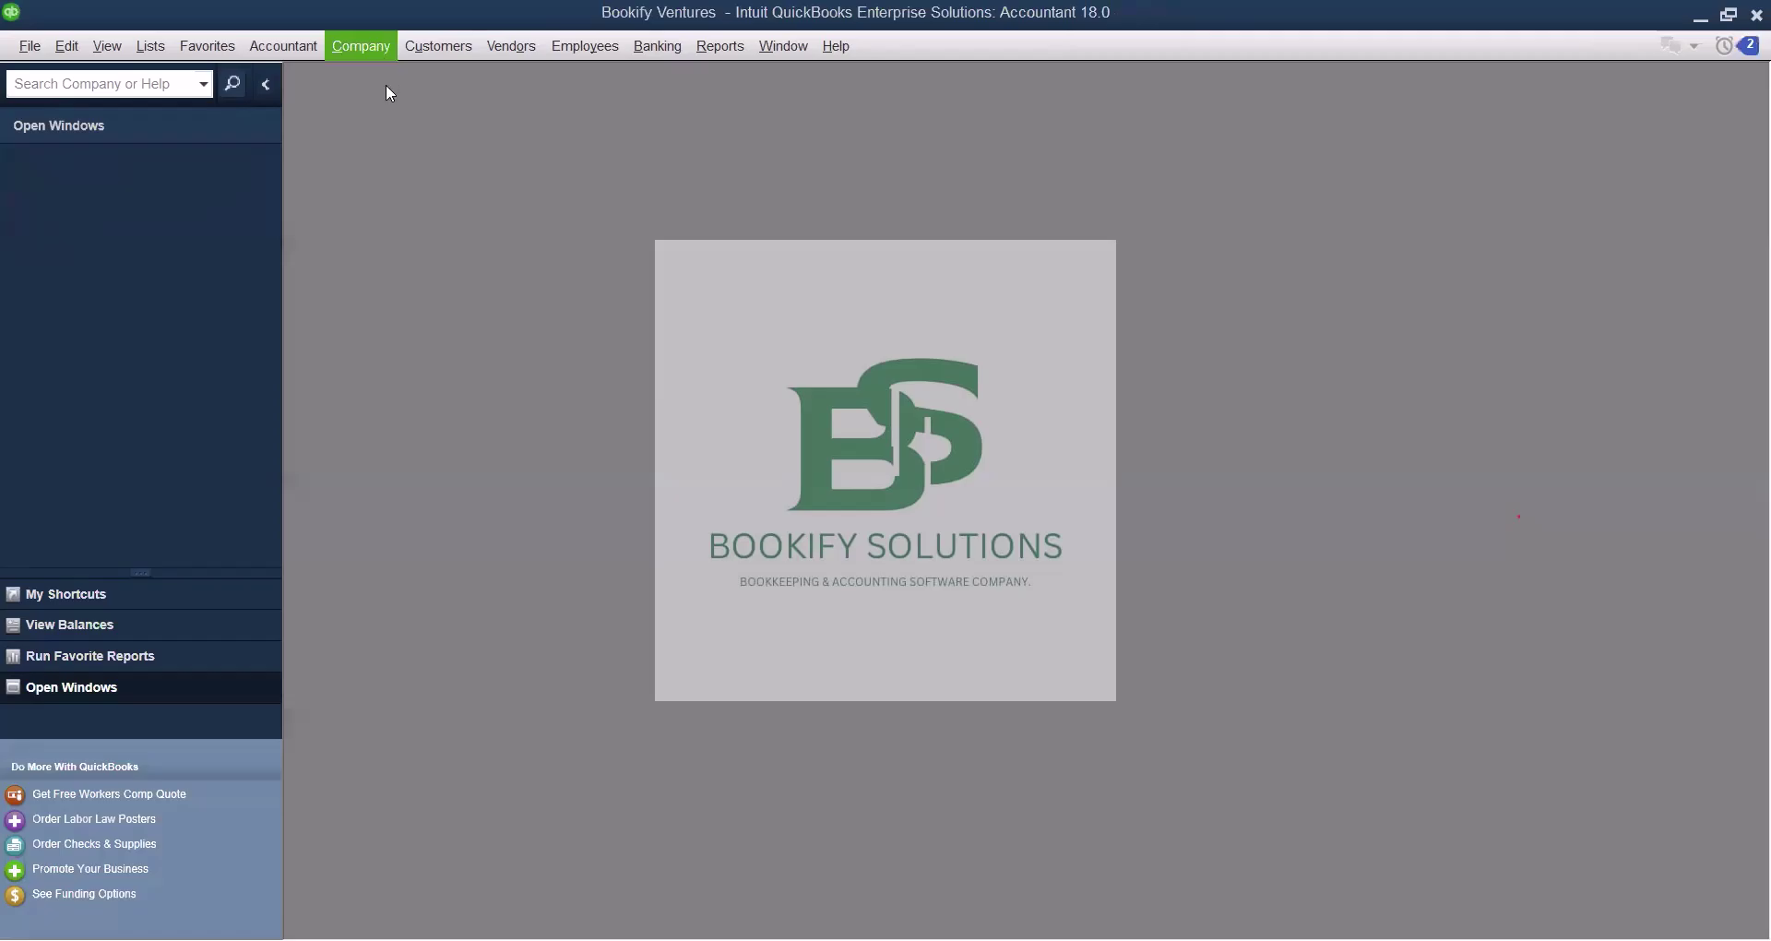
# Reopen the Home page and return the sidebar to the list of open windows.
pyautogui.press('Down')
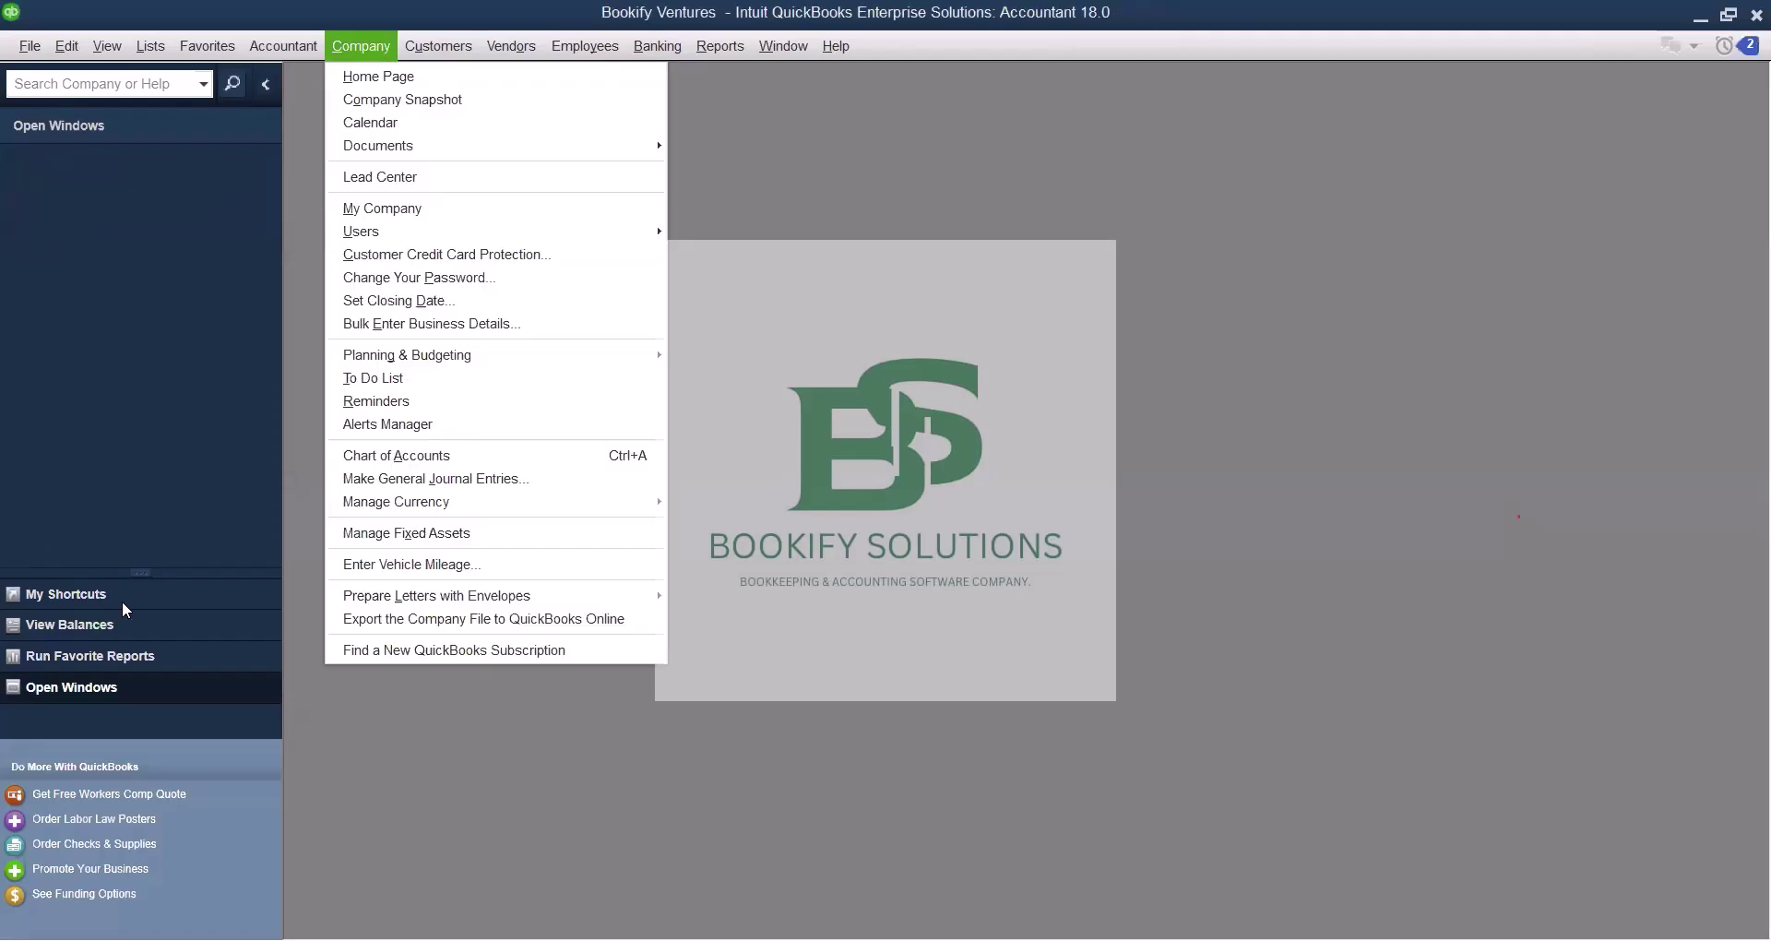
pyautogui.click(126, 609)
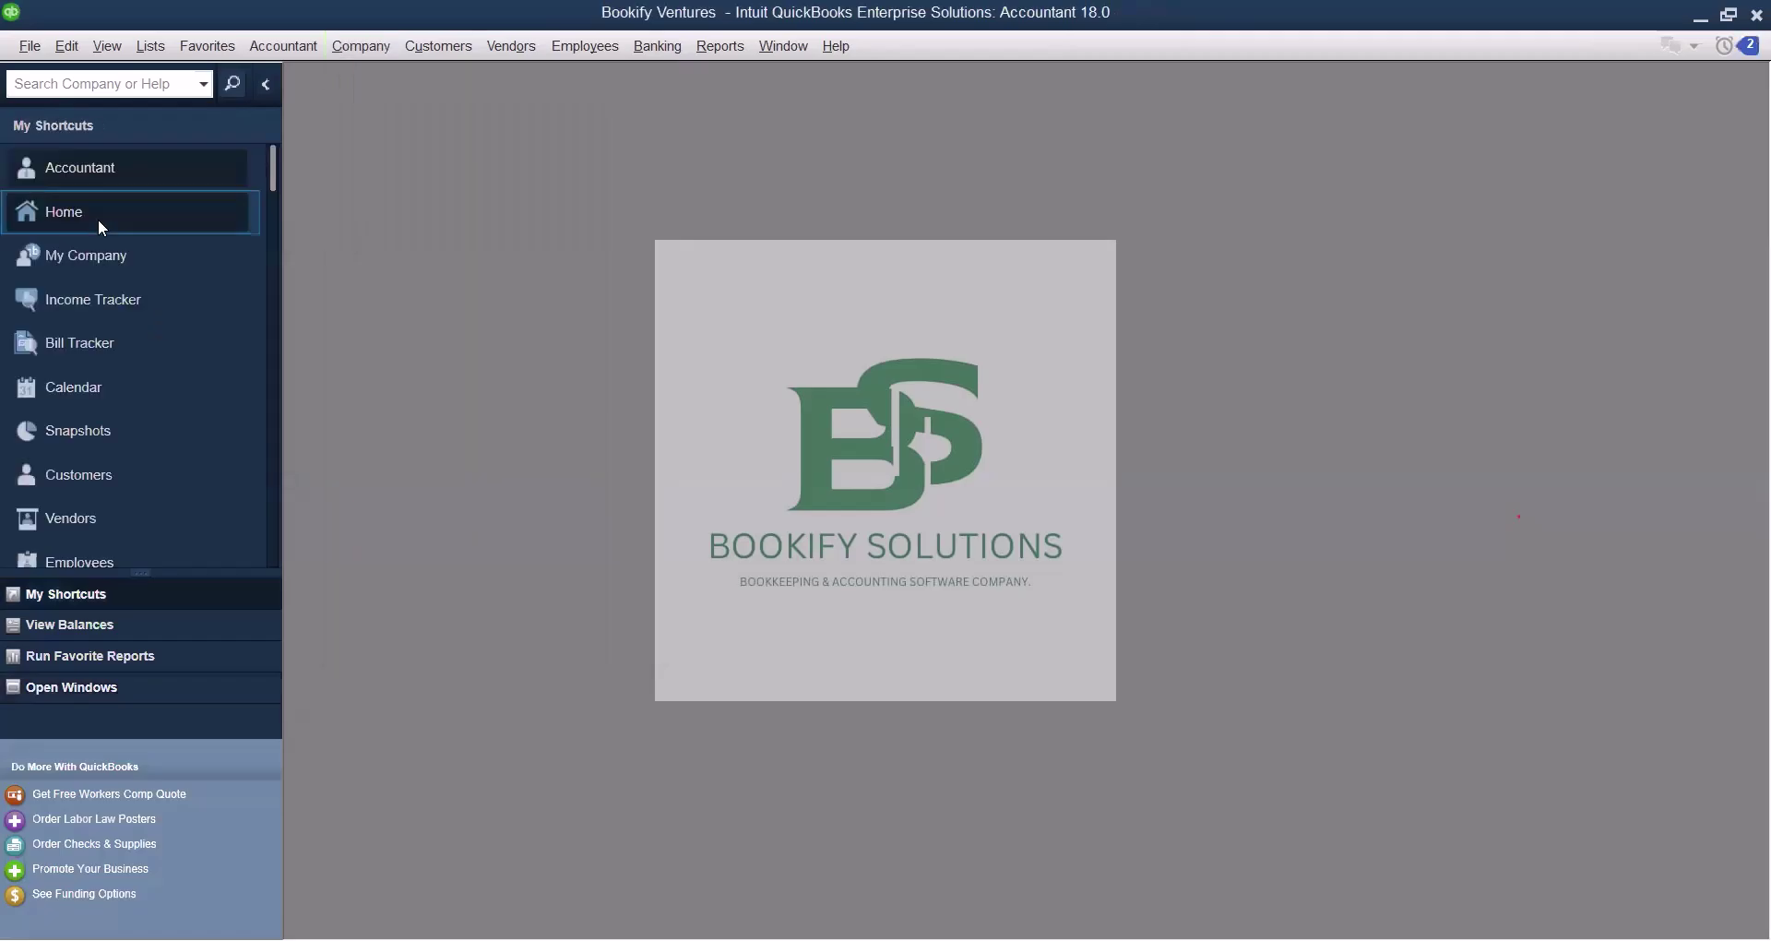
pyautogui.click(99, 221)
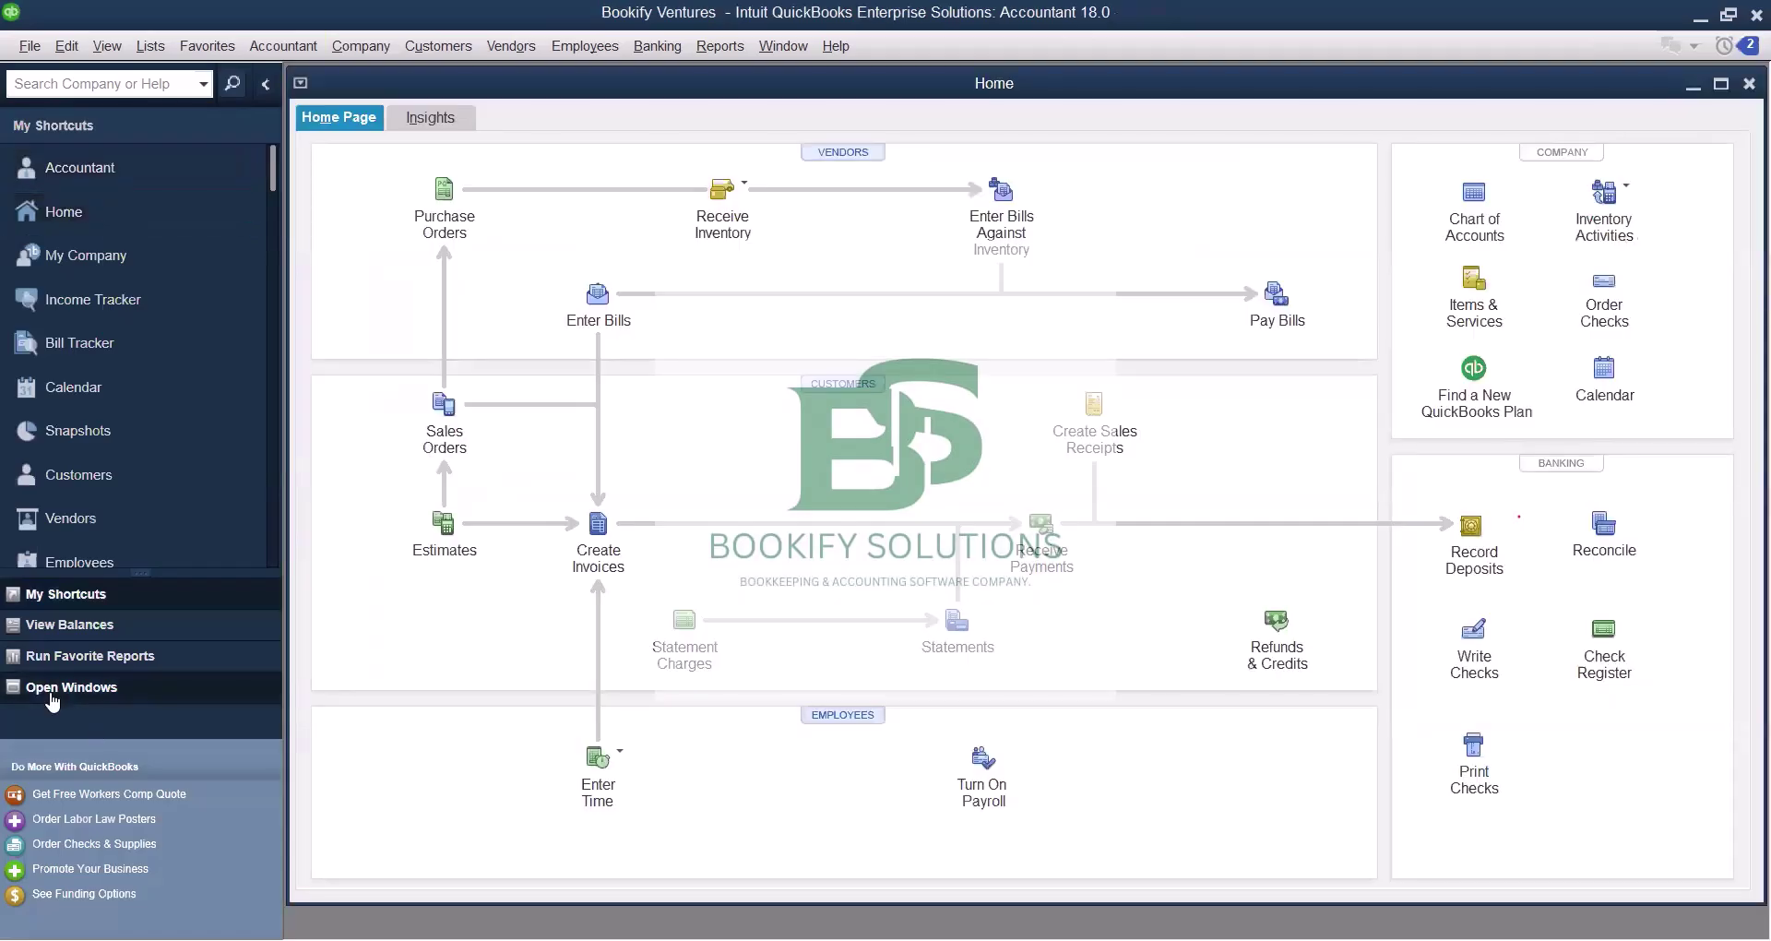
pyautogui.click(53, 690)
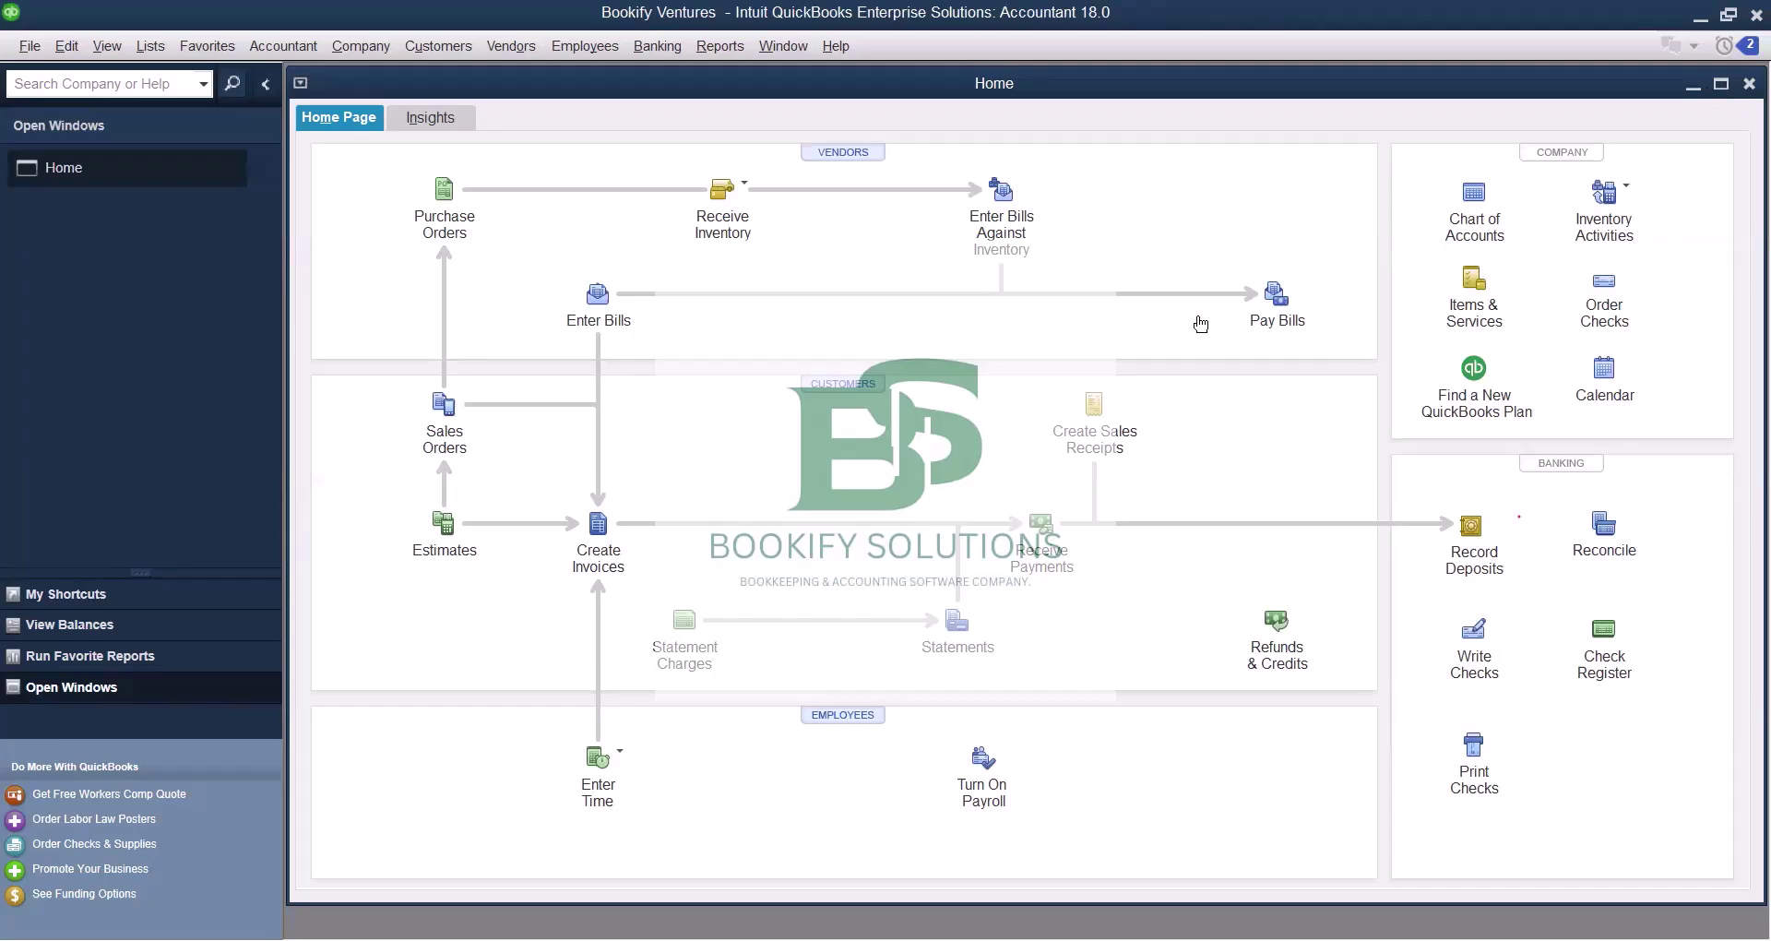
# Start a customer payment, select the customer it is received from and set Premium Trust Bank as the deposit account.
pyautogui.click(1038, 528)
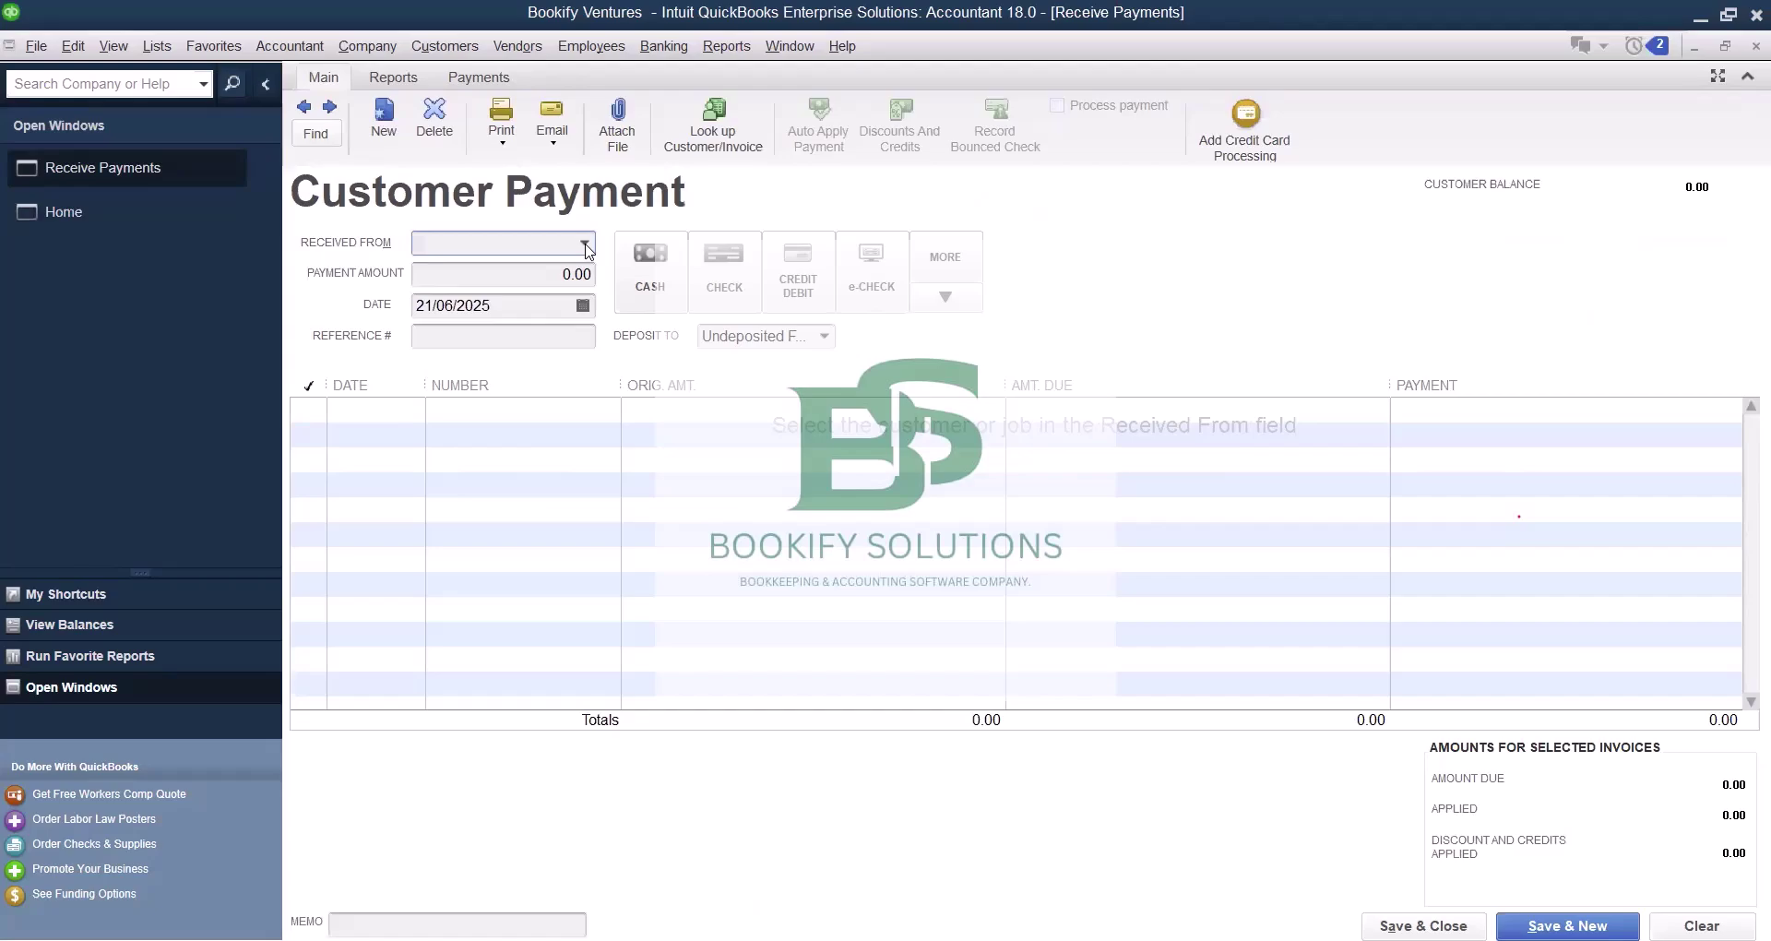
pyautogui.click(513, 313)
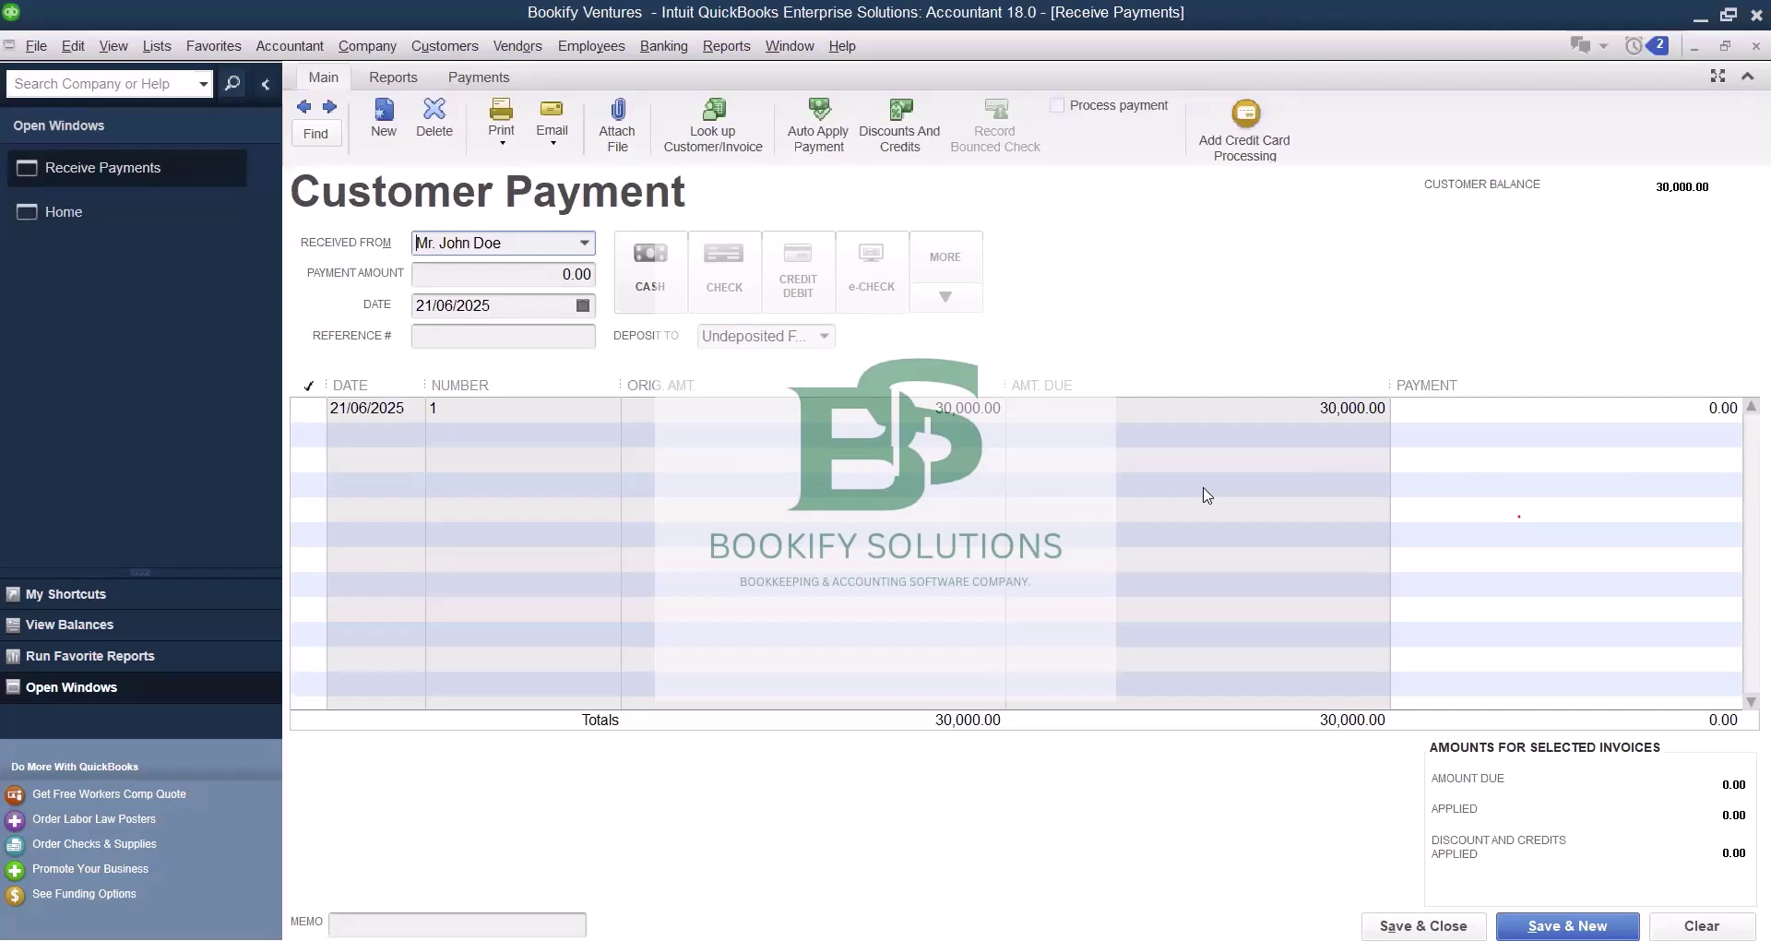
pyautogui.click(825, 337)
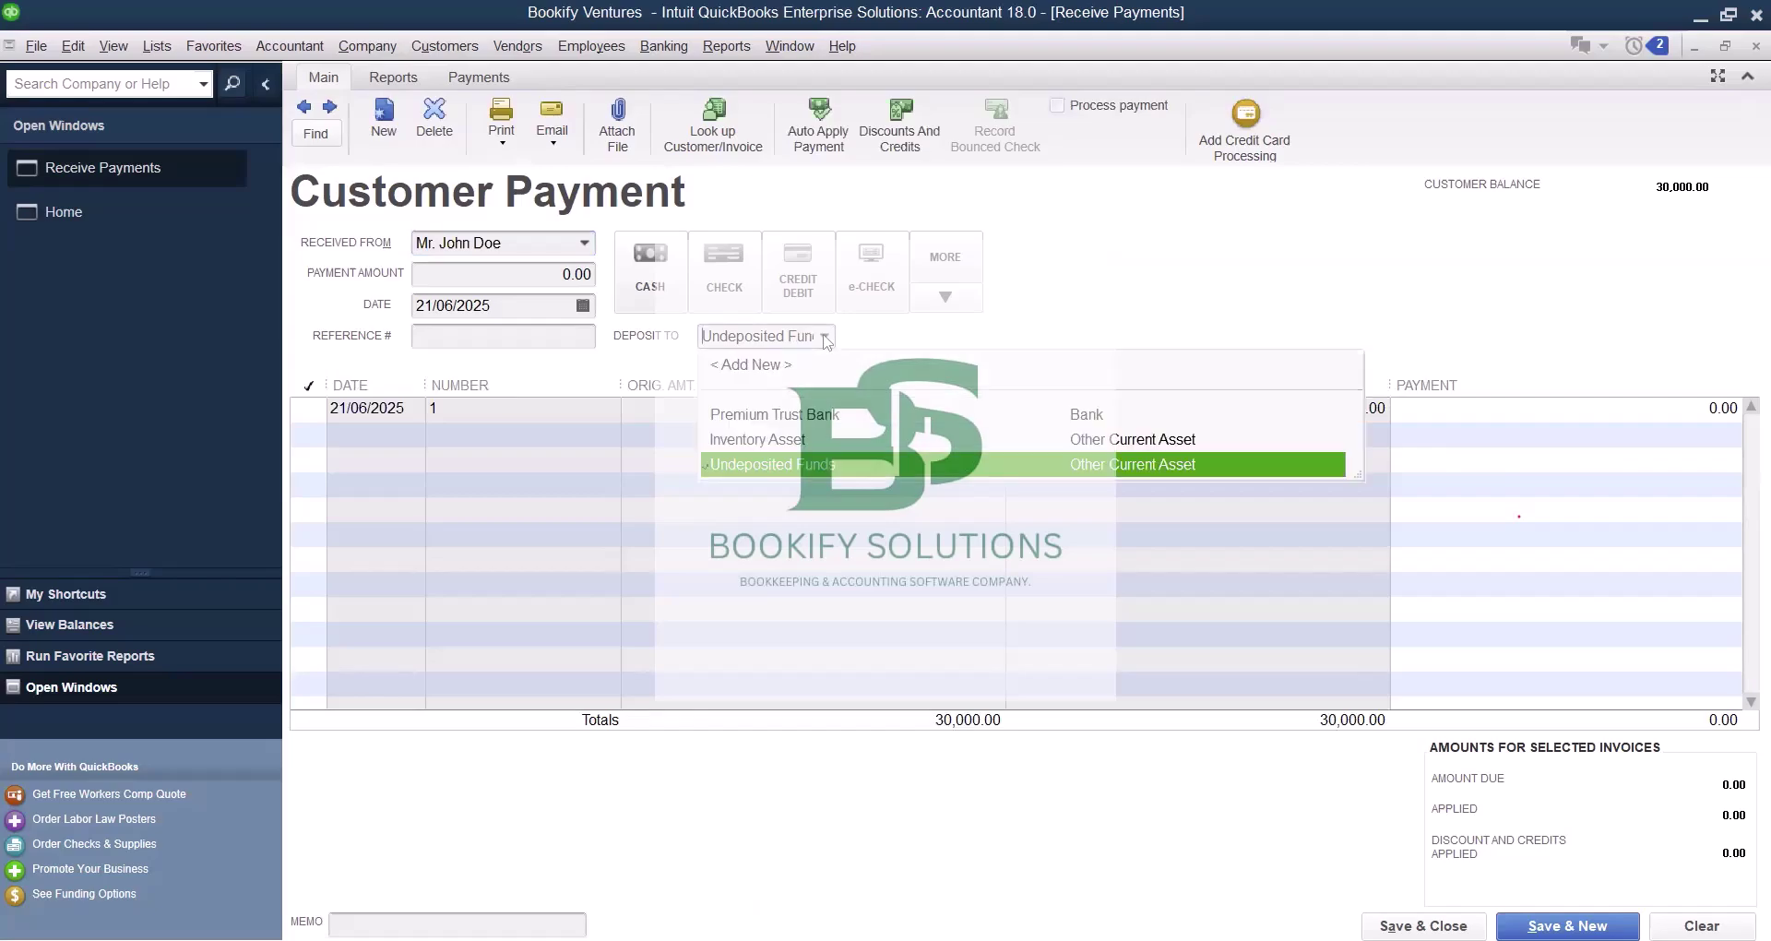
pyautogui.click(739, 464)
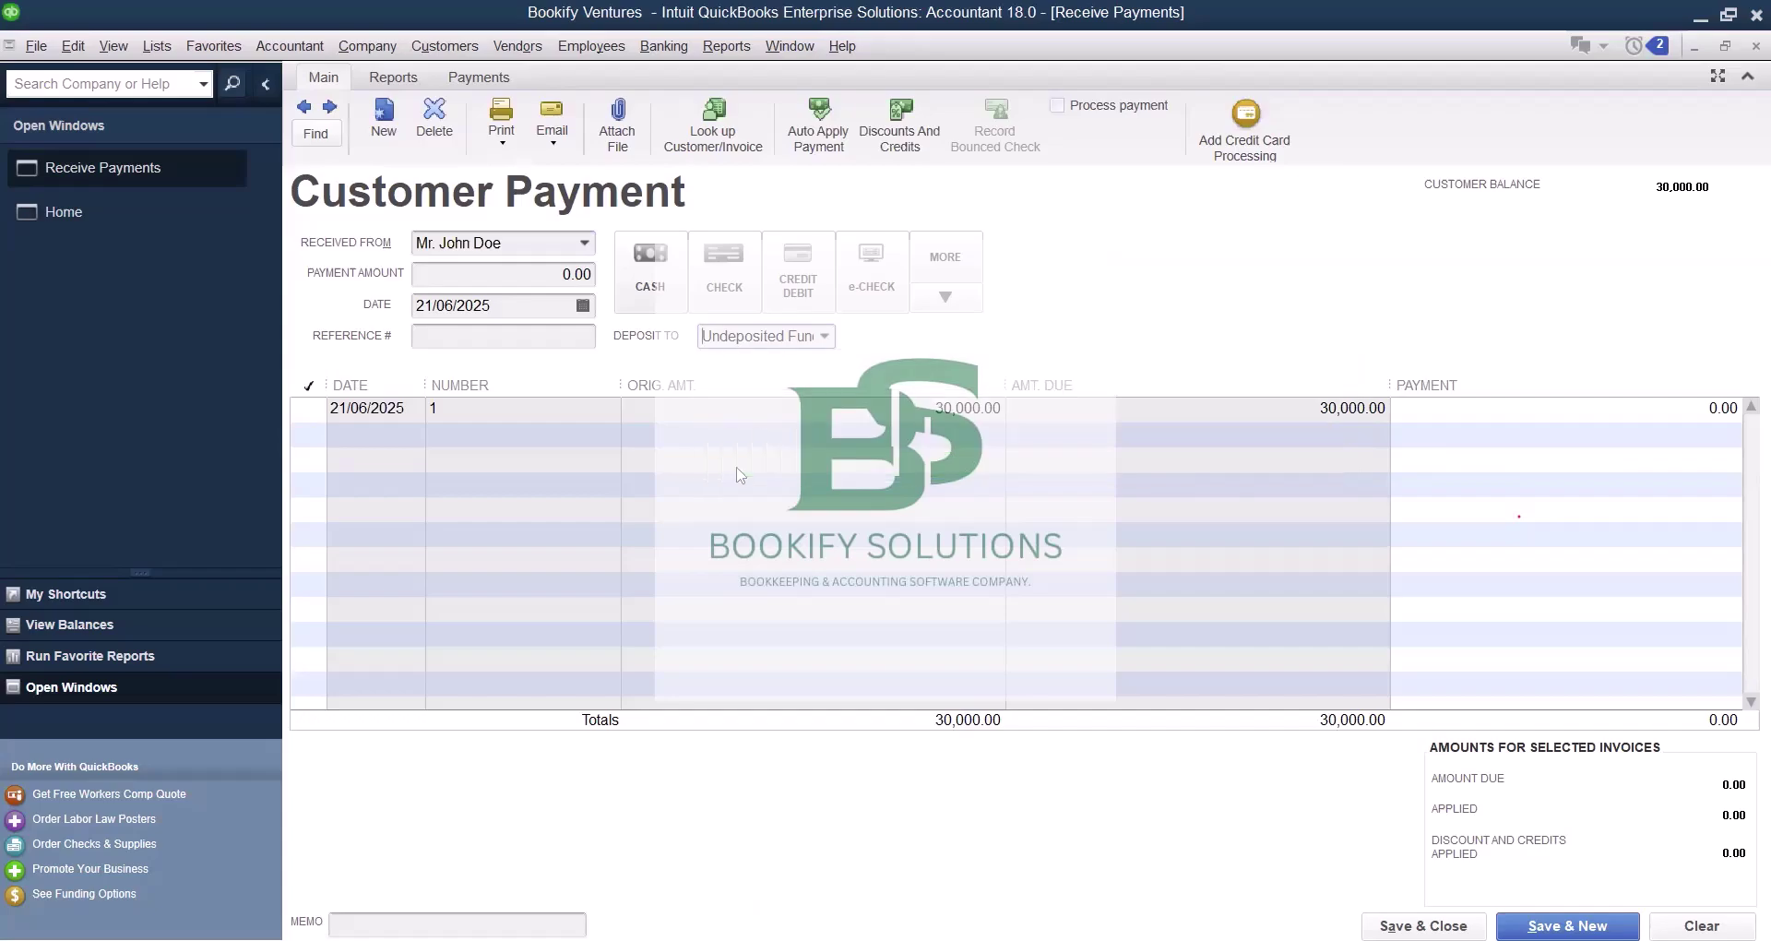
pyautogui.click(833, 341)
pyautogui.click(854, 423)
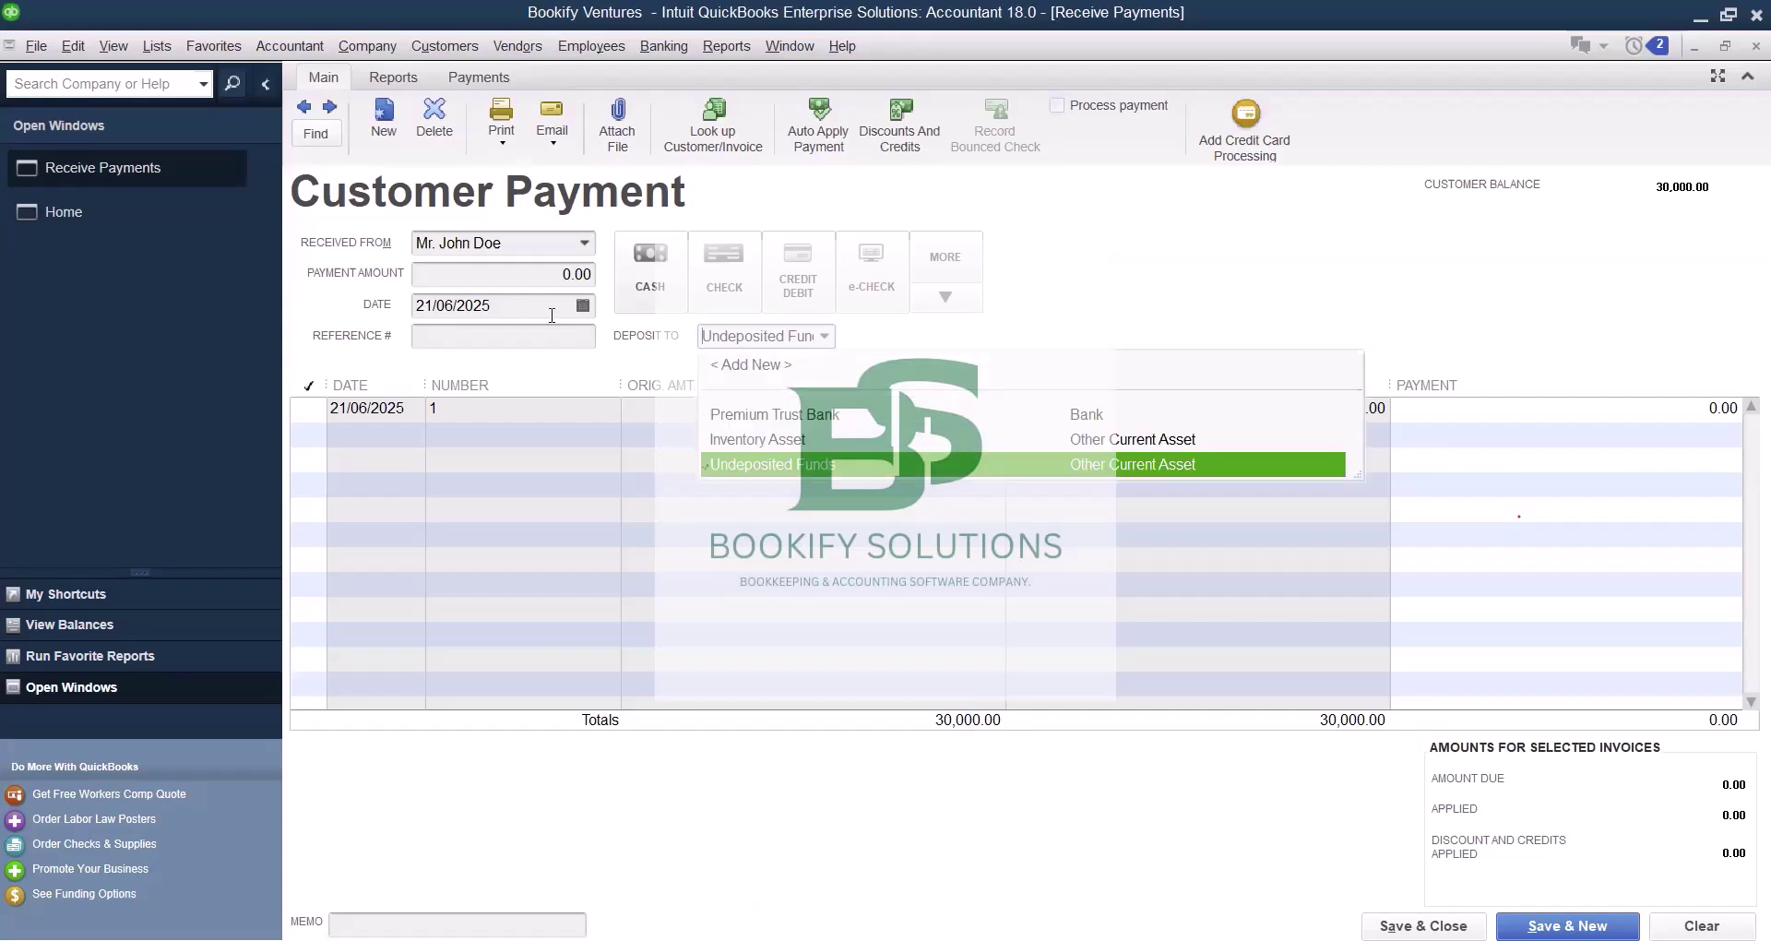
# Apply the payment to invoice 1 for the full 30,000.00, keep automatic payment calculation on, and save and close it.
pyautogui.click(310, 408)
pyautogui.click(310, 408)
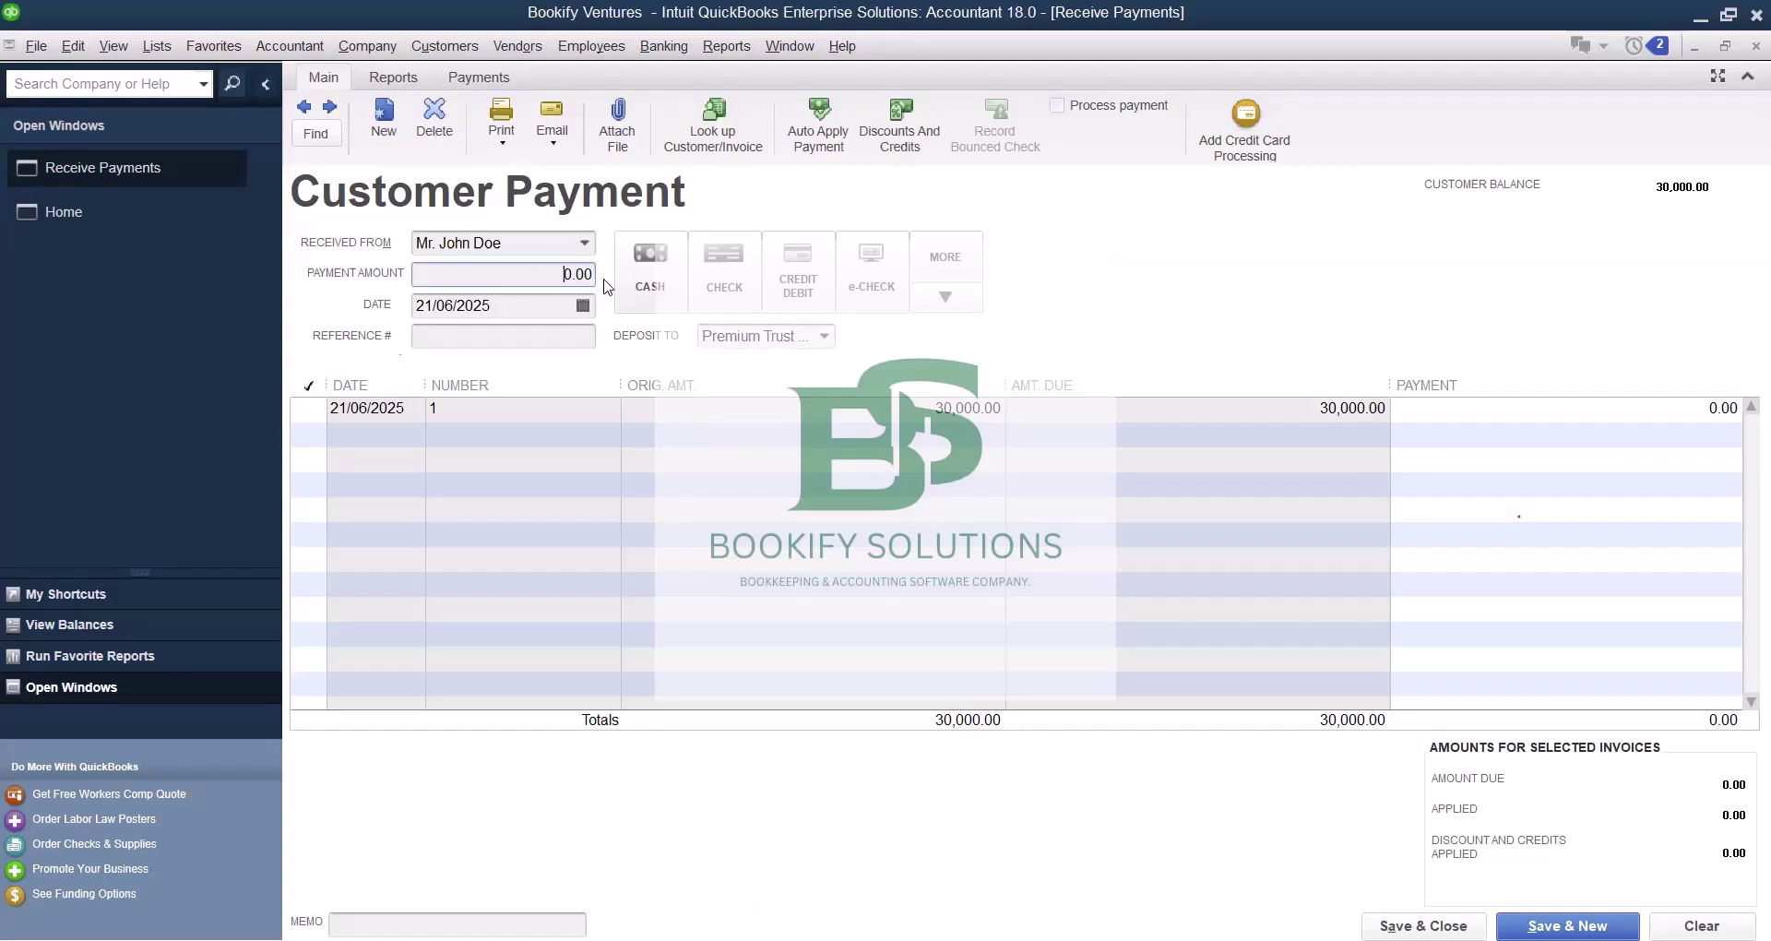
pyautogui.click(310, 408)
pyautogui.click(310, 408)
pyautogui.click(309, 413)
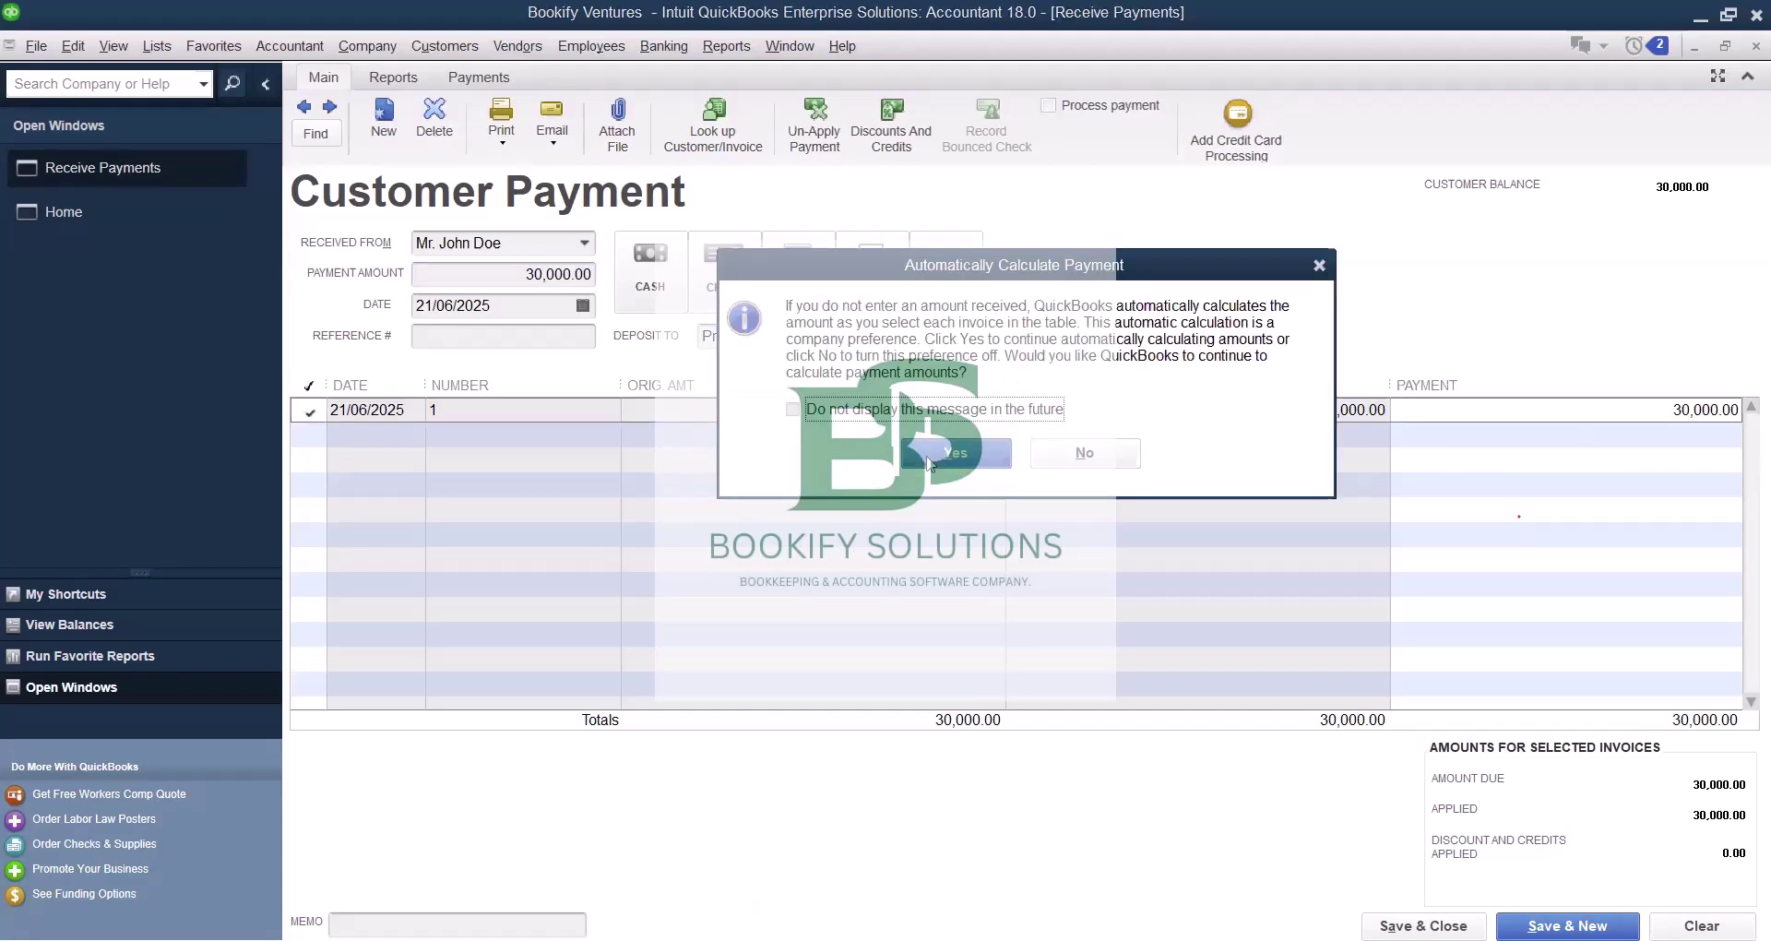
pyautogui.click(929, 461)
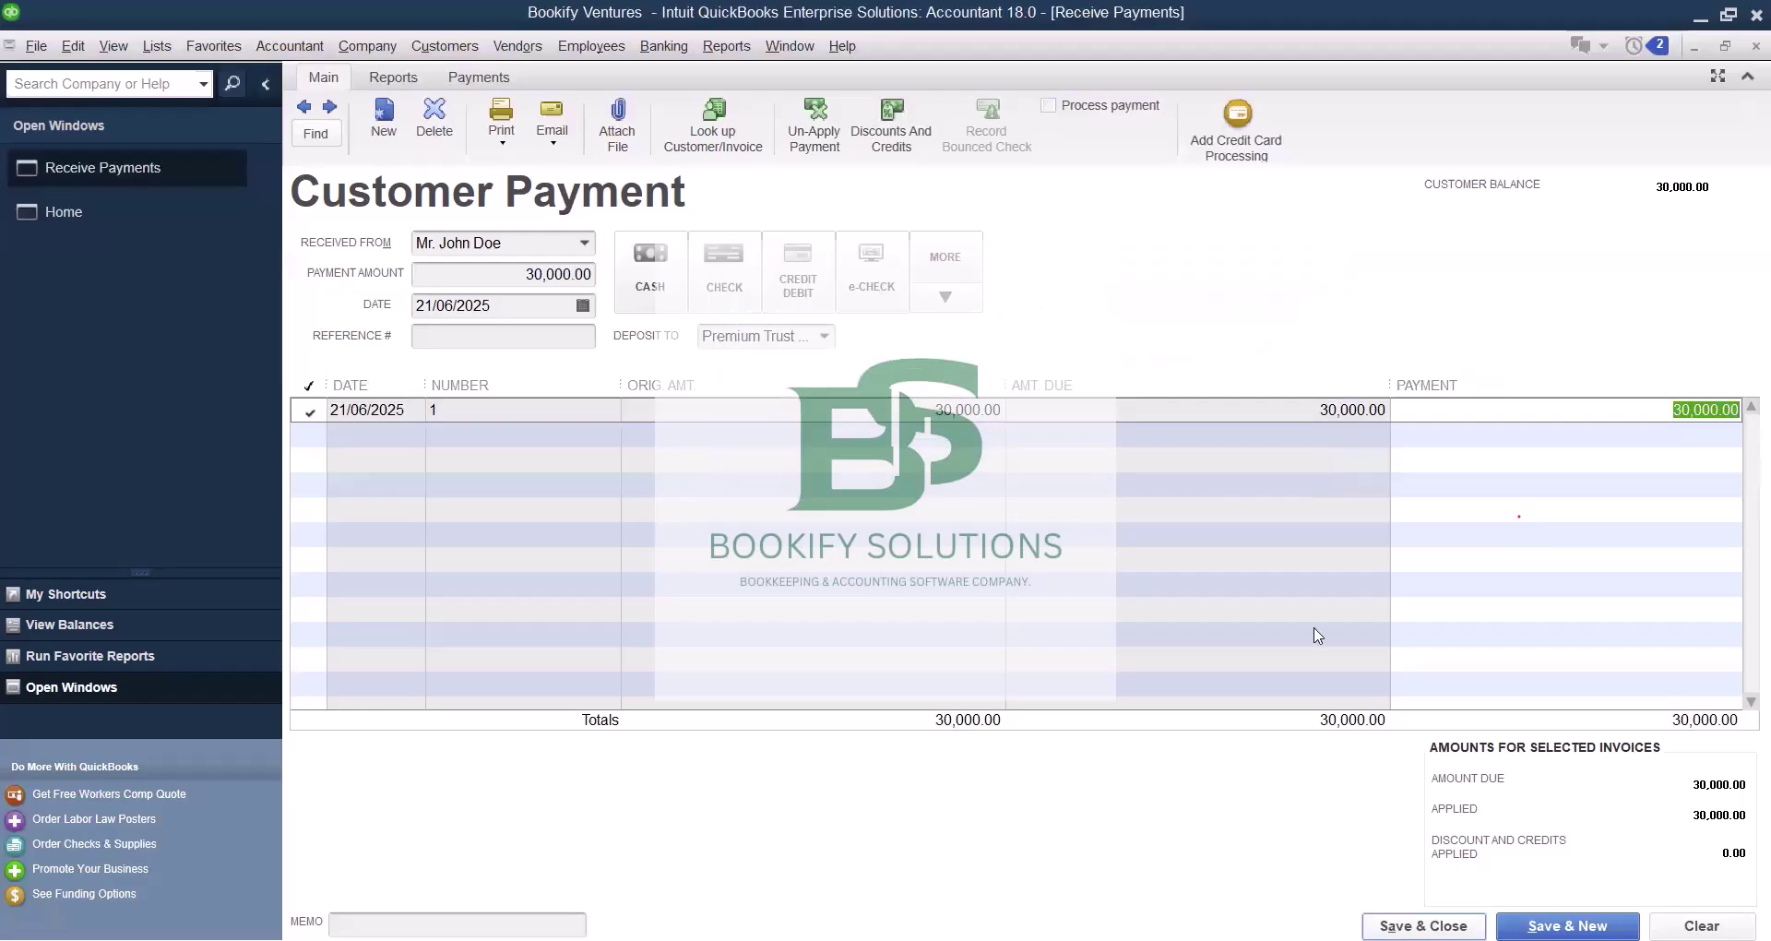
pyautogui.press('Tab')
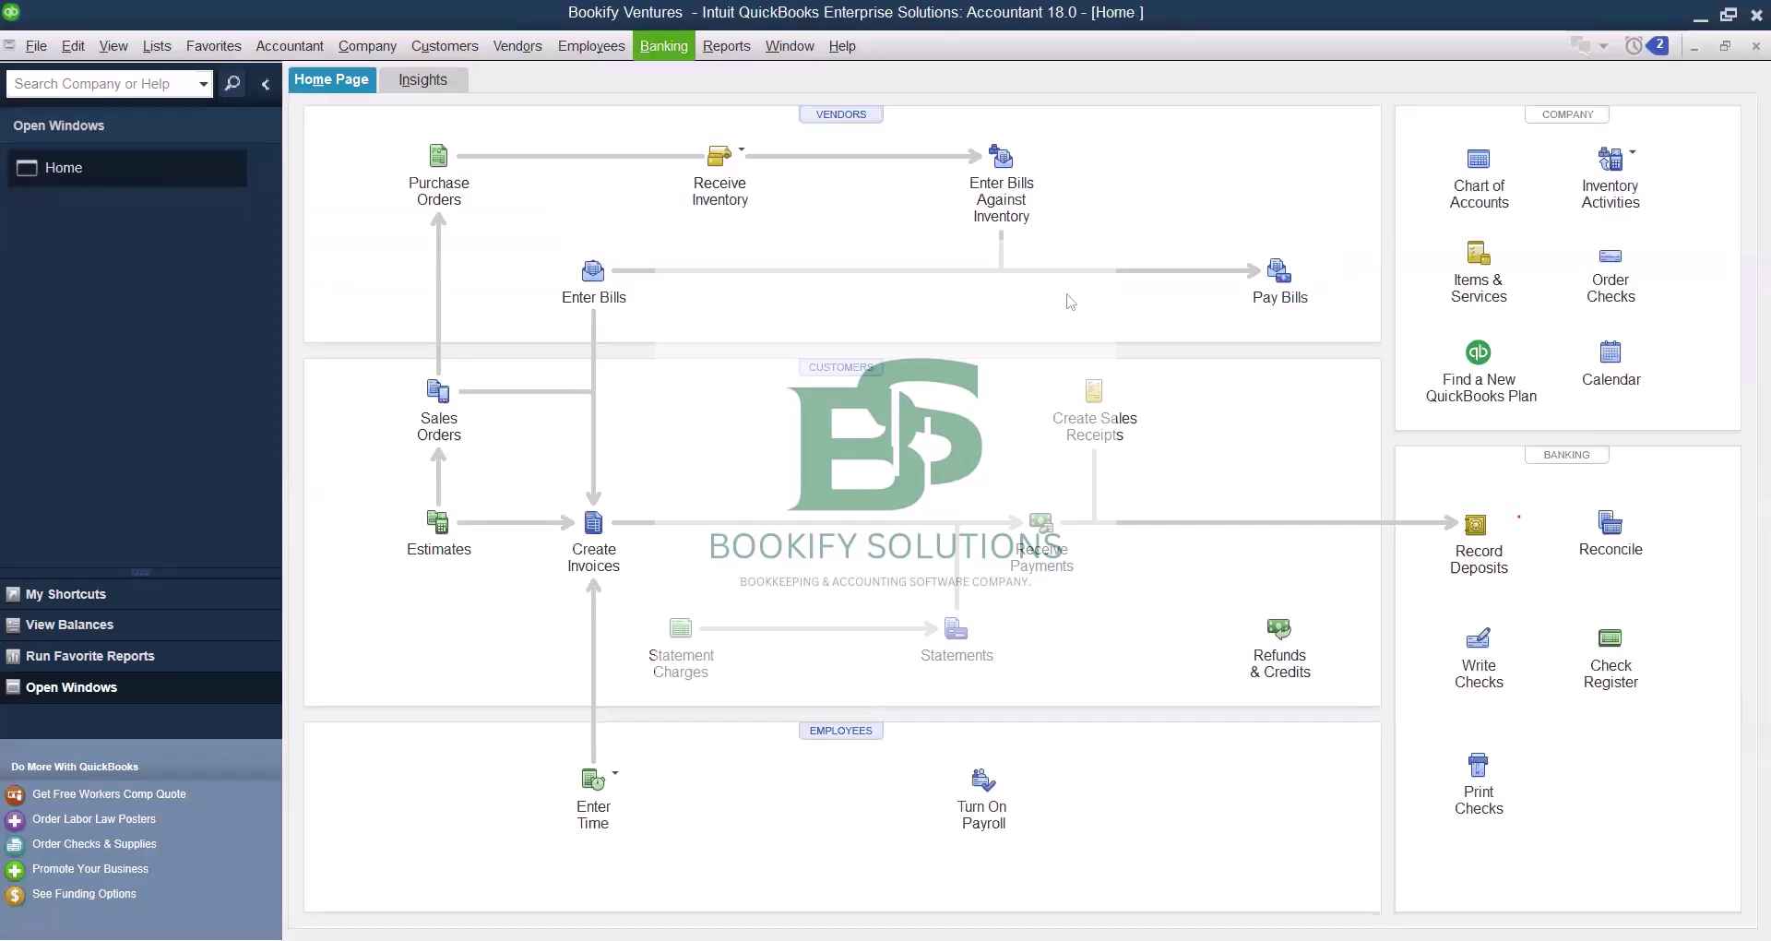
# Open the Profit & Loss, Balance Sheet and Statement of Cash Flows and examine how the invoice payment affects them.
pyautogui.click(595, 269)
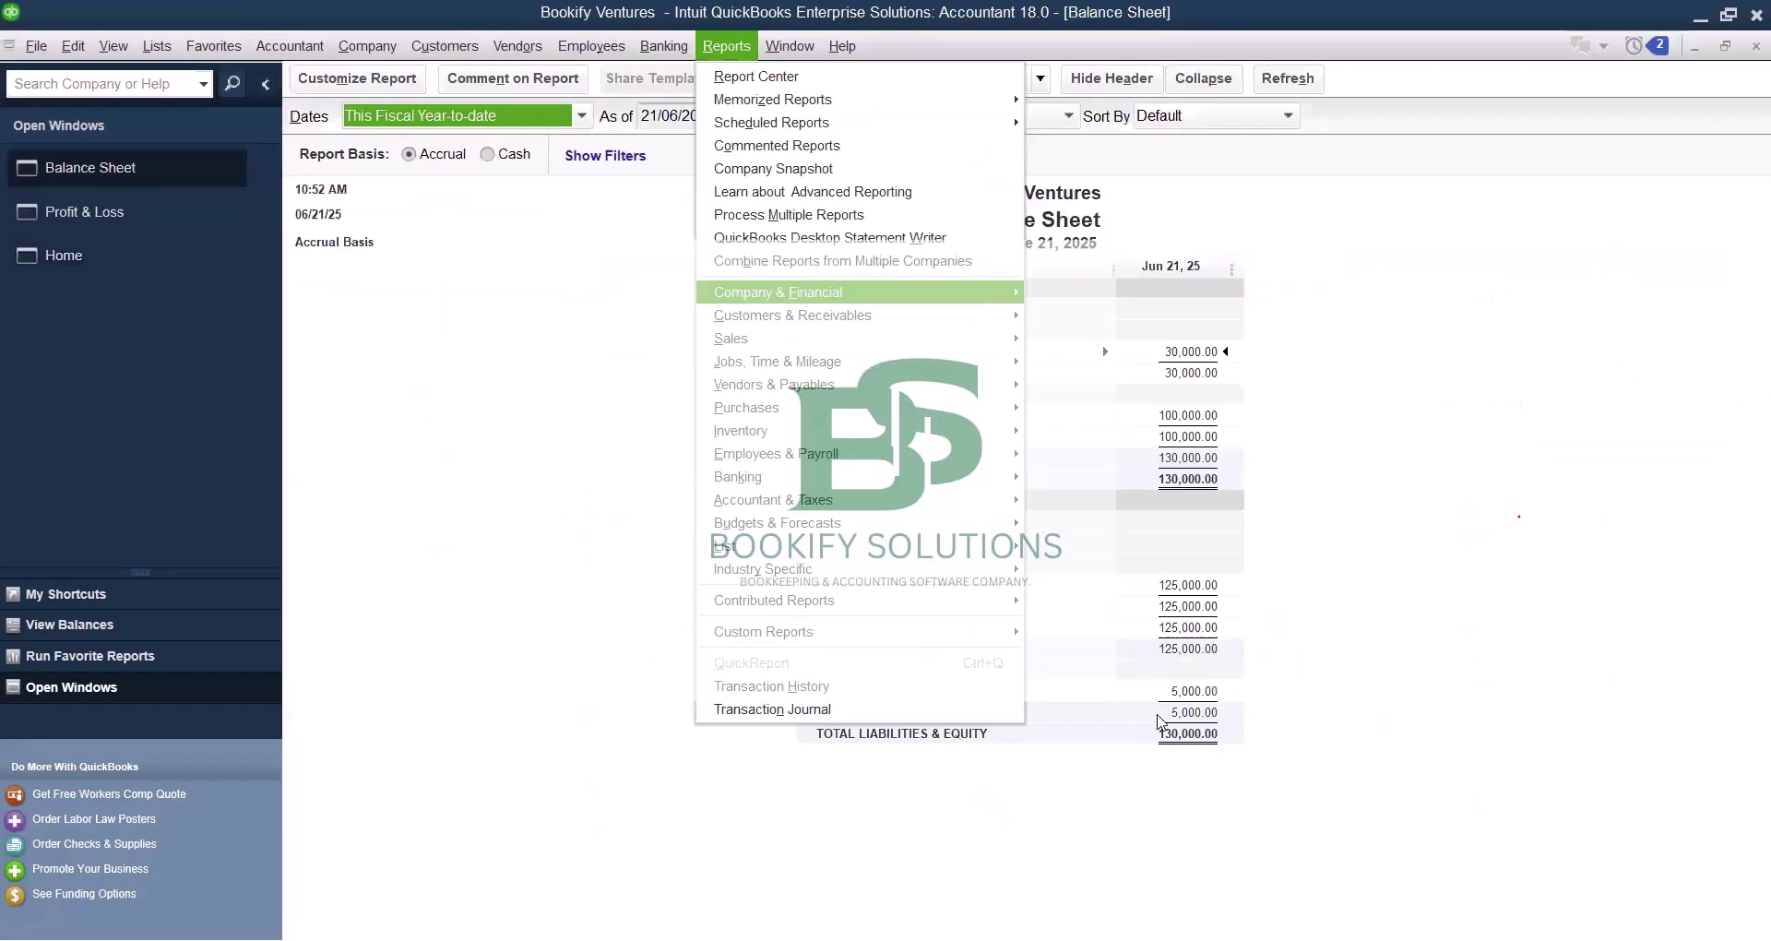
pyautogui.moveTo(987, 301)
pyautogui.click(1181, 724)
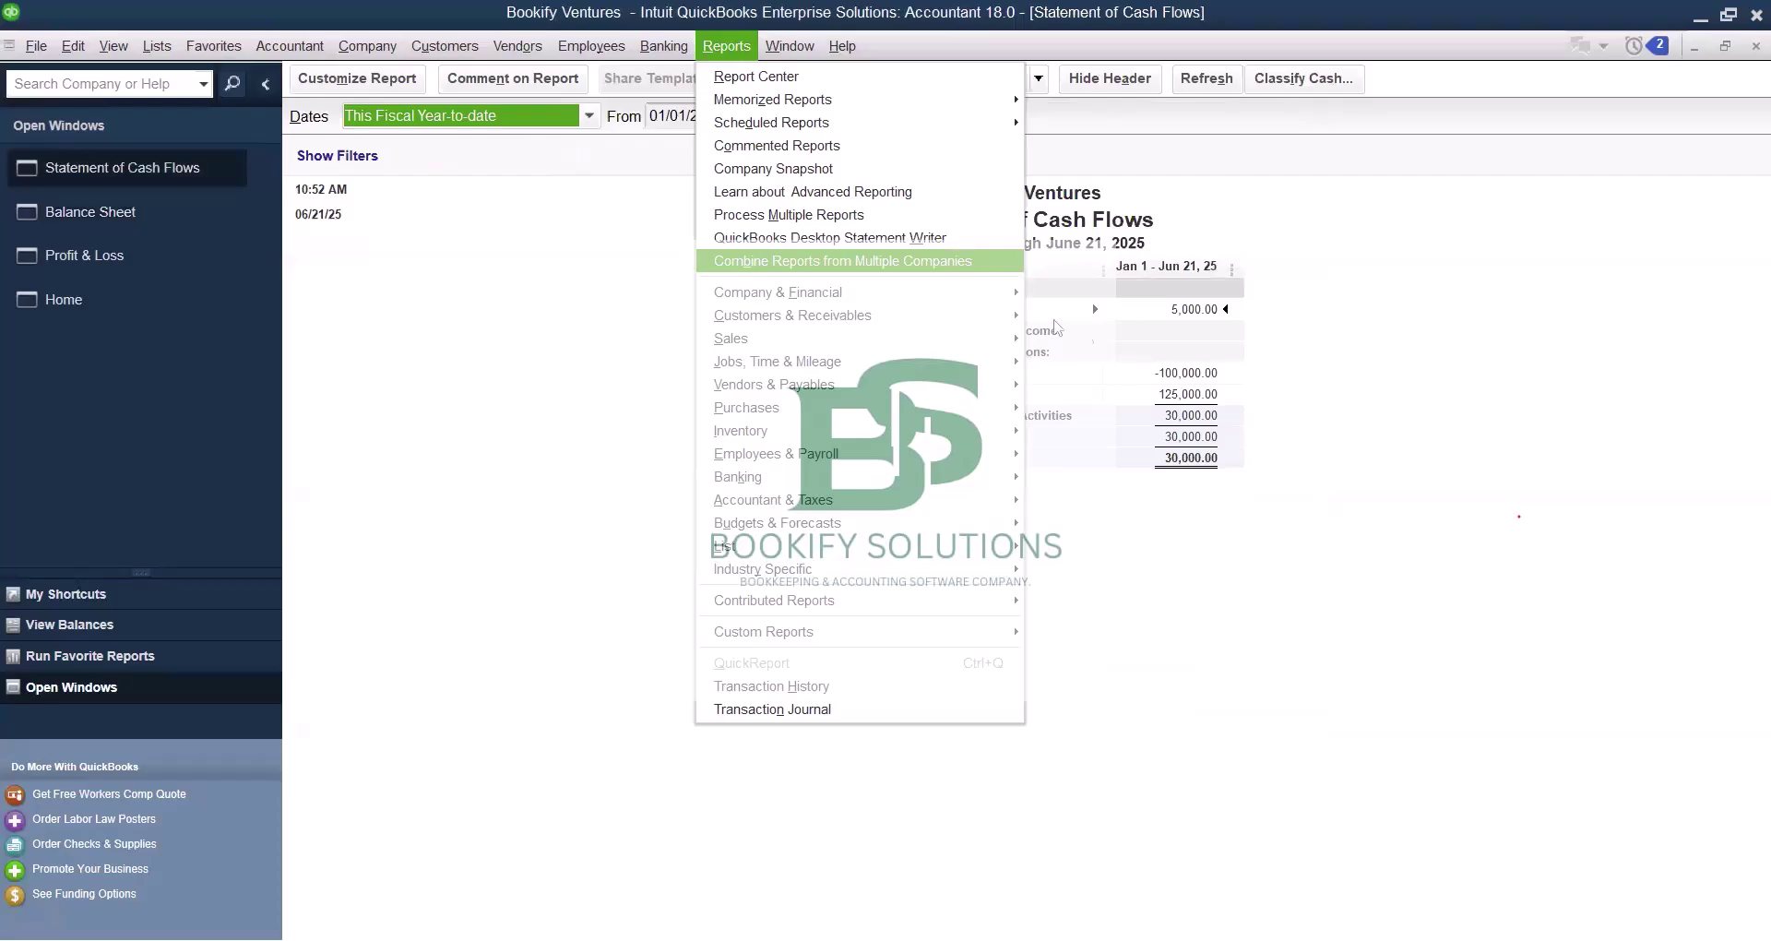
pyautogui.moveTo(1109, 332)
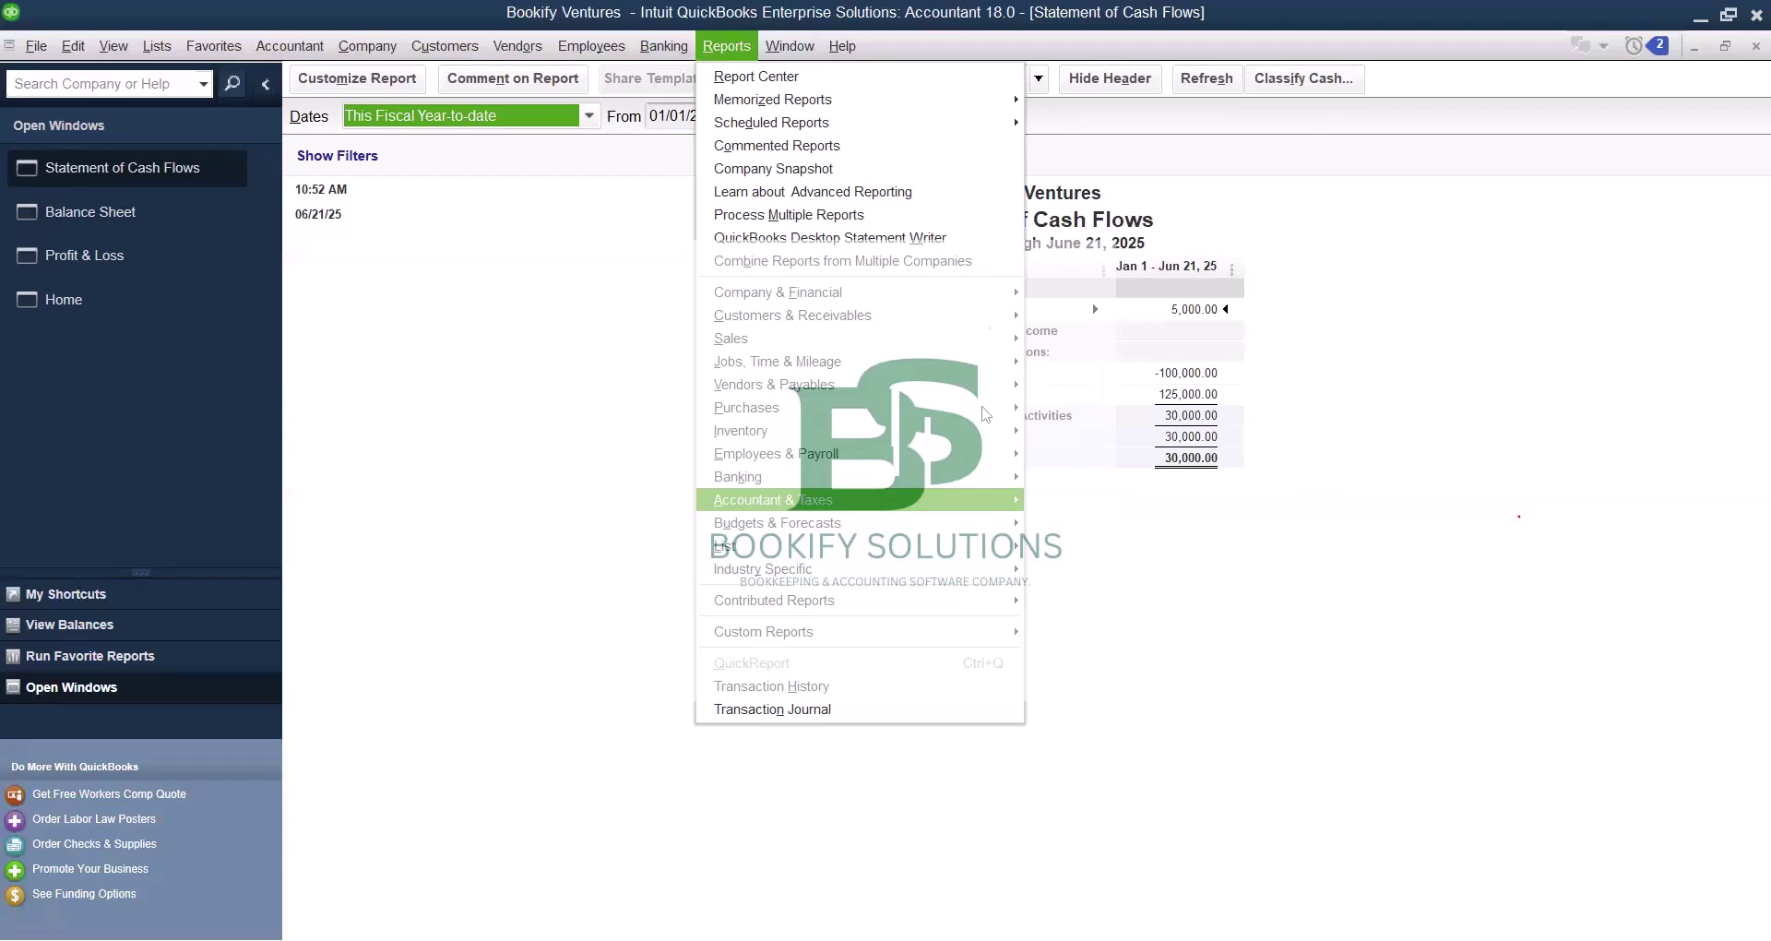
pyautogui.press('Escape')
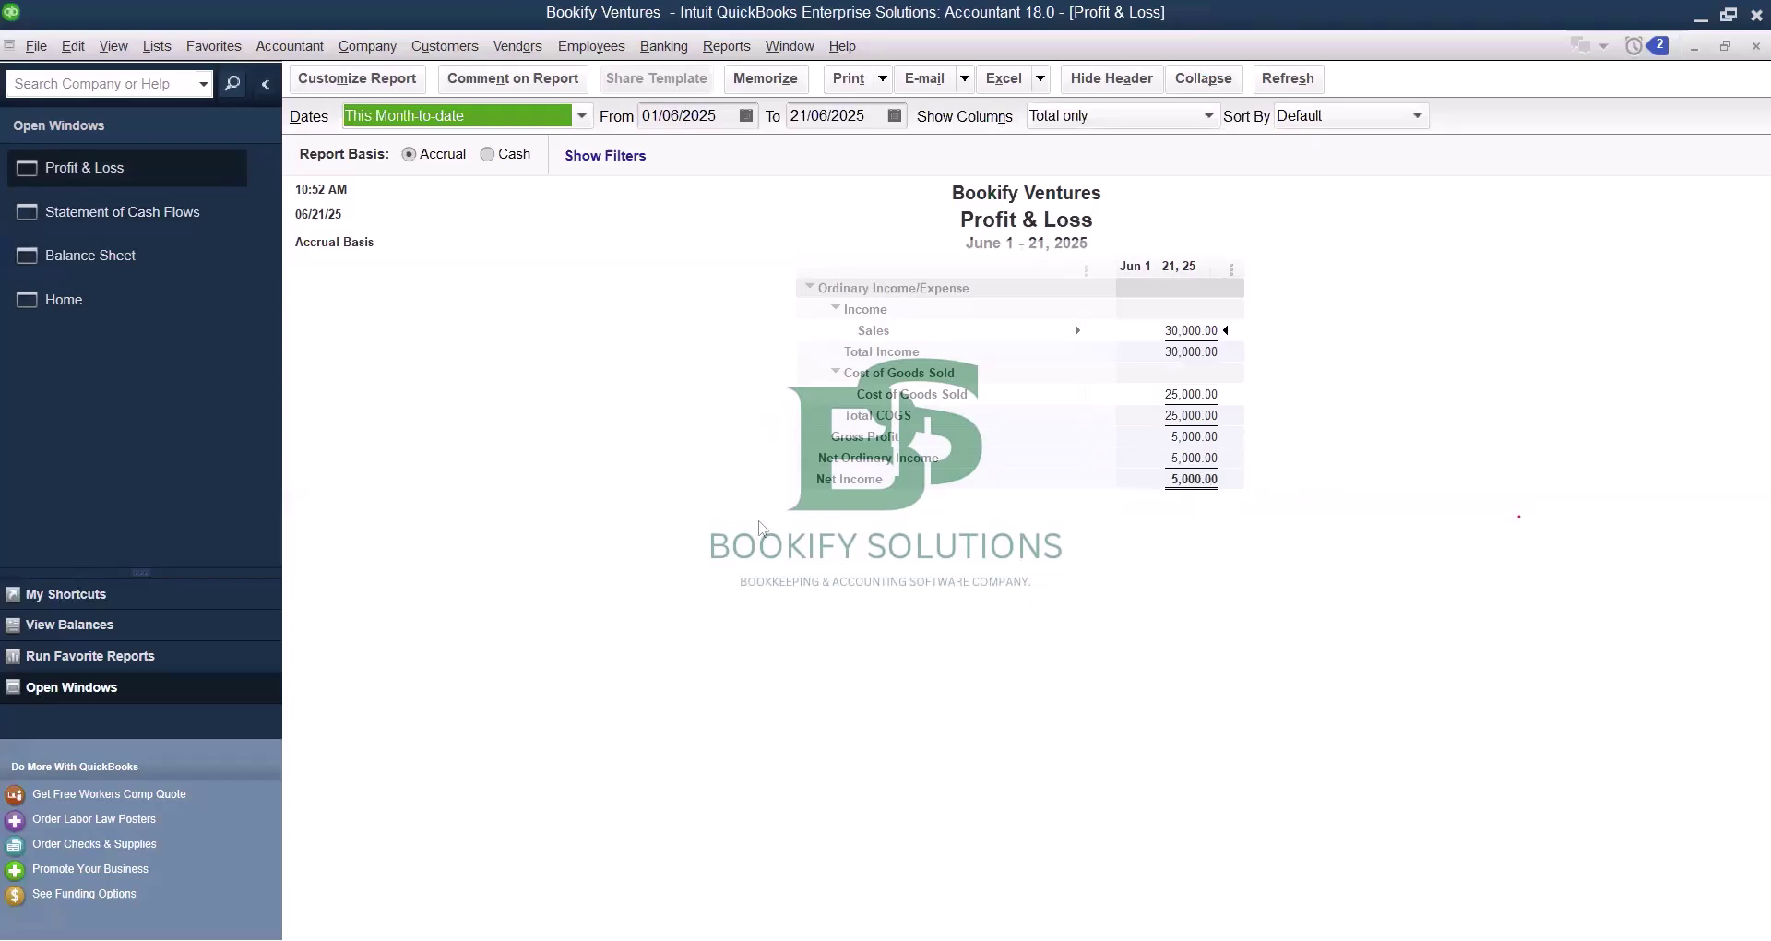
pyautogui.click(87, 263)
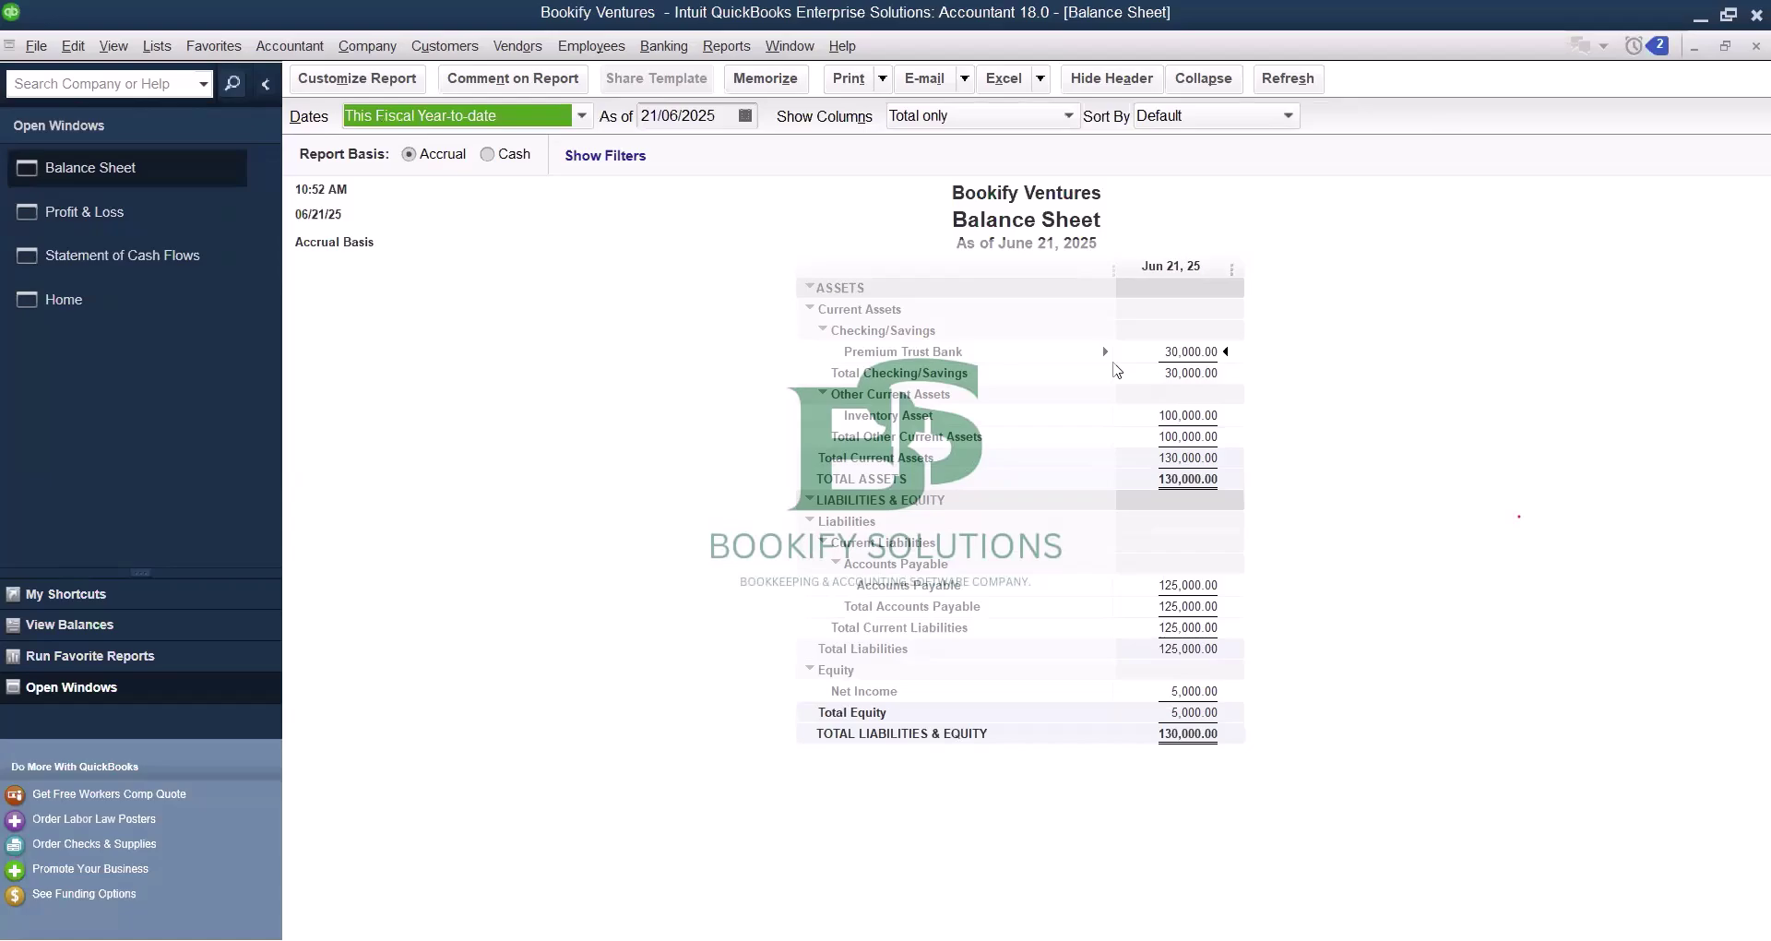
pyautogui.click(137, 257)
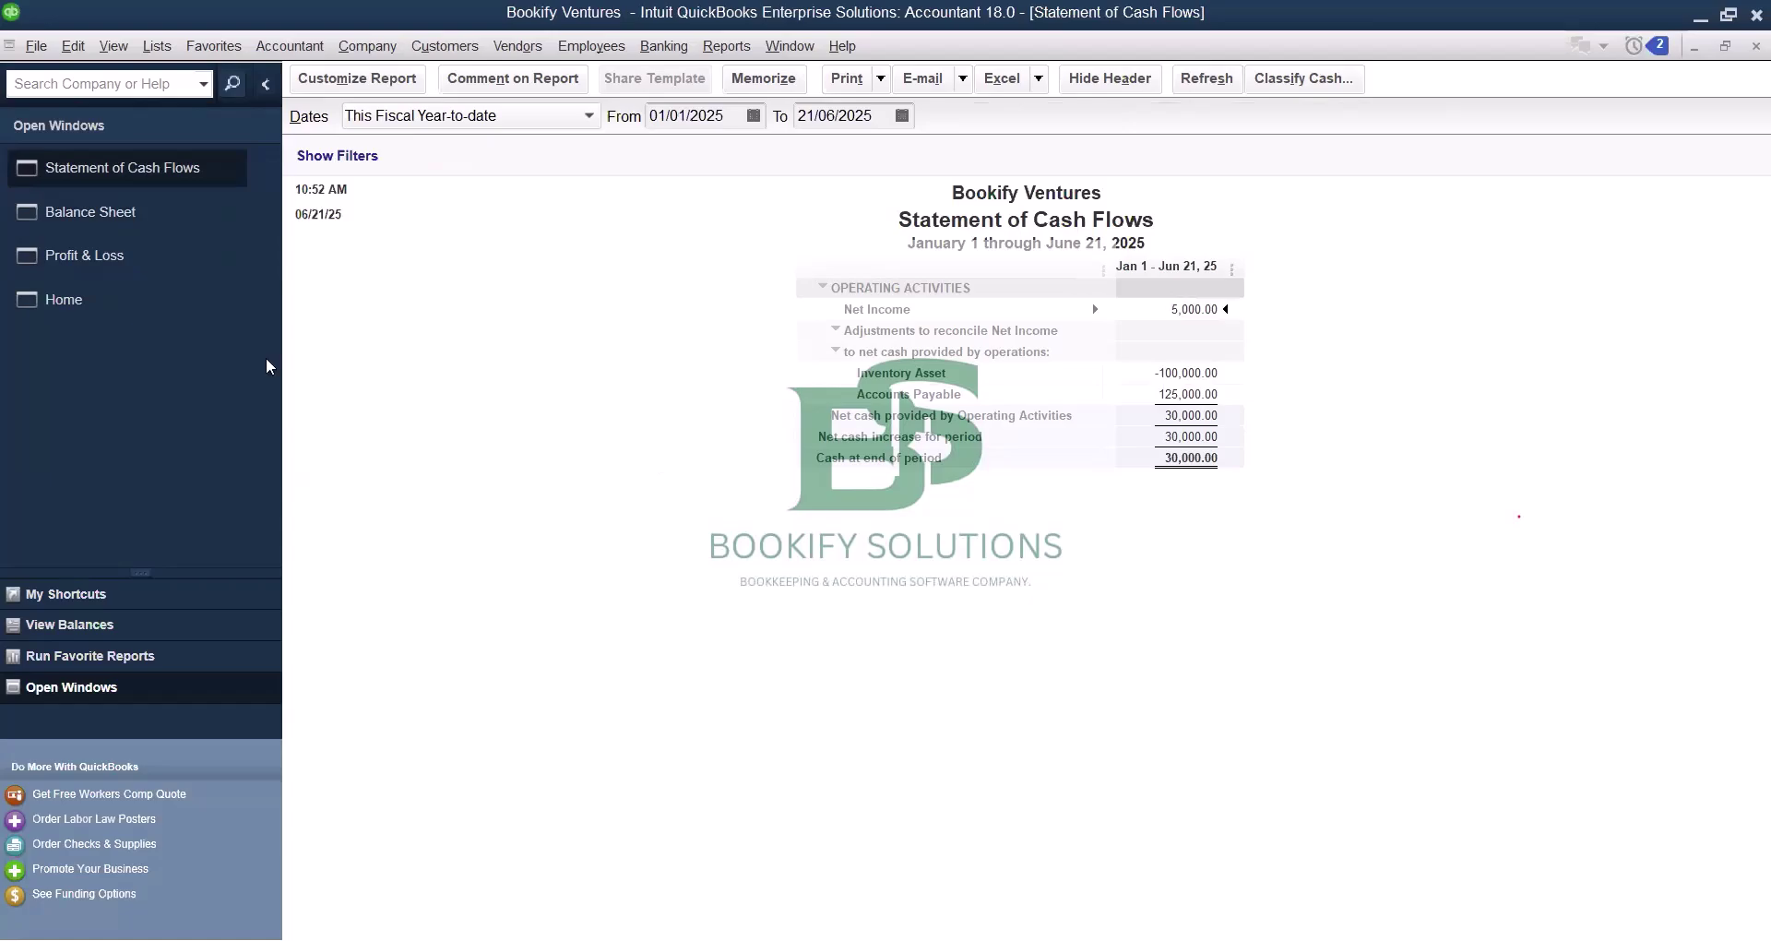
# Start a sales receipt from the Home page, select the existing customer and keep Undeposited Funds as the deposit account.
pyautogui.click(102, 313)
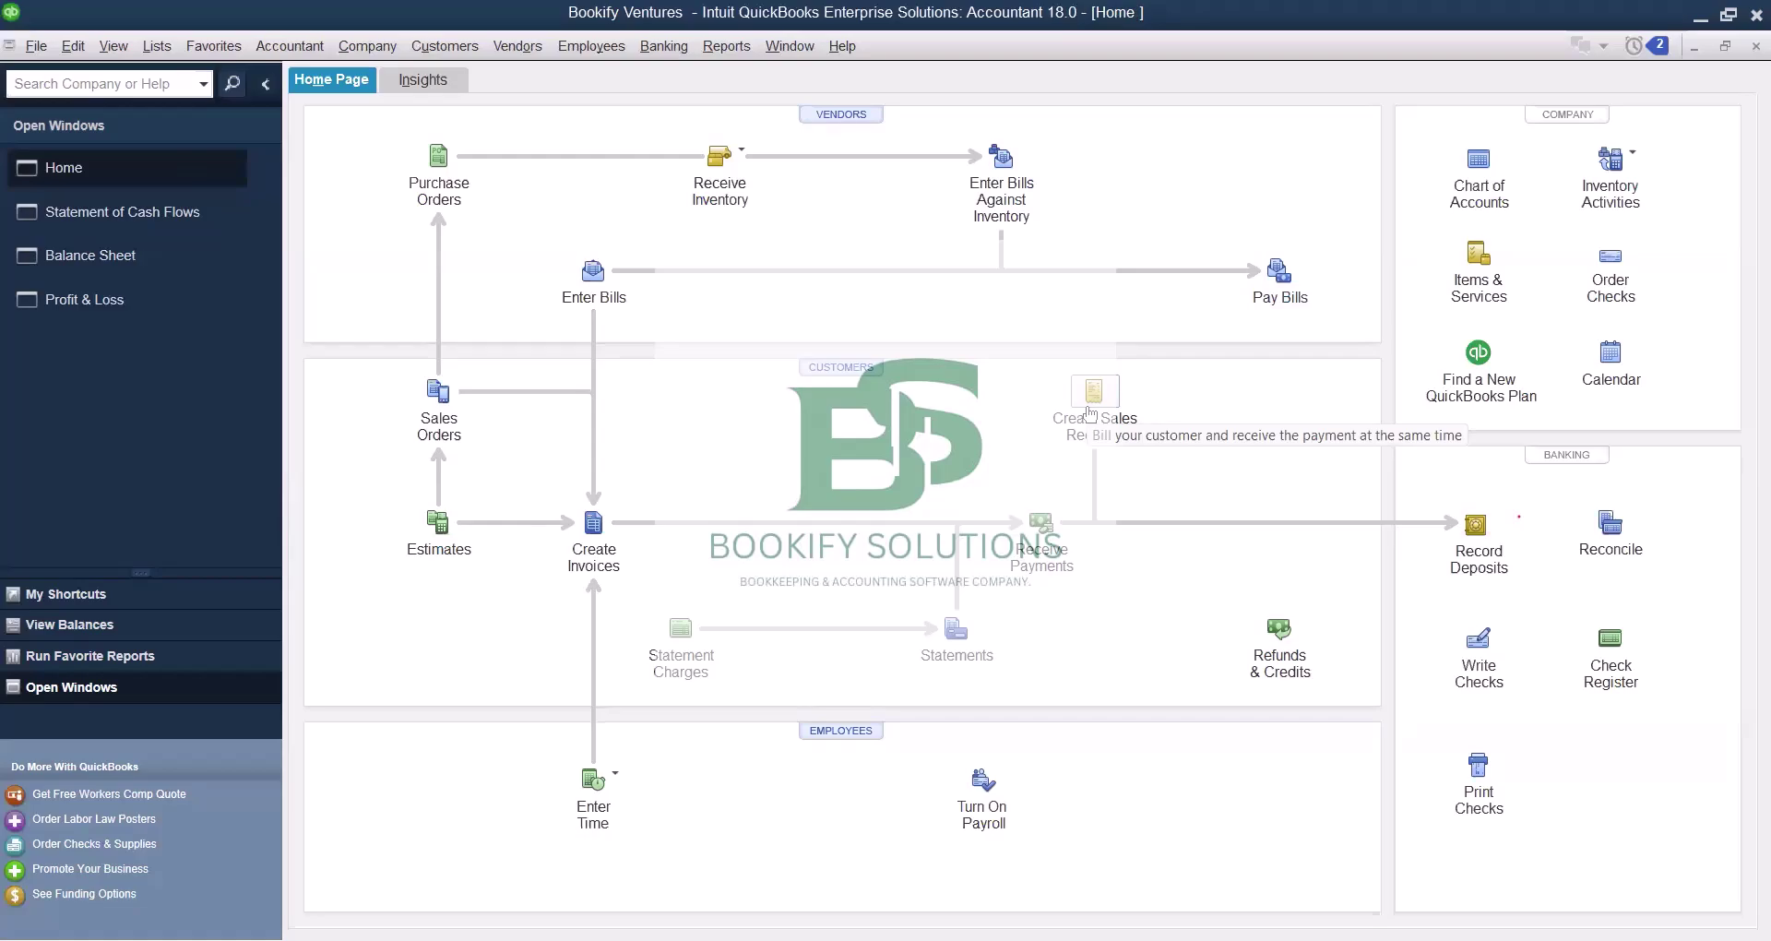
pyautogui.click(1089, 409)
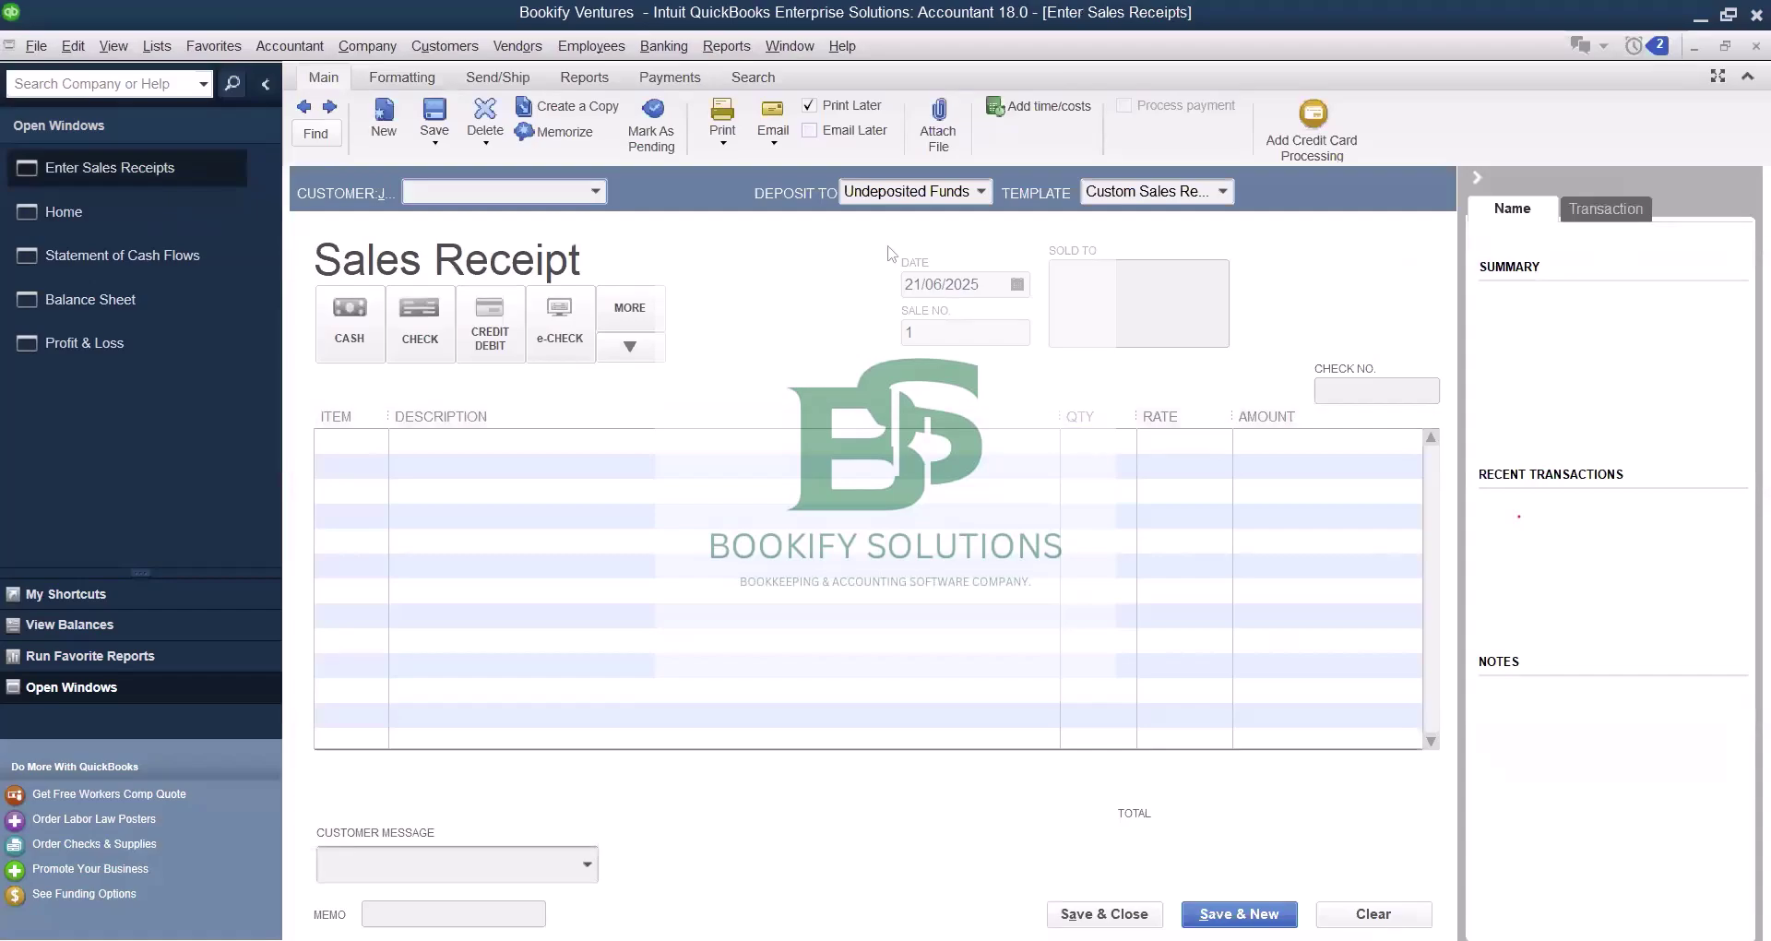
pyautogui.click(484, 277)
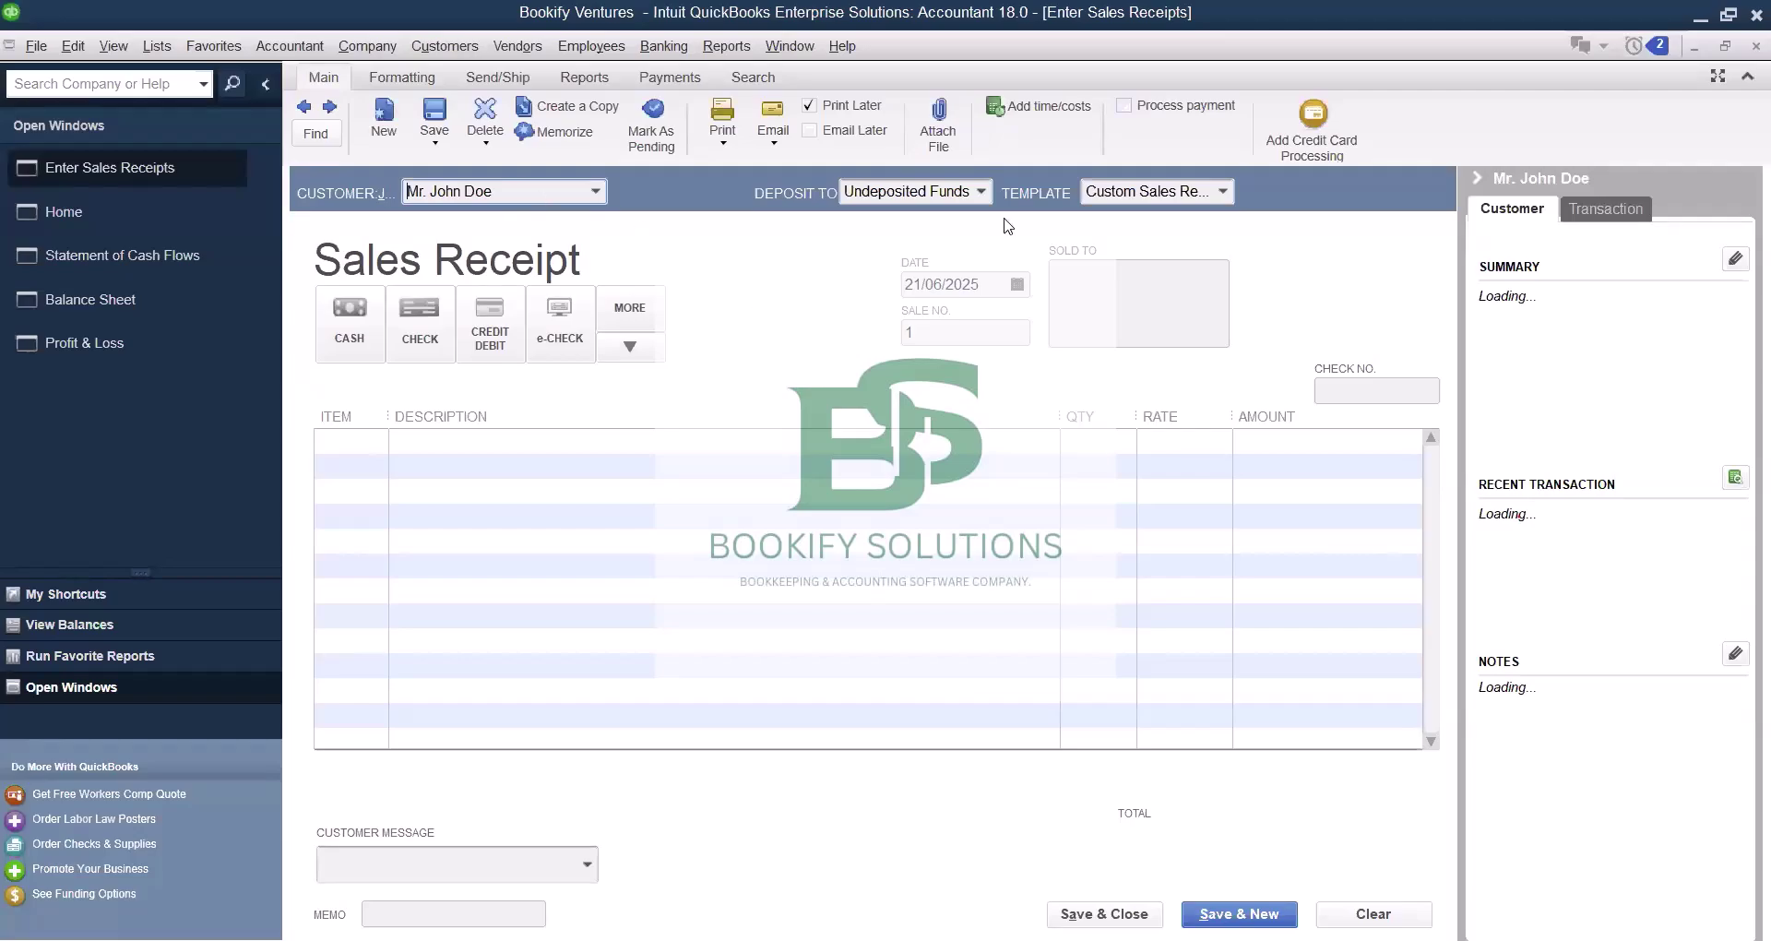
pyautogui.click(985, 192)
pyautogui.click(1100, 350)
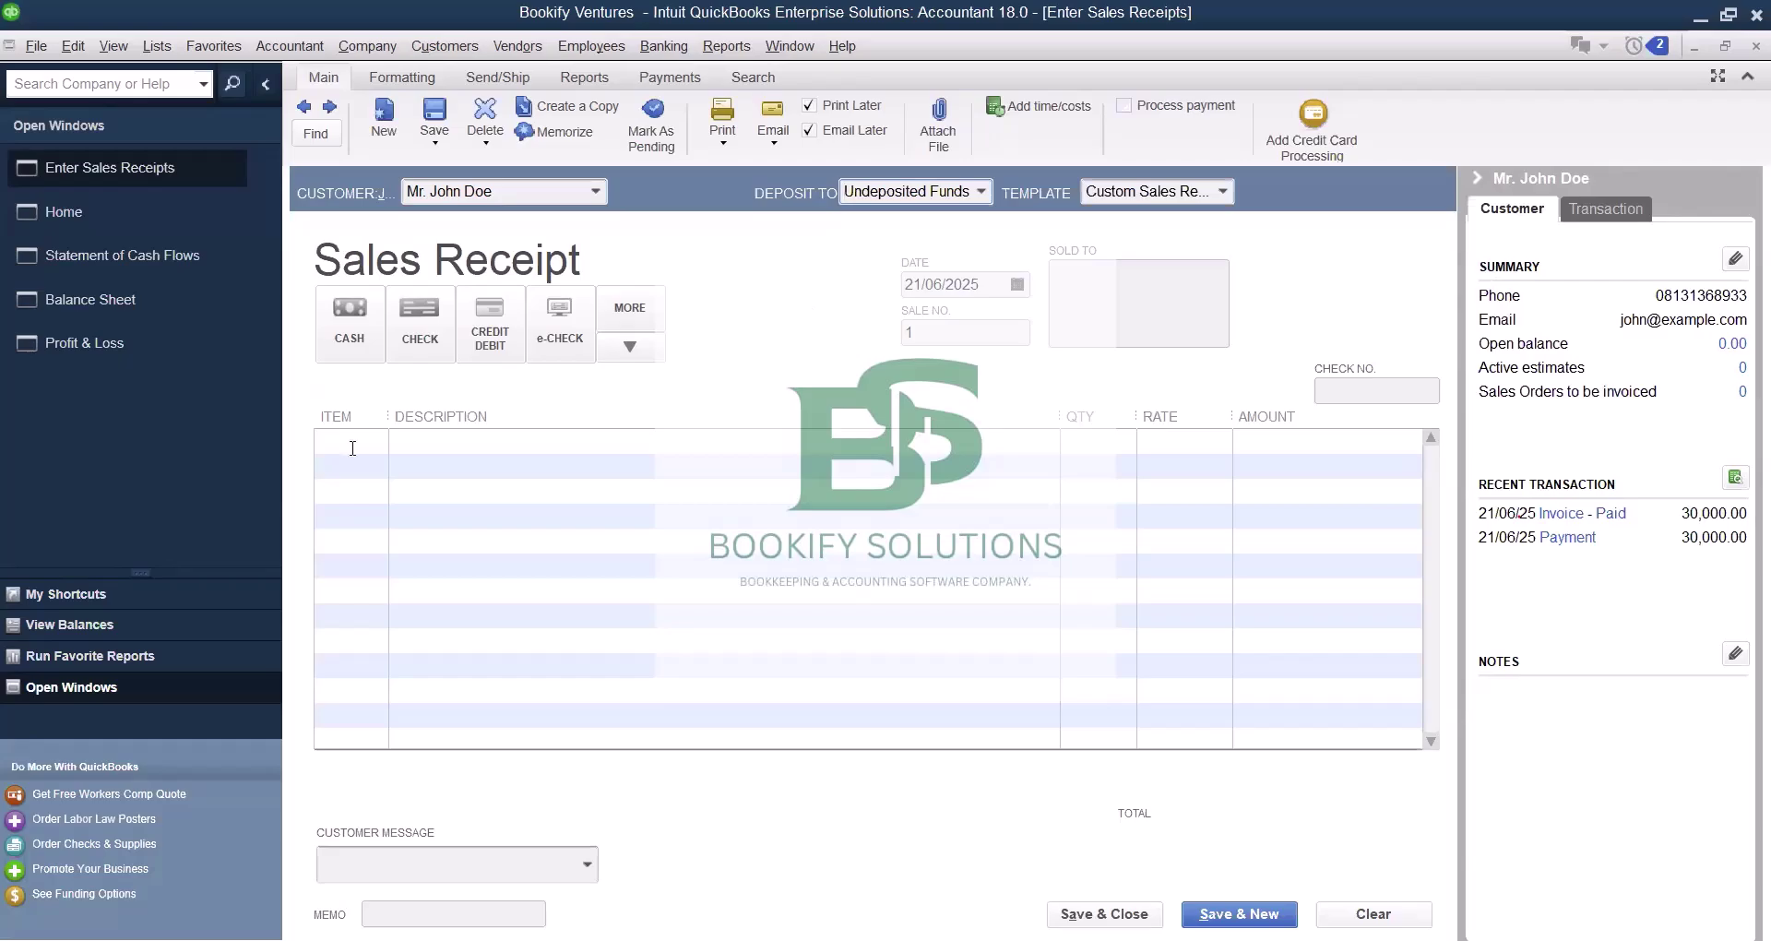
pyautogui.click(379, 439)
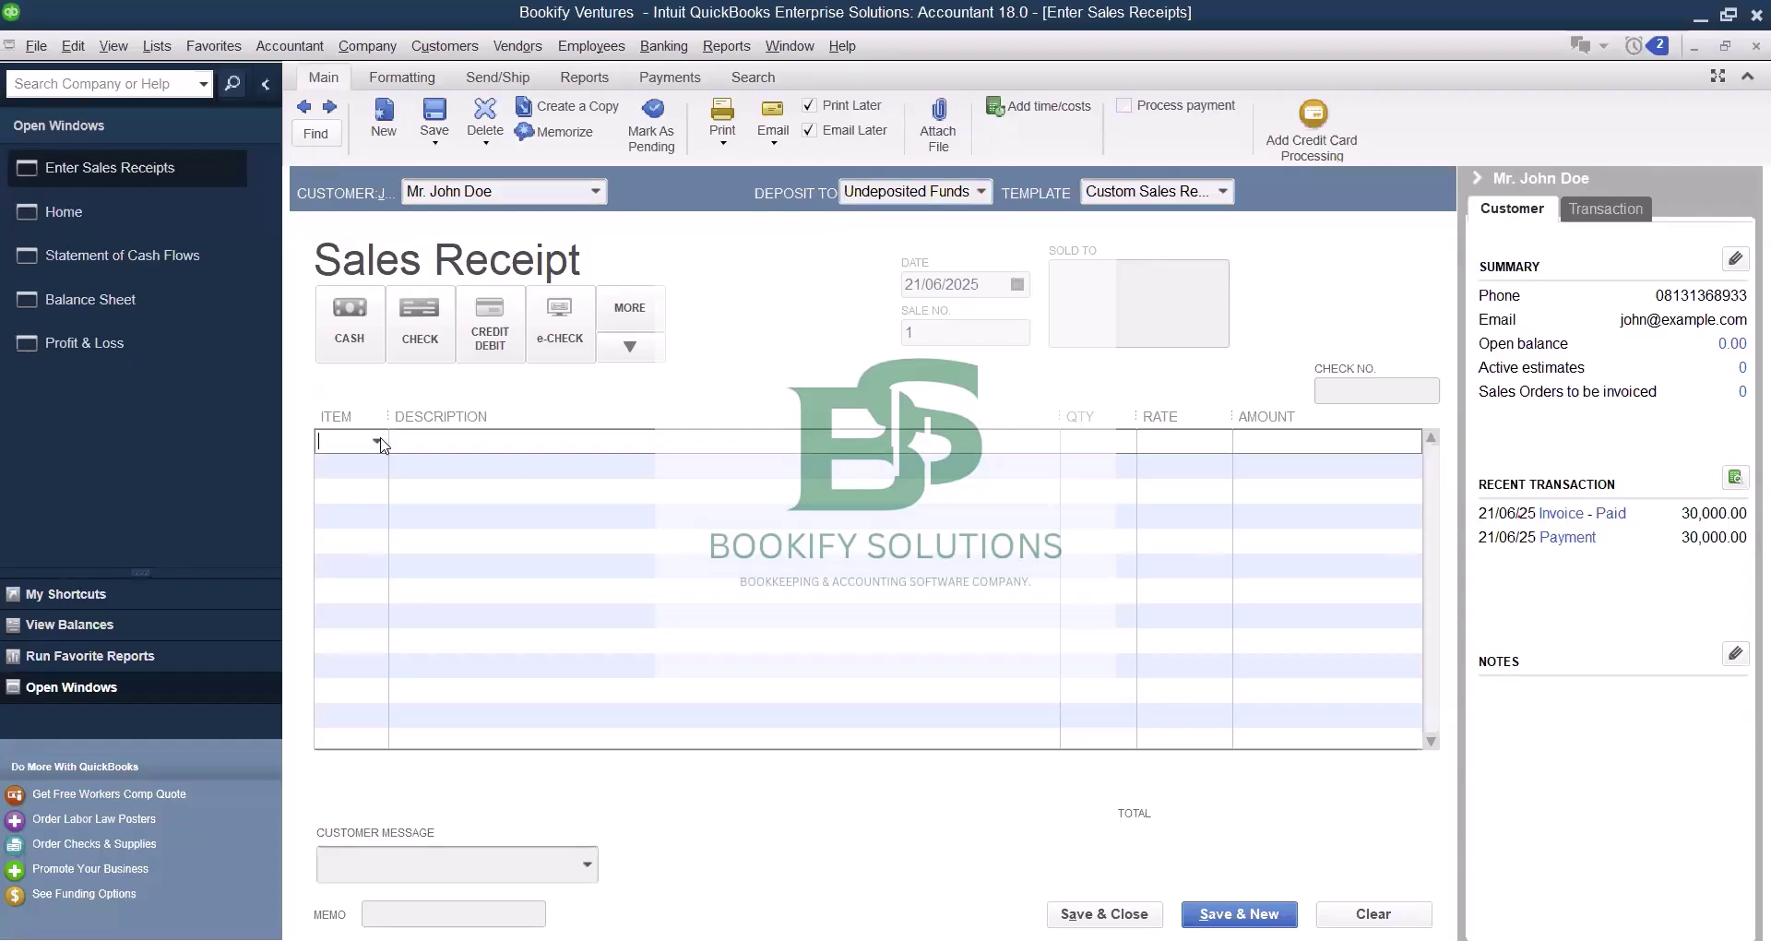
pyautogui.click(378, 440)
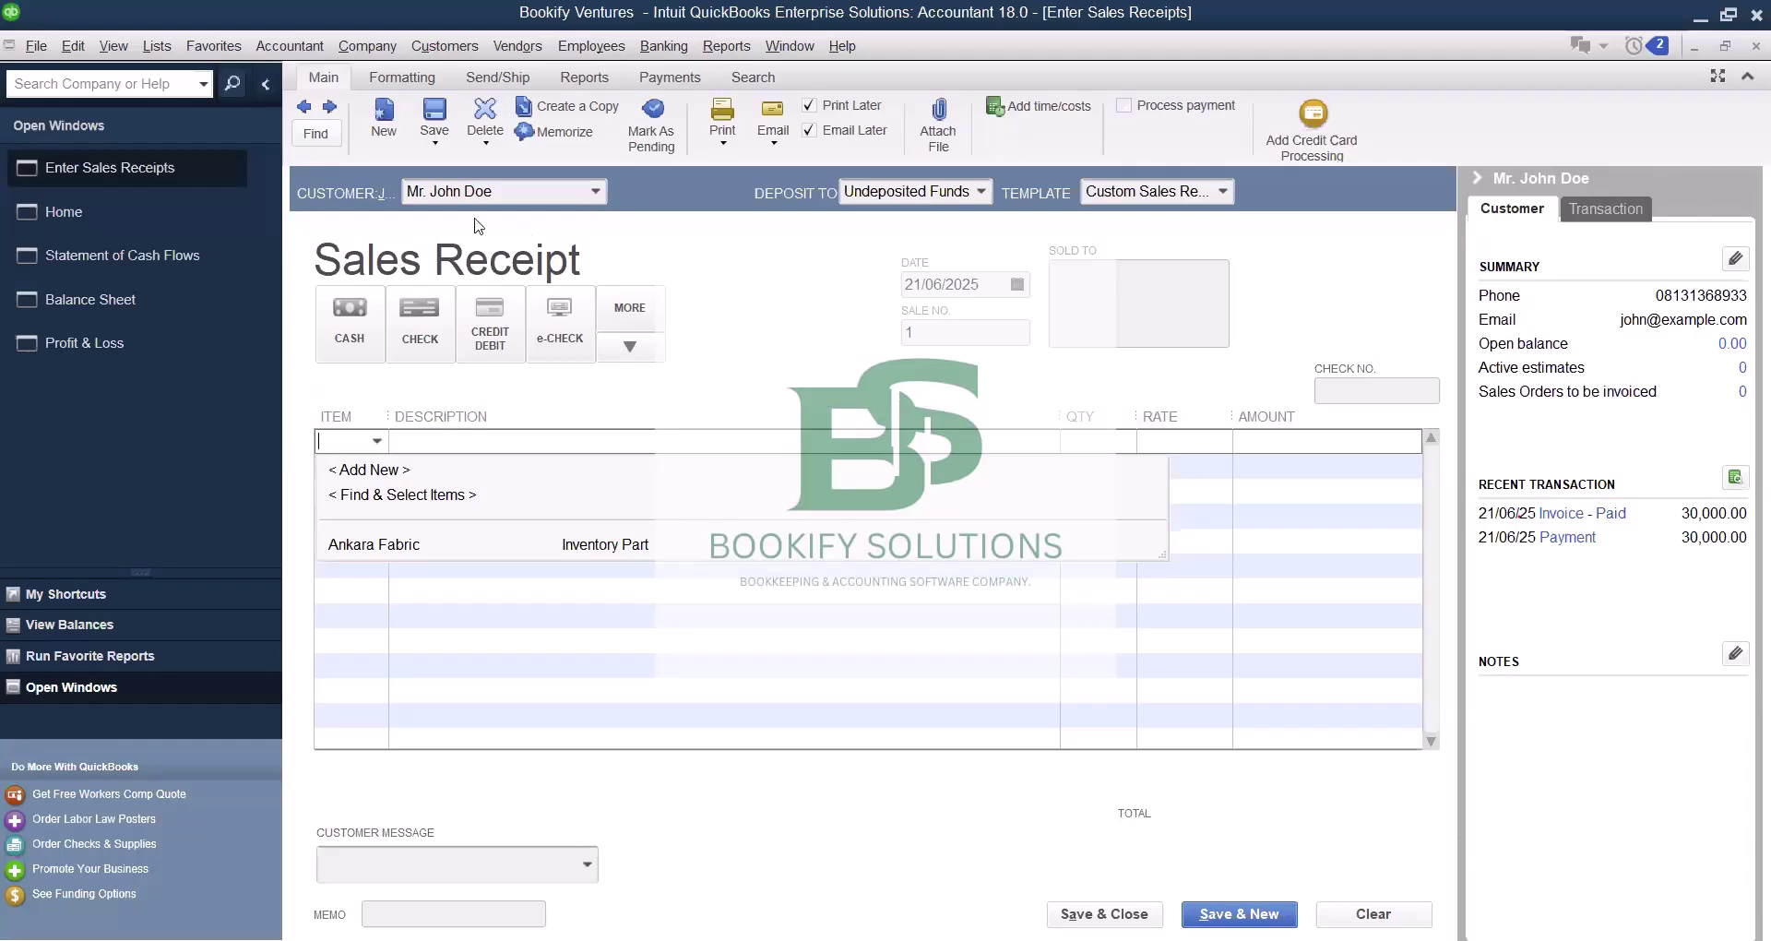
# Add a new customer named Walk-in-customer from the sales receipt and use it as the receipt's customer.
pyautogui.click(523, 196)
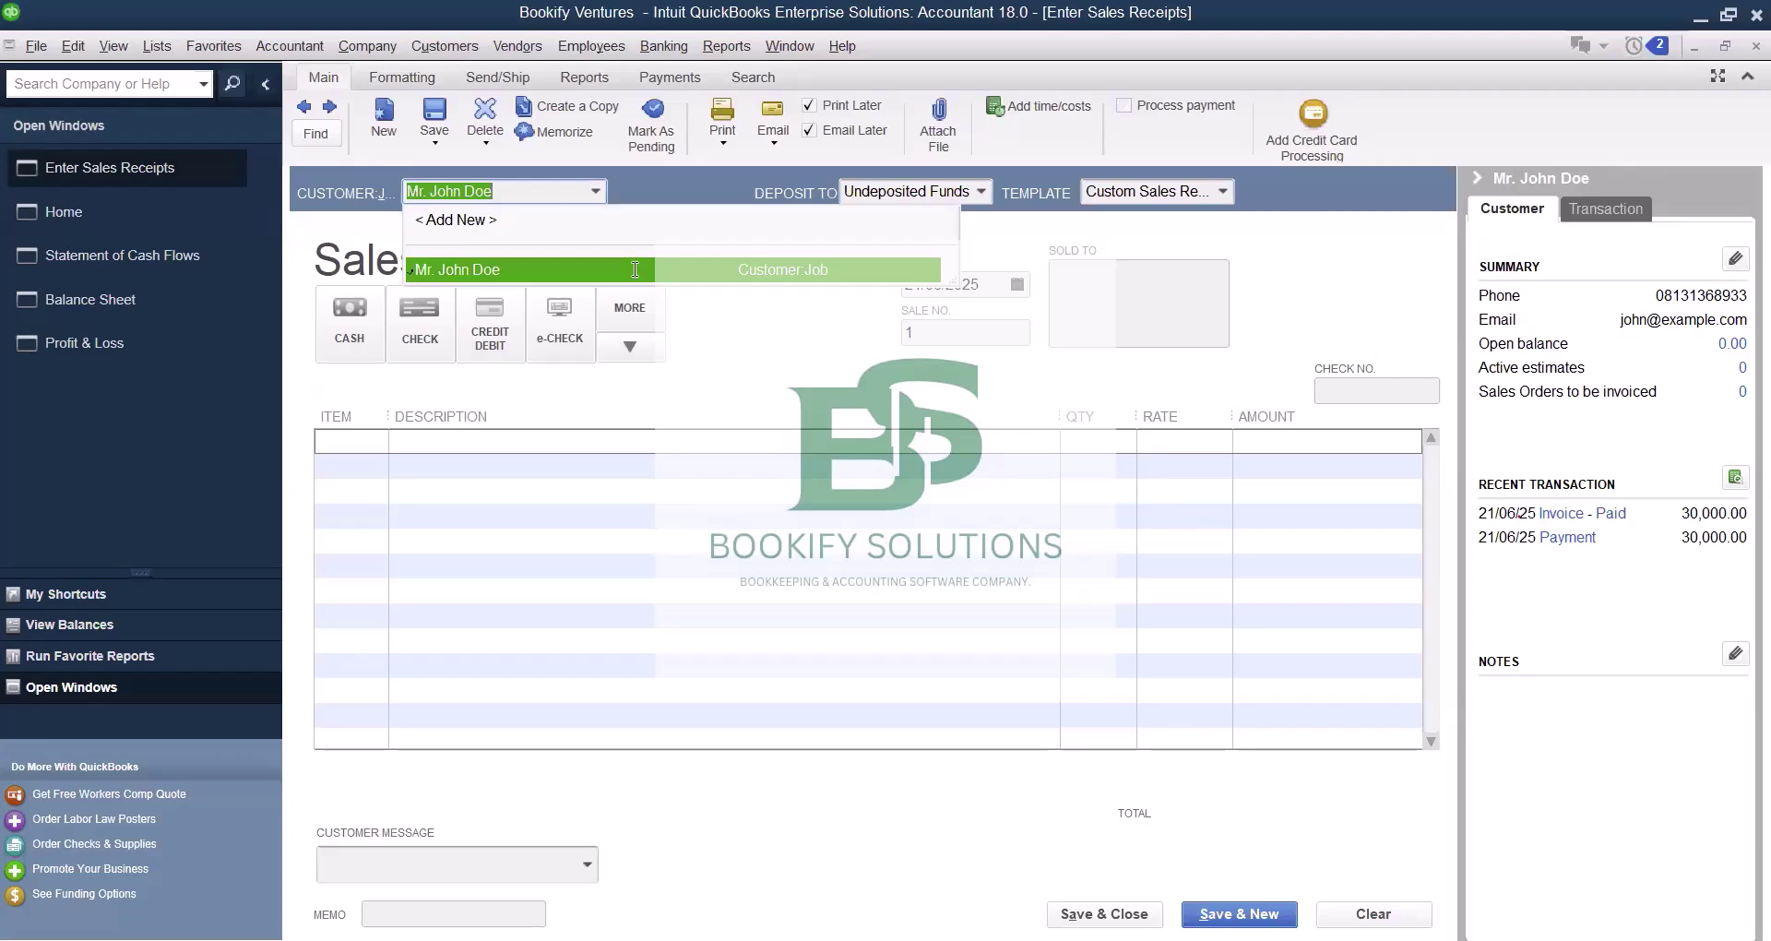
pyautogui.press('Up')
pyautogui.press('Return')
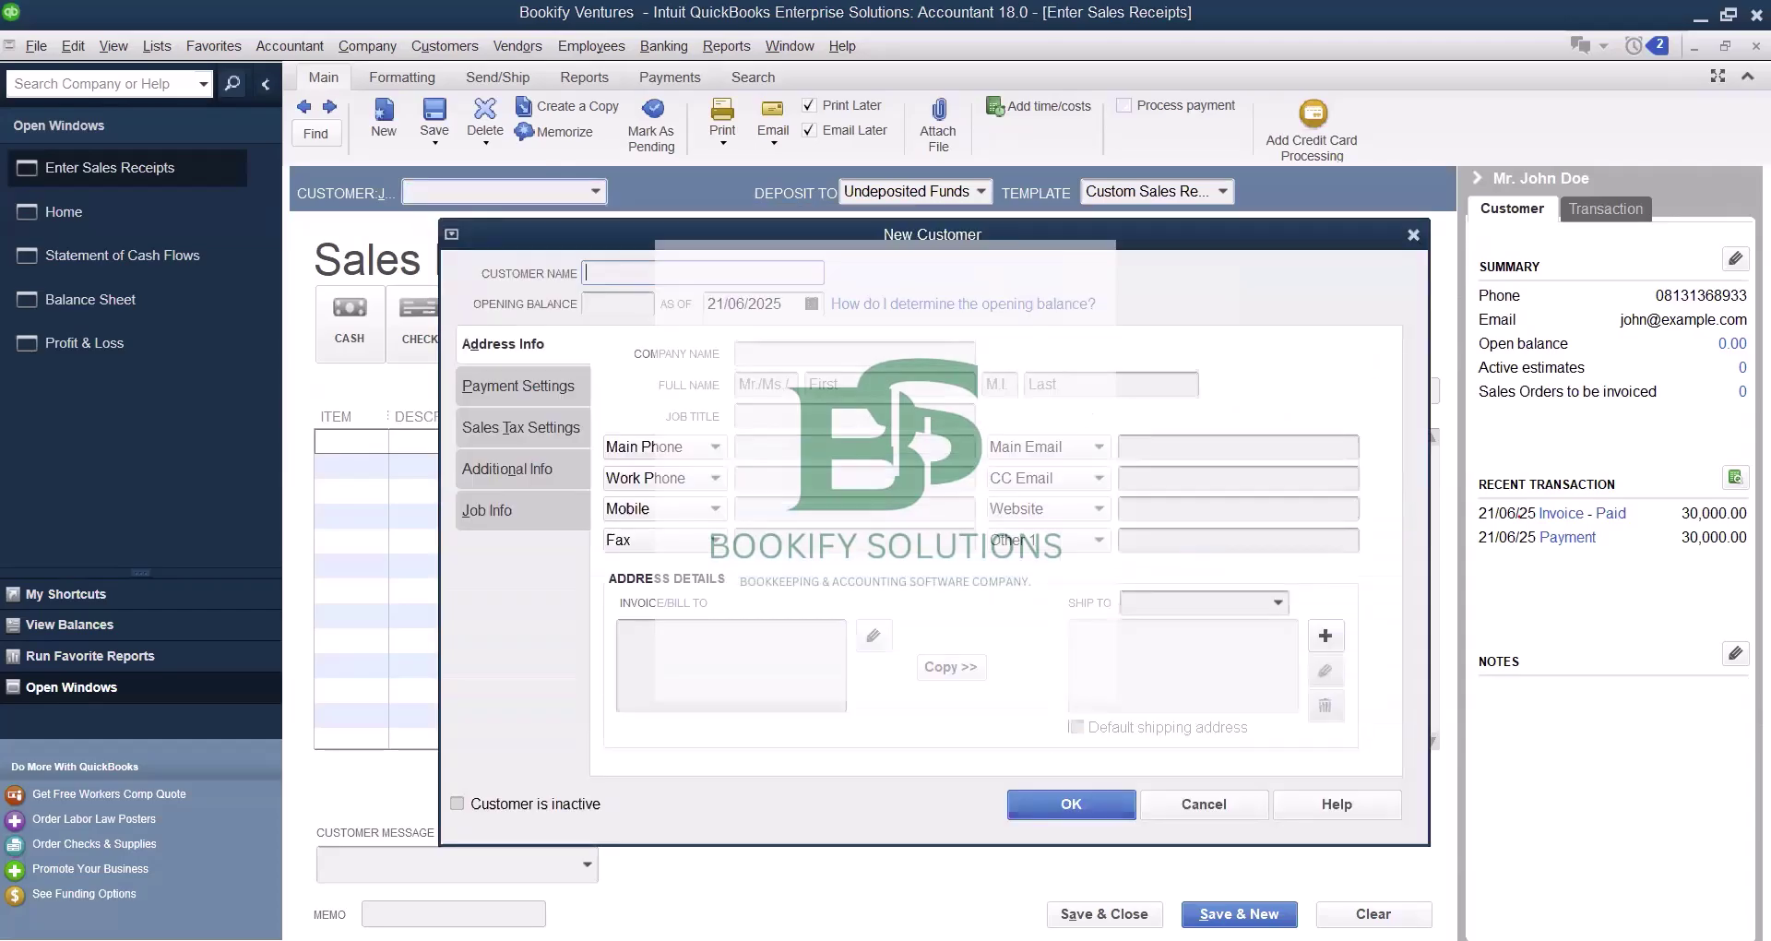
pyautogui.write('Walk-in-cust')
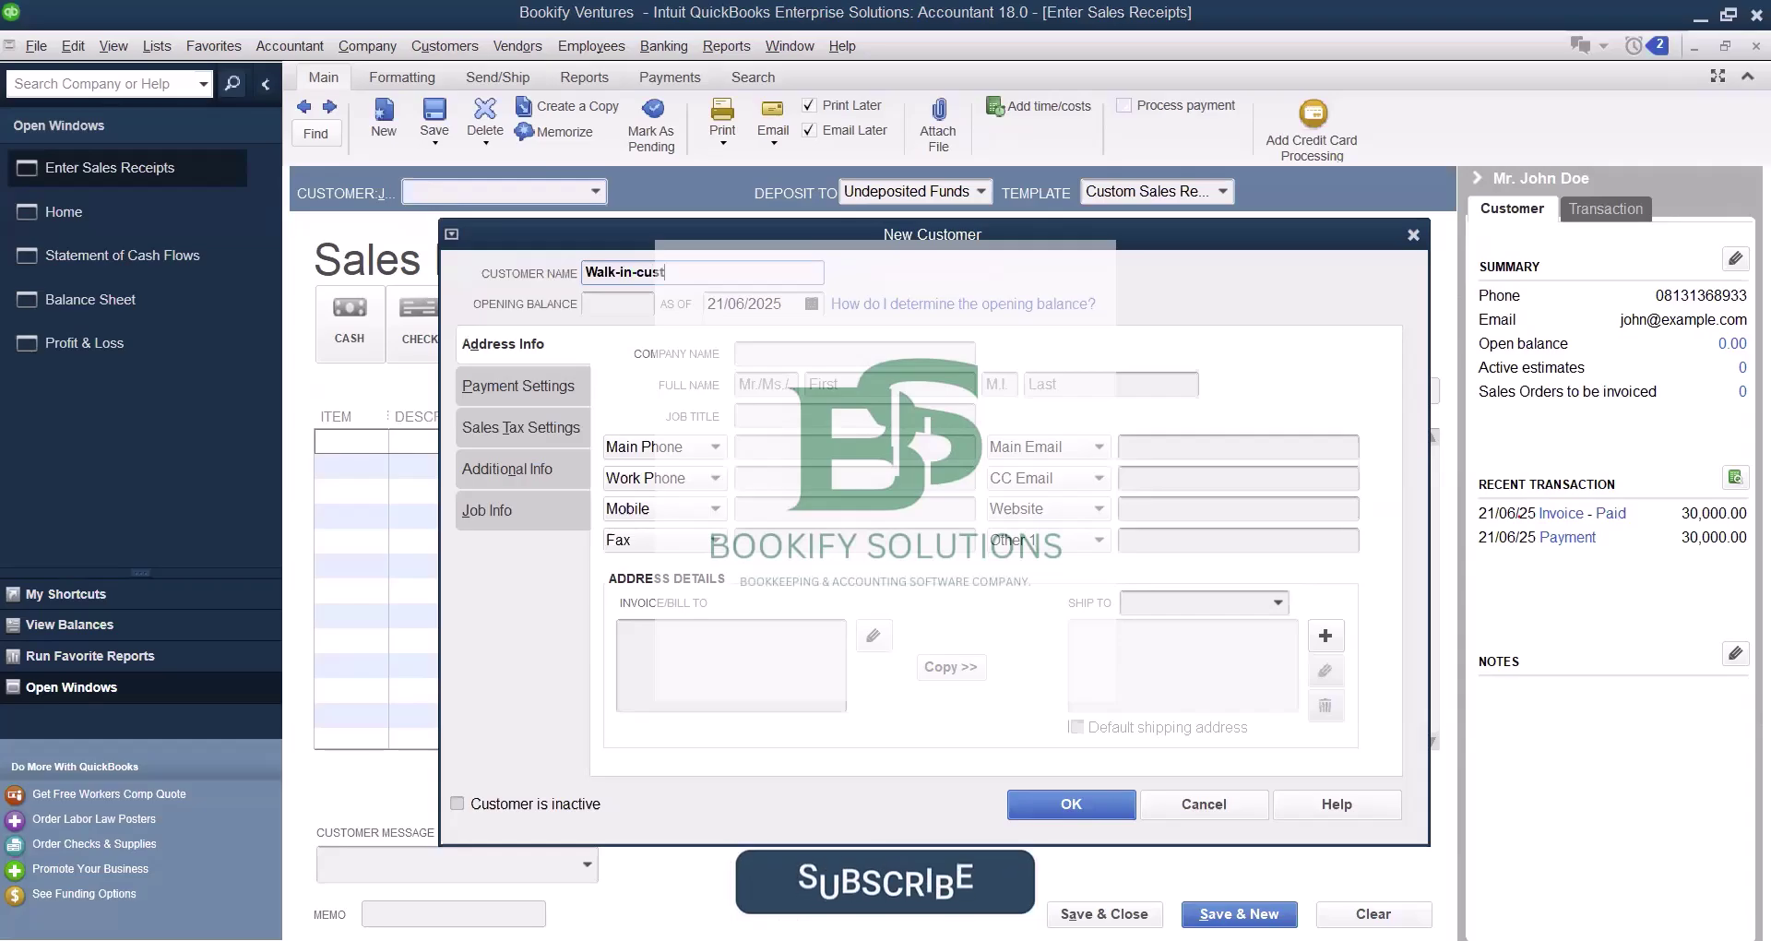
pyautogui.write('omer')
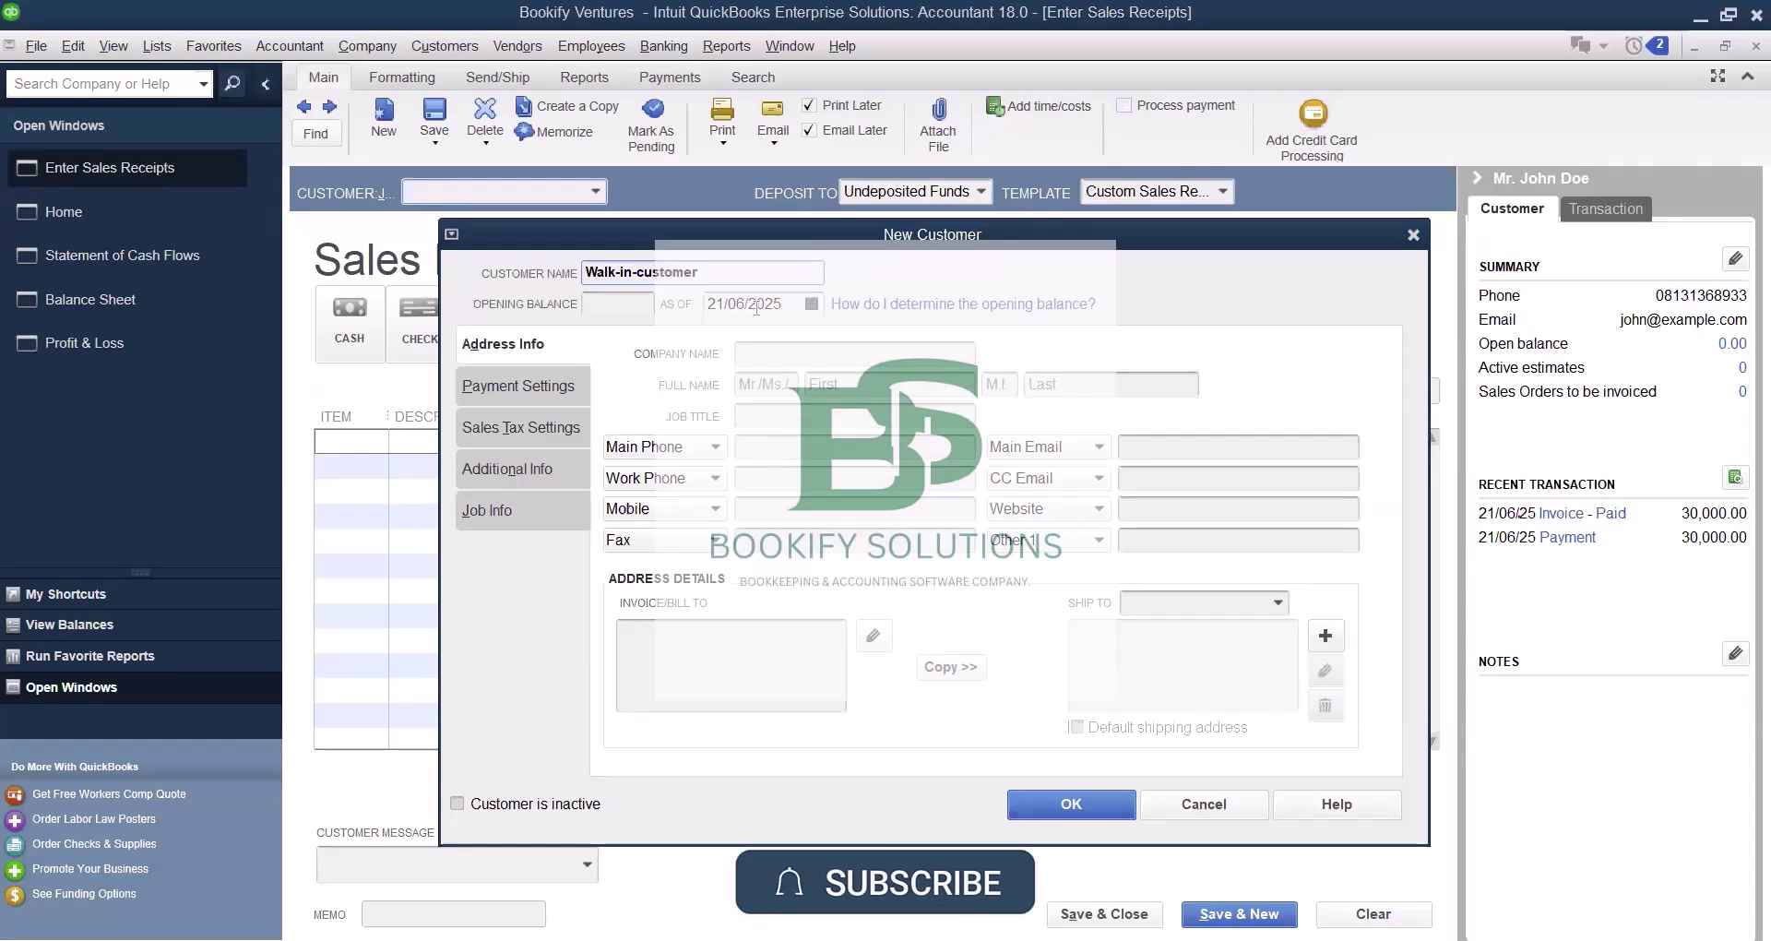
pyautogui.click(1067, 803)
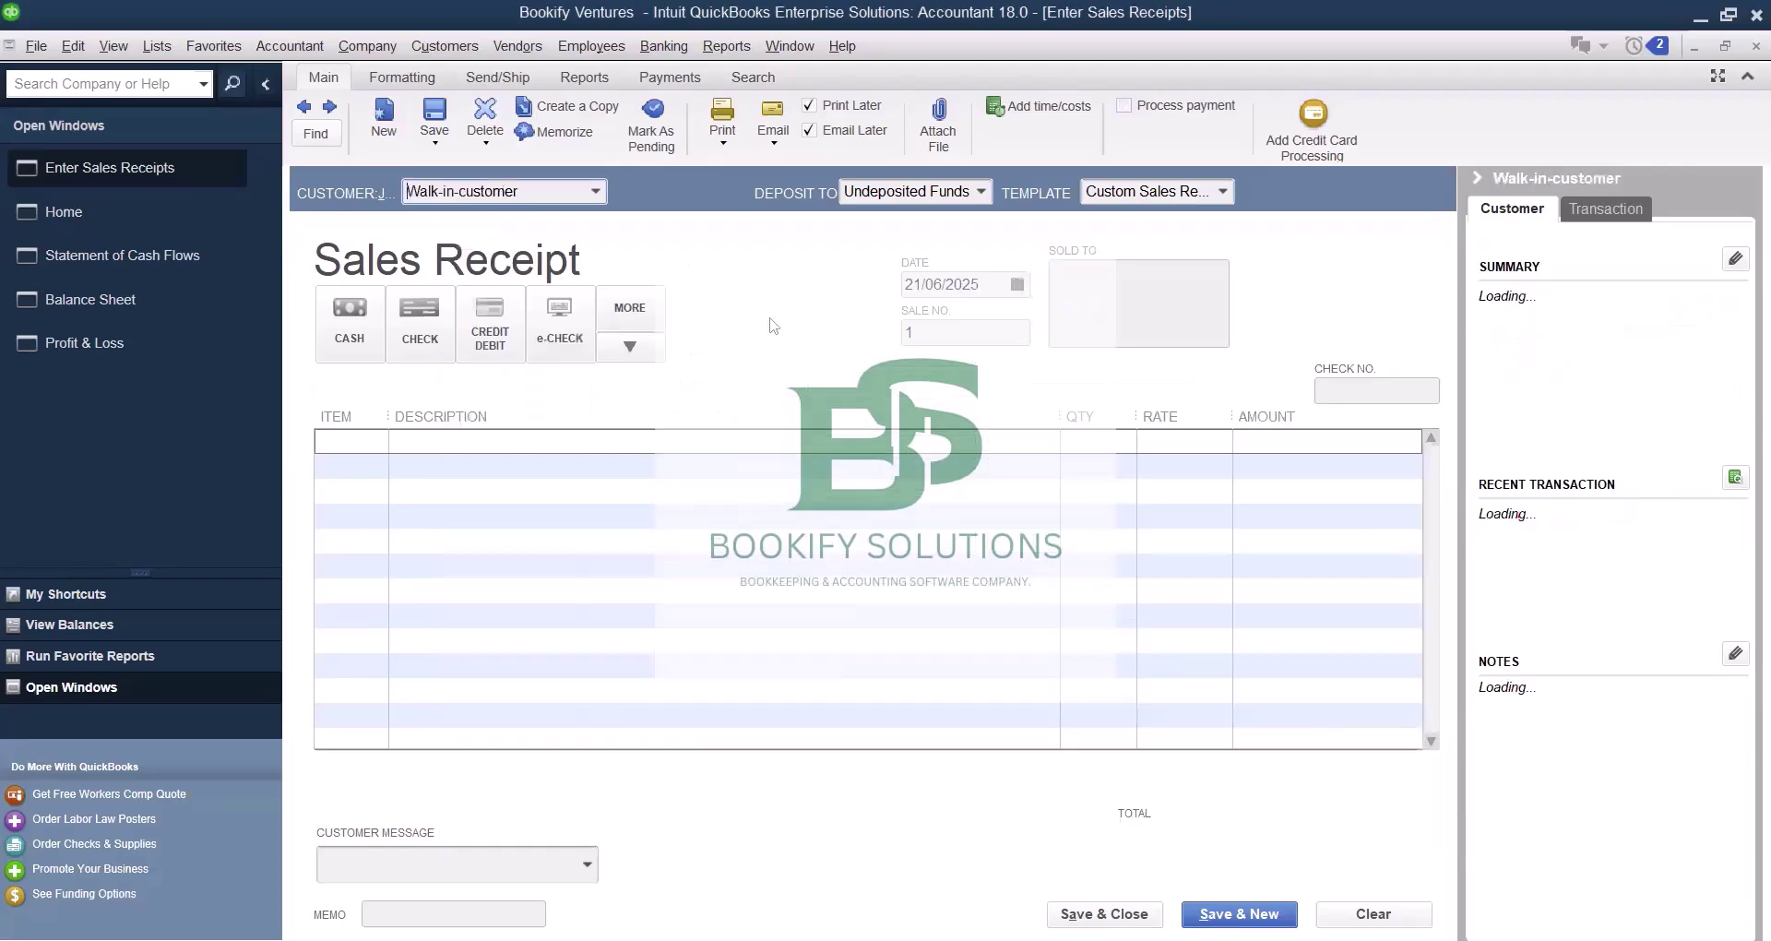
# Enter Ankara Fabric on the receipt's first line with a quantity of 5 at a rate of 3,000.
pyautogui.click(356, 442)
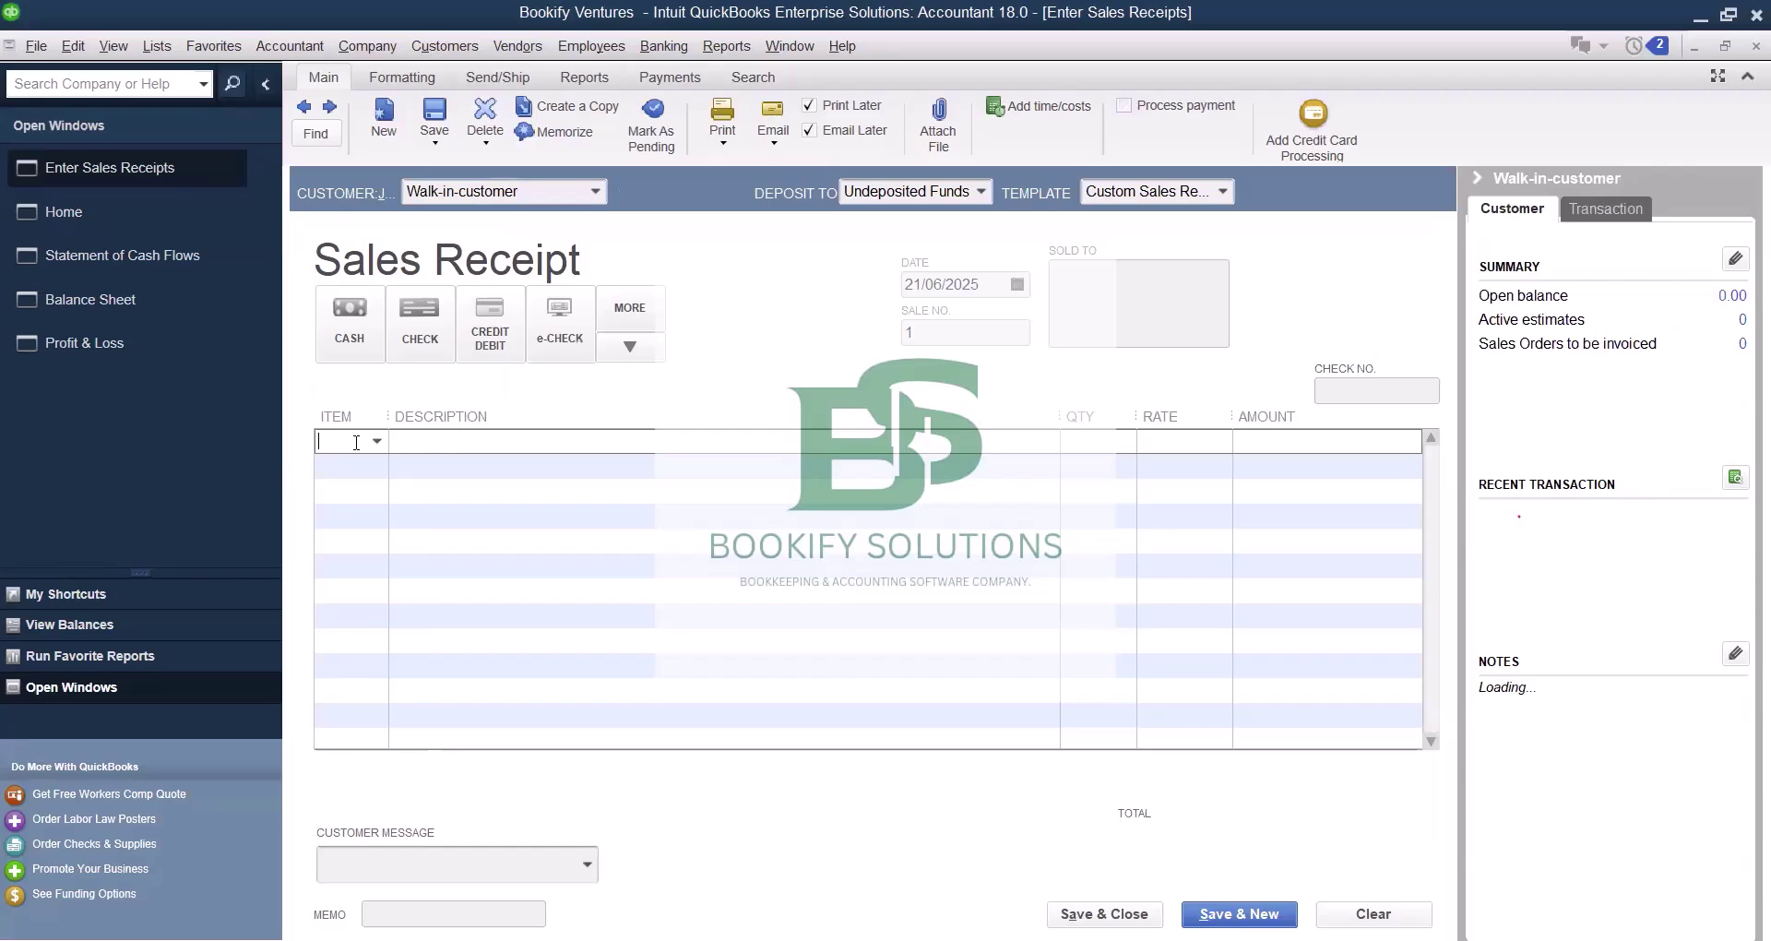
pyautogui.click(1083, 447)
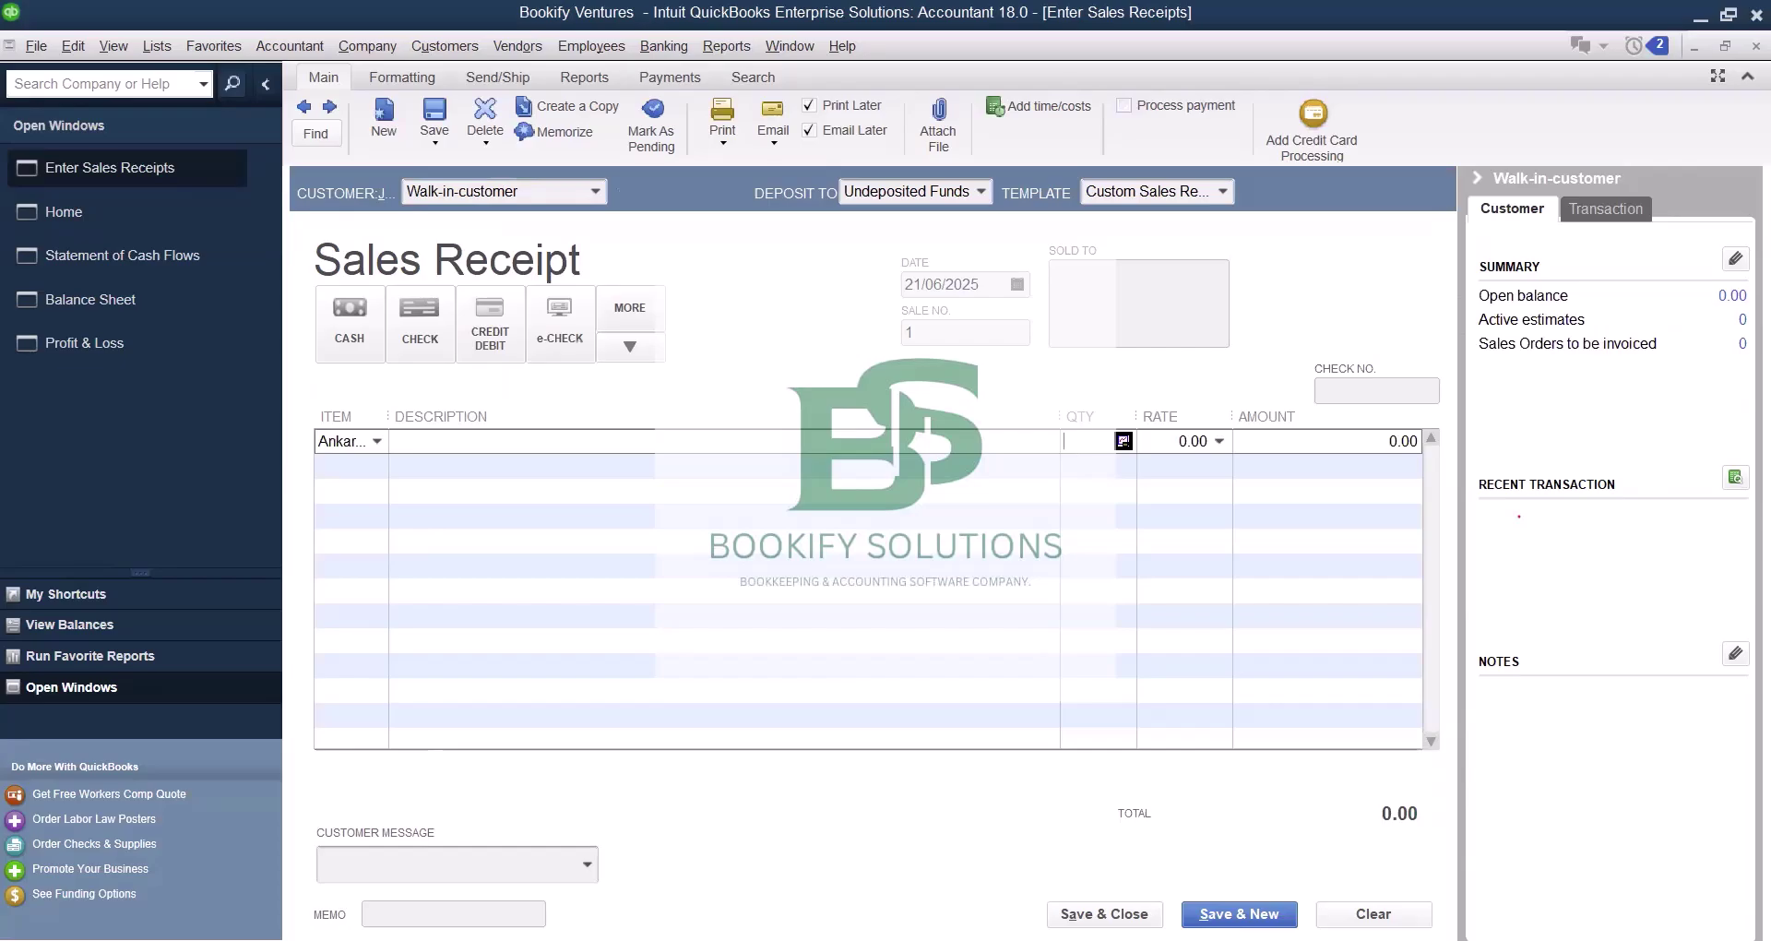
pyautogui.write('5')
pyautogui.press('Tab')
pyautogui.write('3,00')
pyautogui.write('0')
pyautogui.press('Tab')
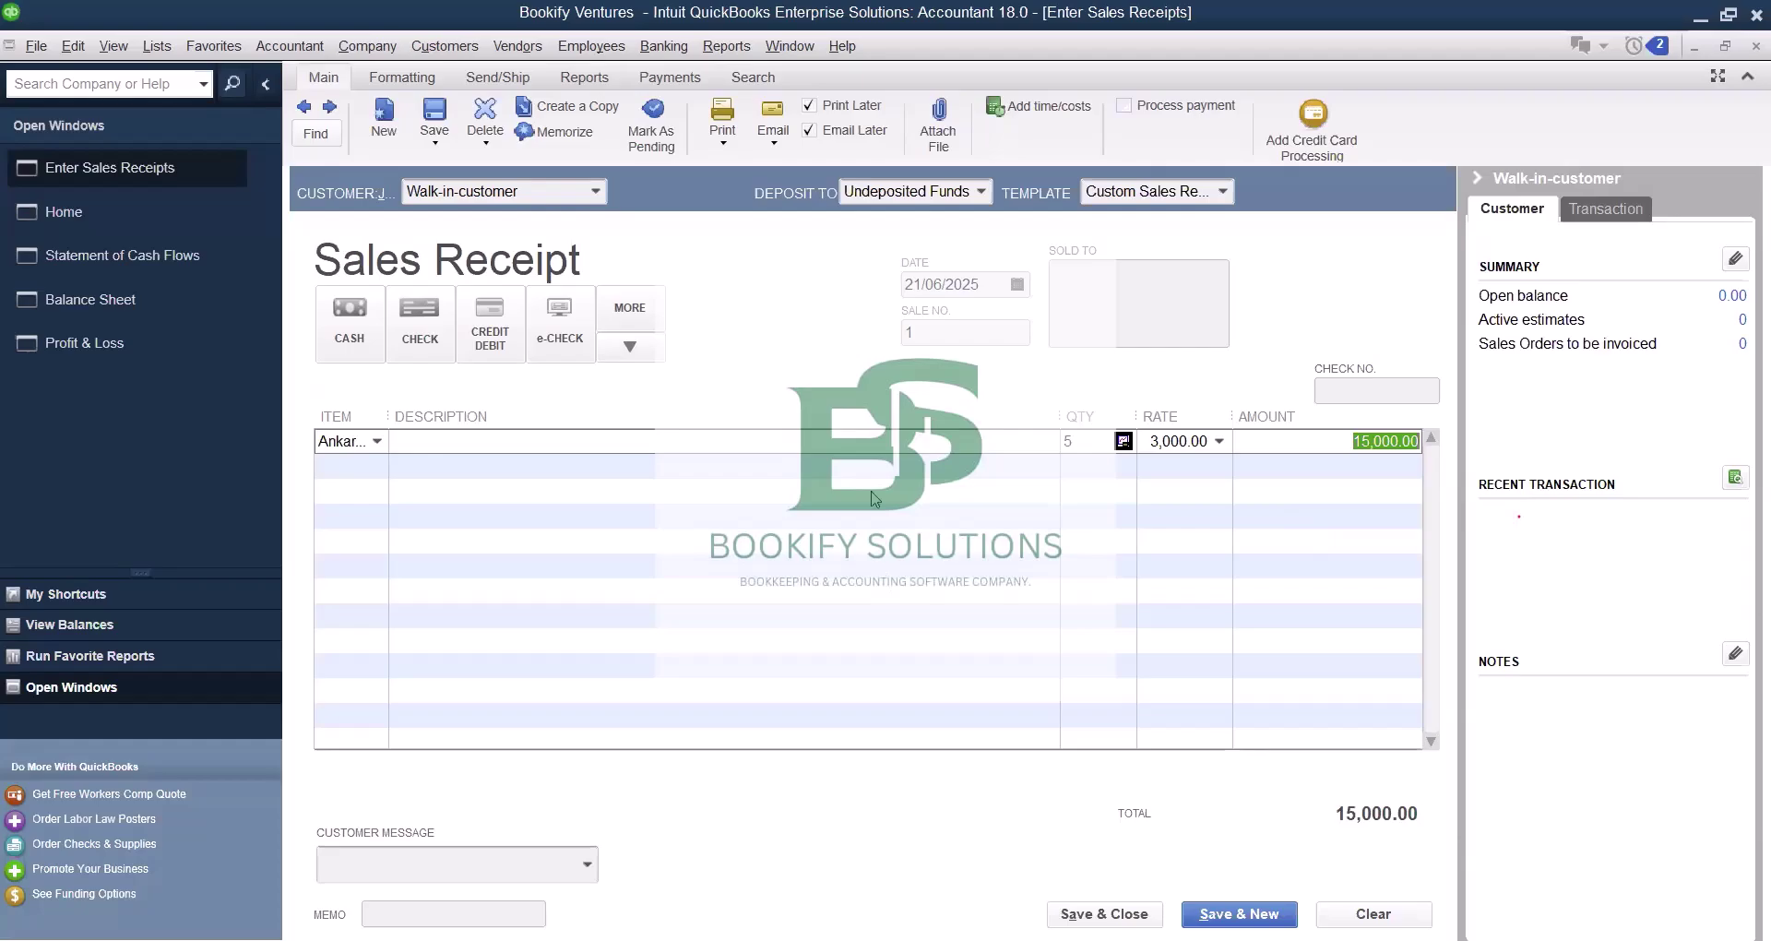
# Turn off Email Later for the walk-in customer's sales receipt, and save and close it.
pyautogui.hotkey('ctrl', 's')
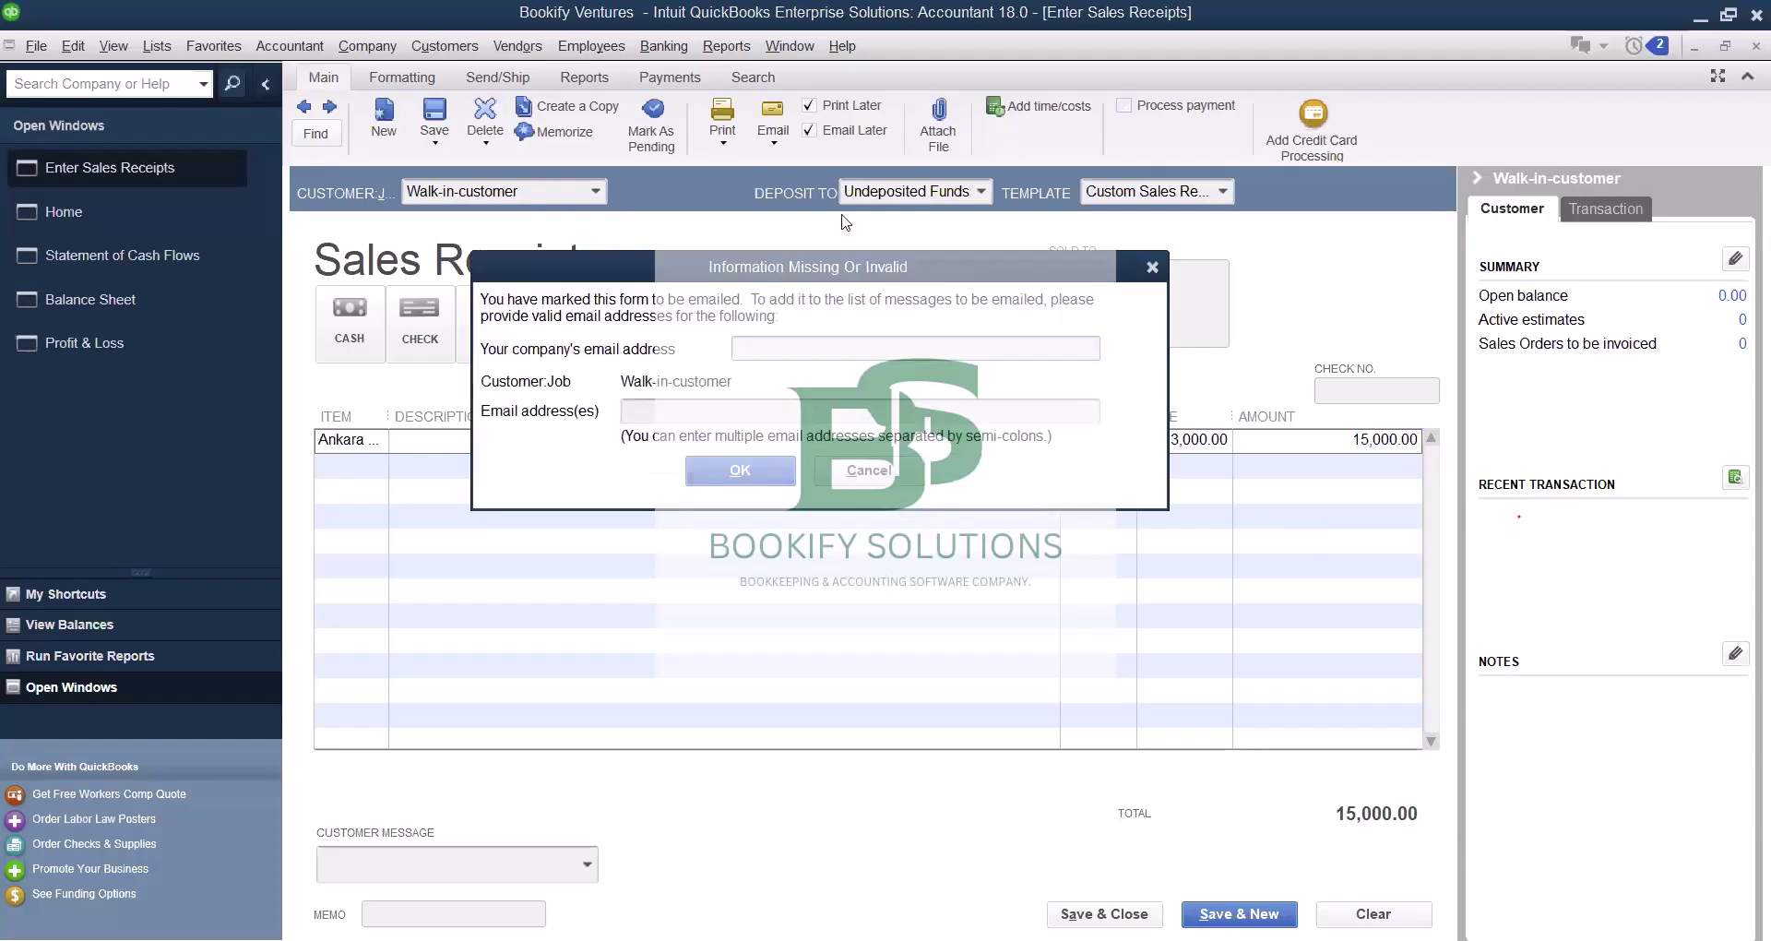
pyautogui.press('Escape')
pyautogui.click(809, 130)
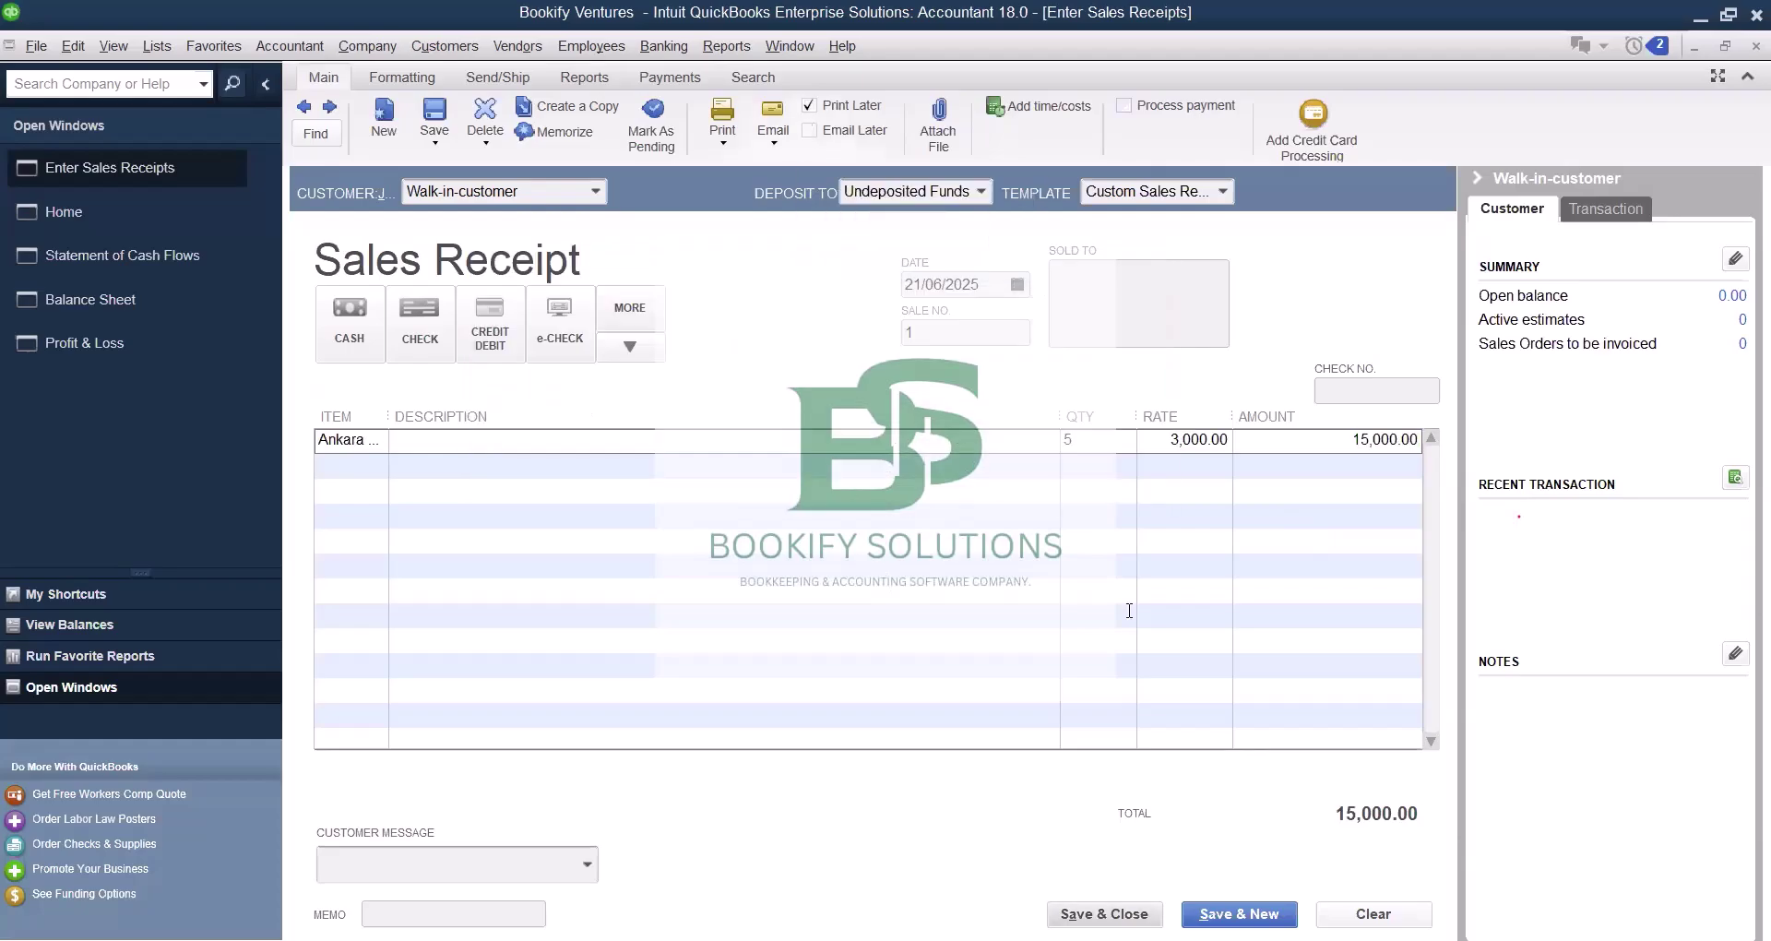
pyautogui.press('Tab')
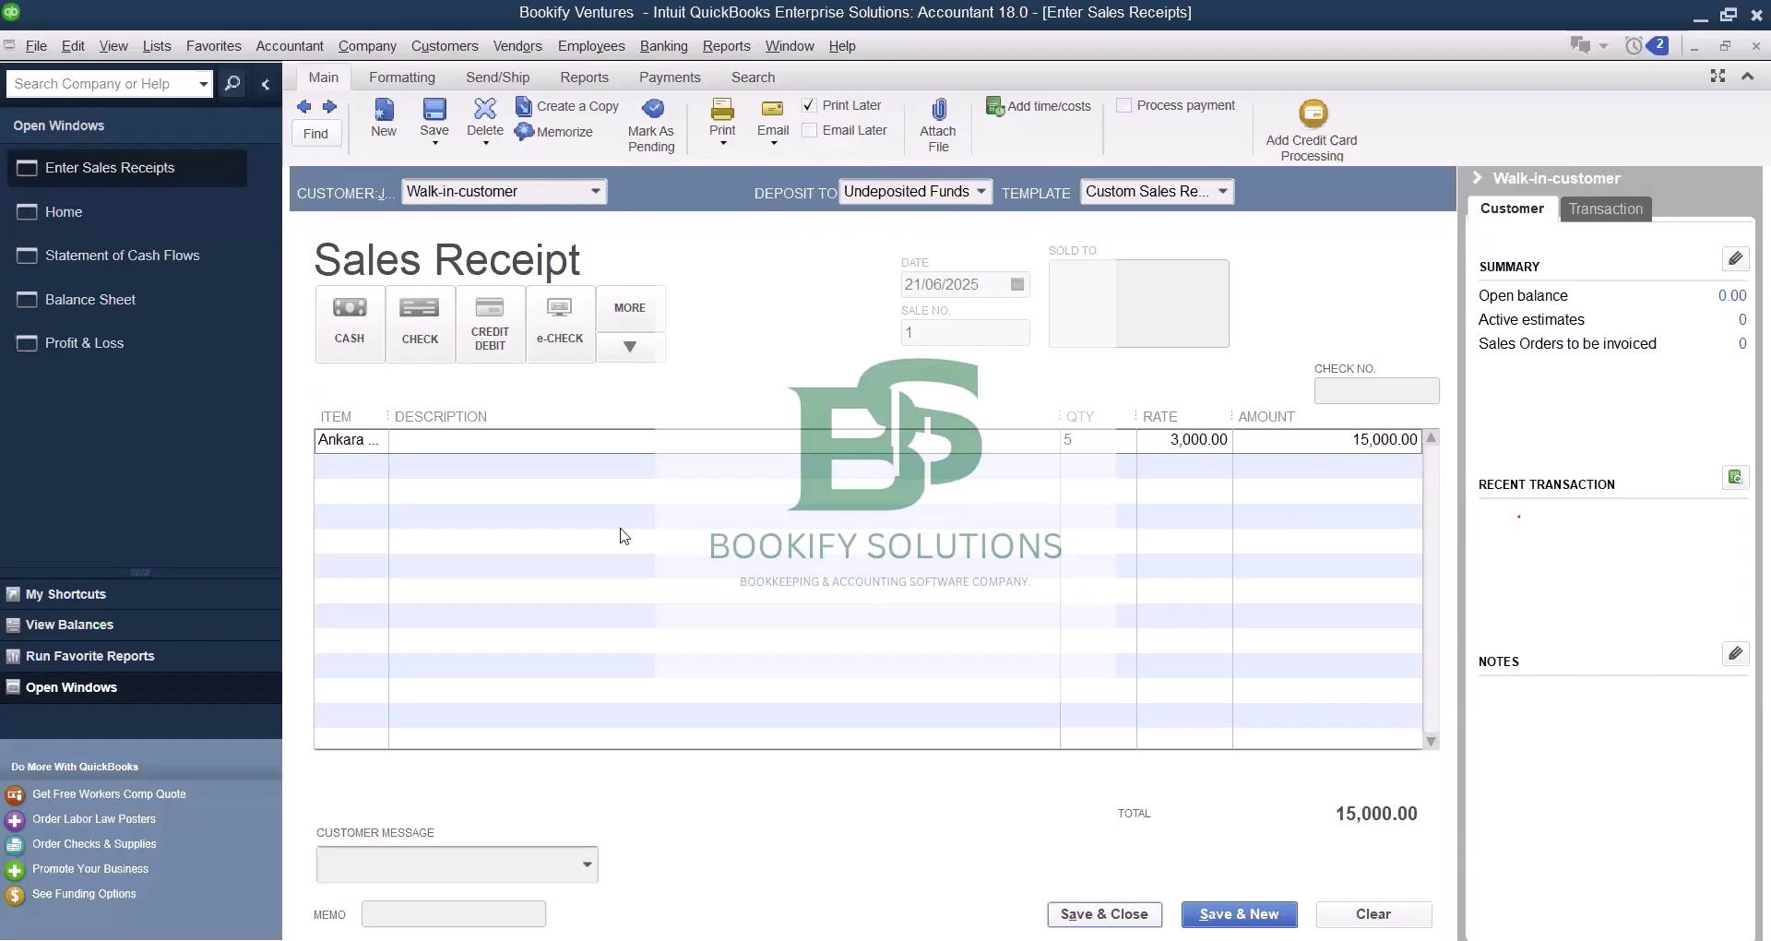
pyautogui.press('Return')
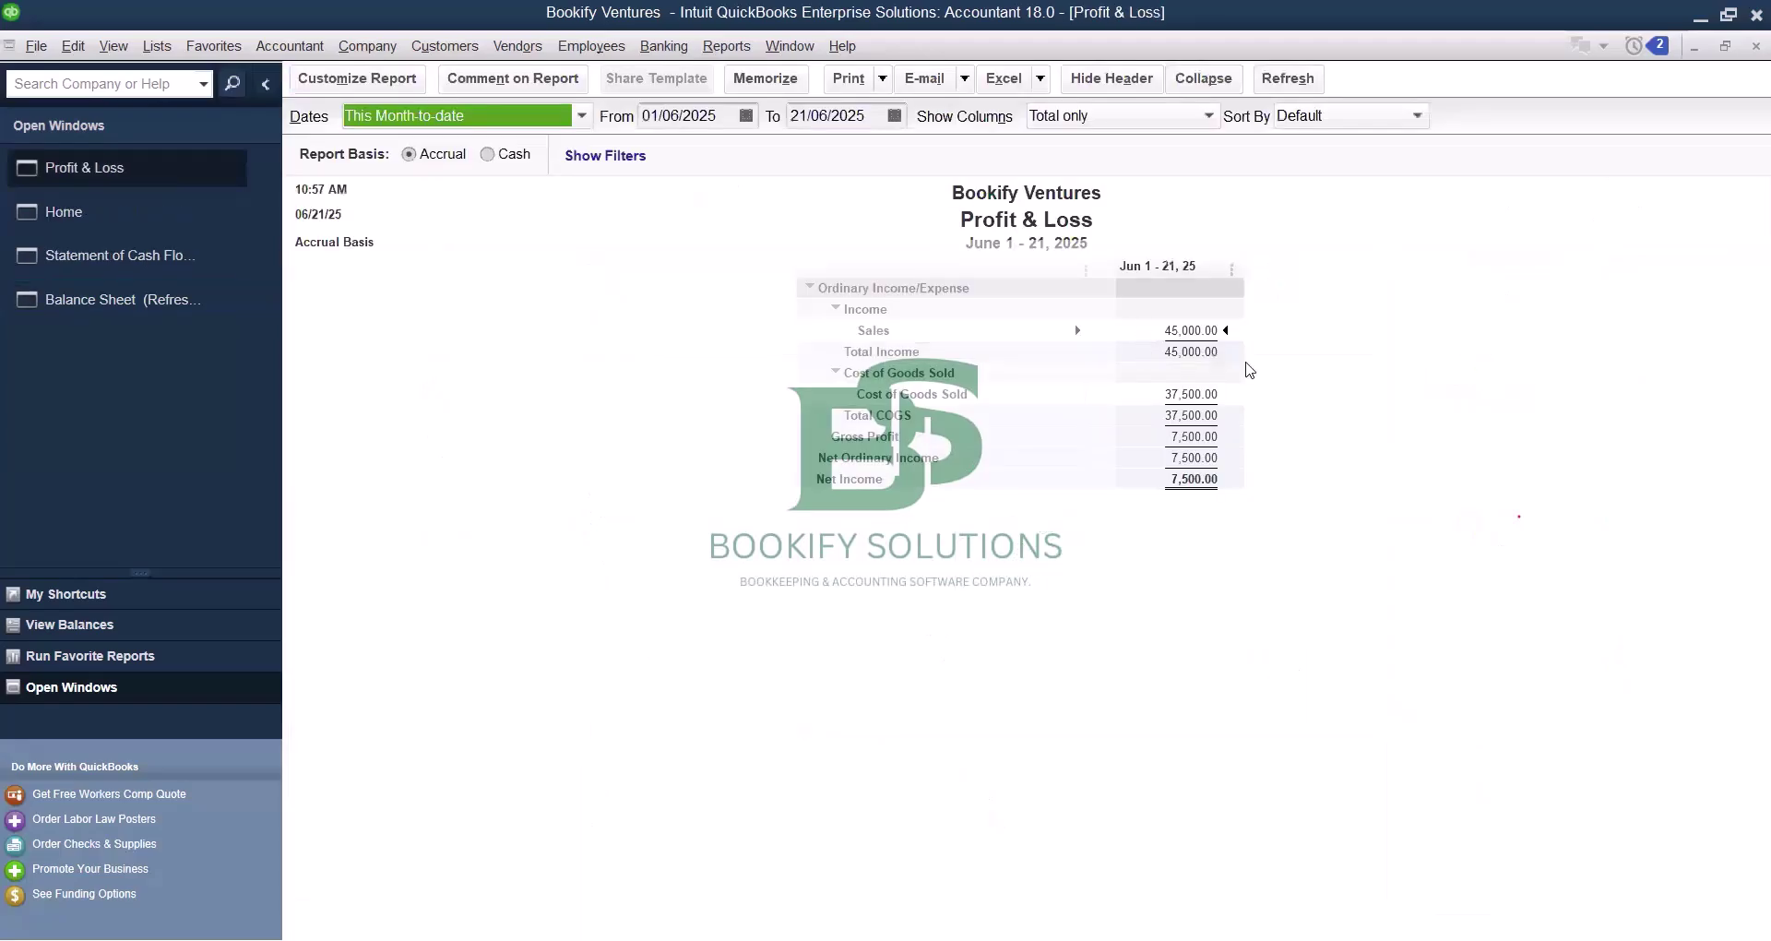
# Examine the transactions behind the Sales amount in the Profit & Loss report, and close the detail and the report.
pyautogui.doubleClick(1184, 330)
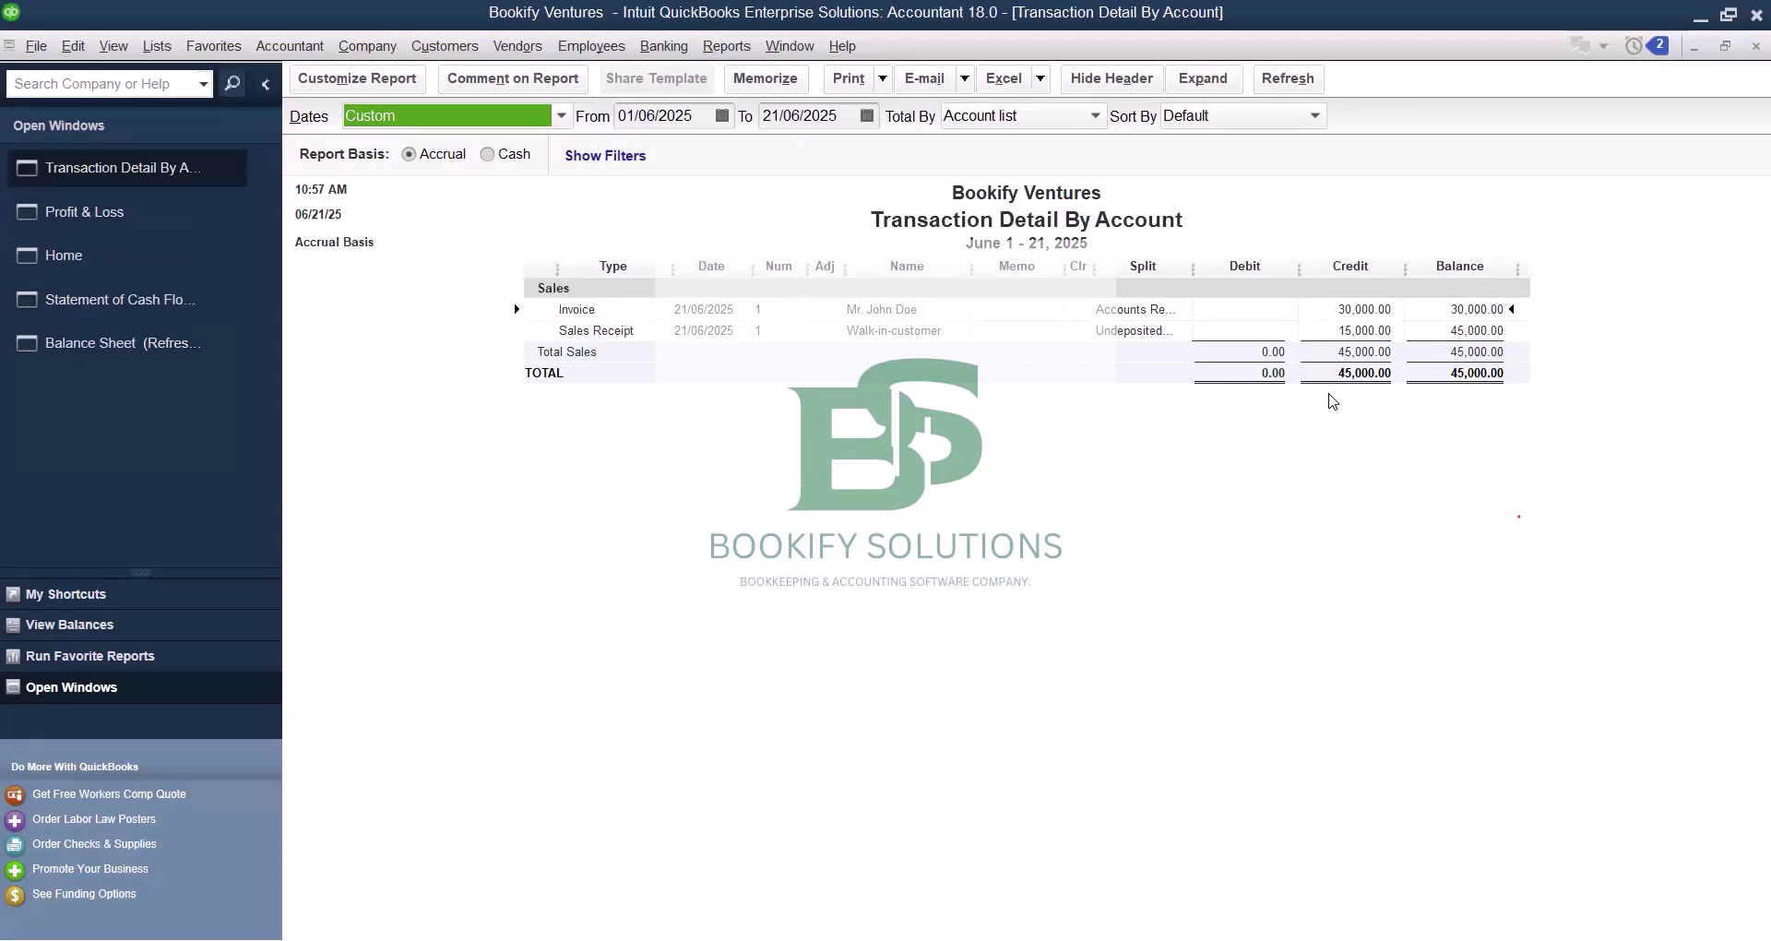
pyautogui.press('Escape')
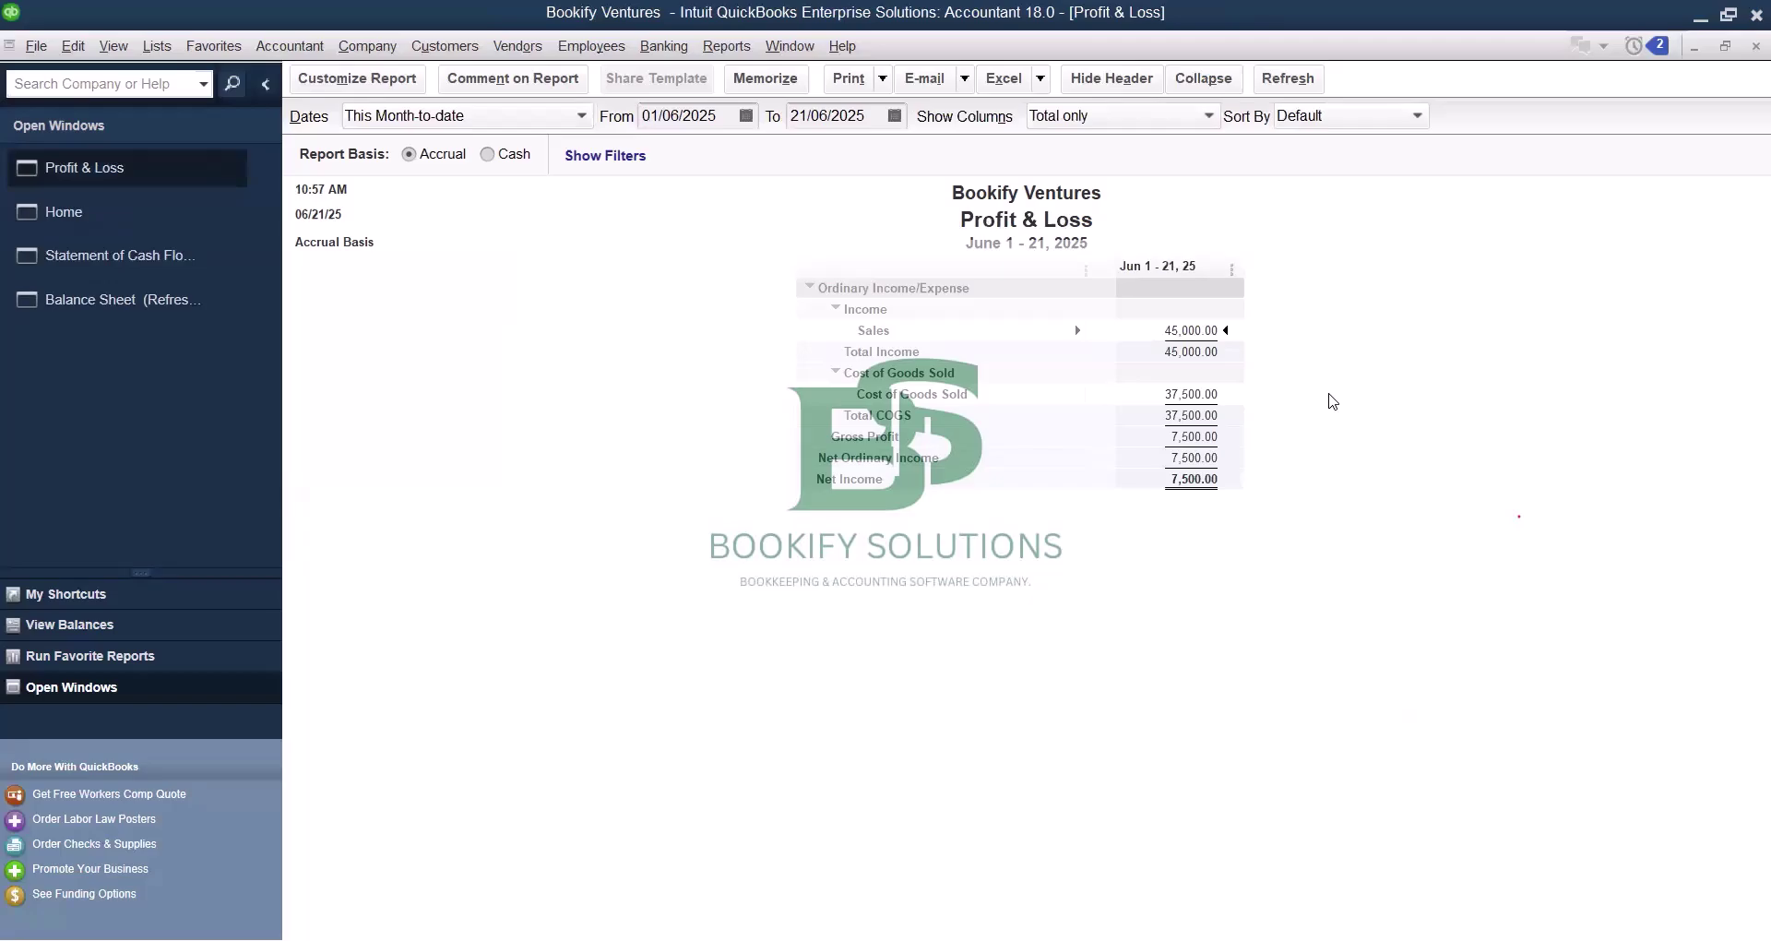
pyautogui.press('Escape')
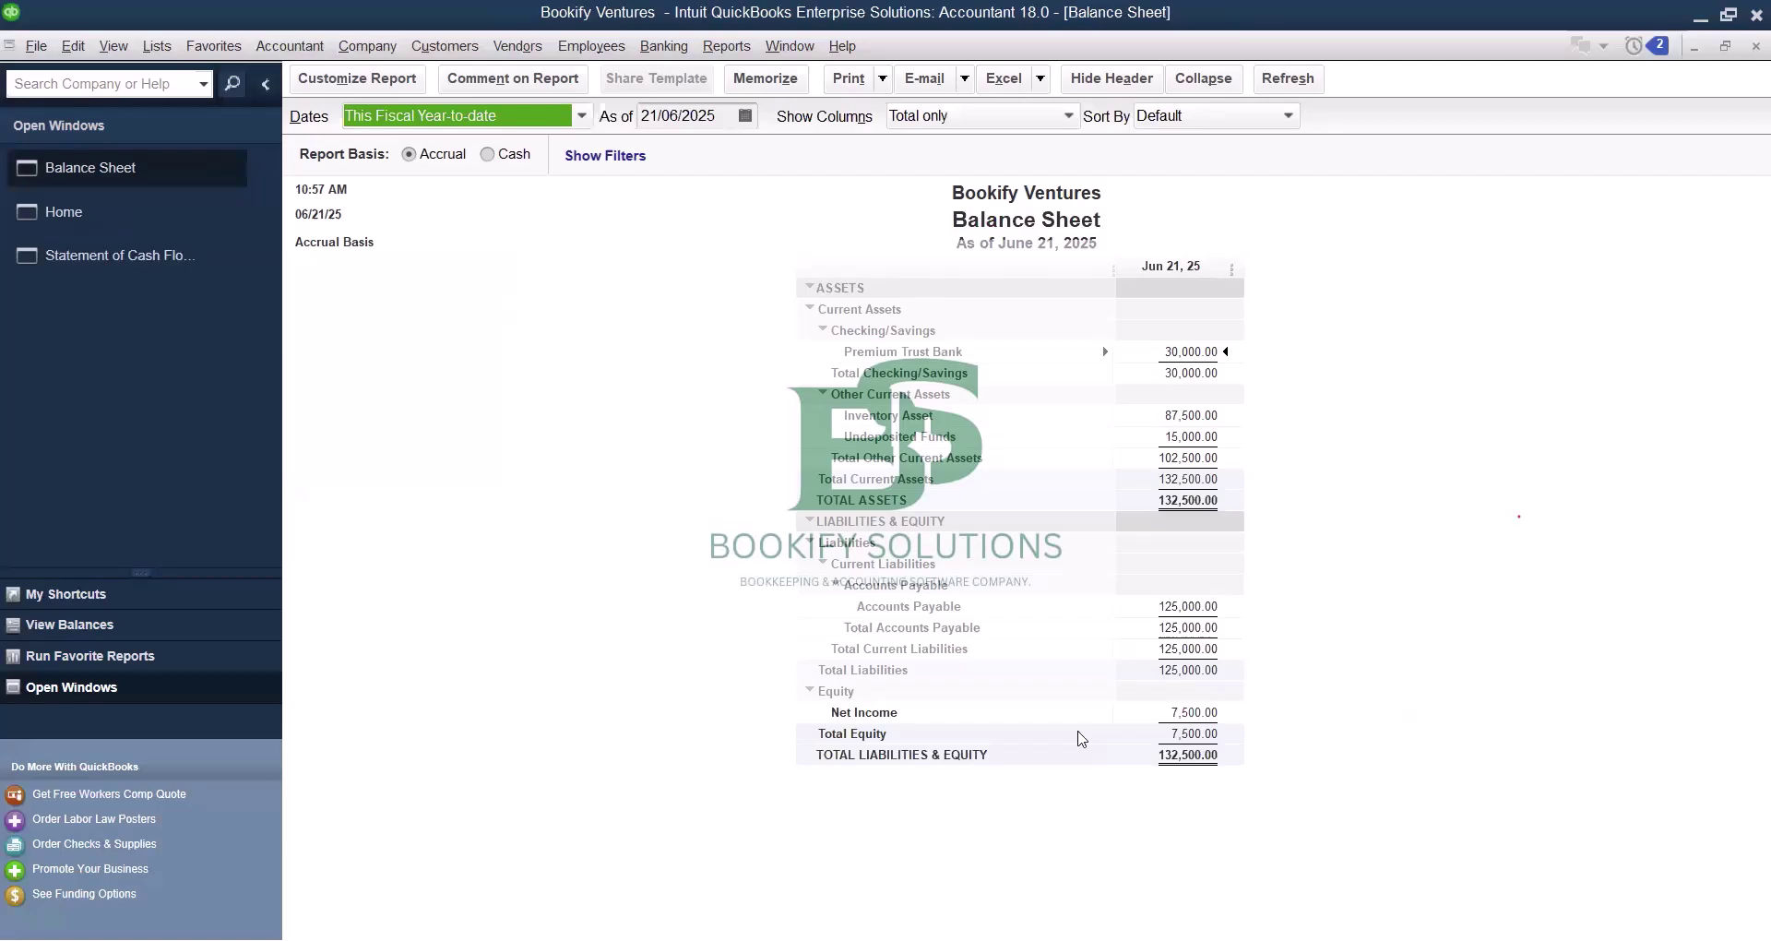
# Refresh the Statement of Cash Flows to review it, and check the Ankara Fabric stock in the Item List.
pyautogui.click(175, 258)
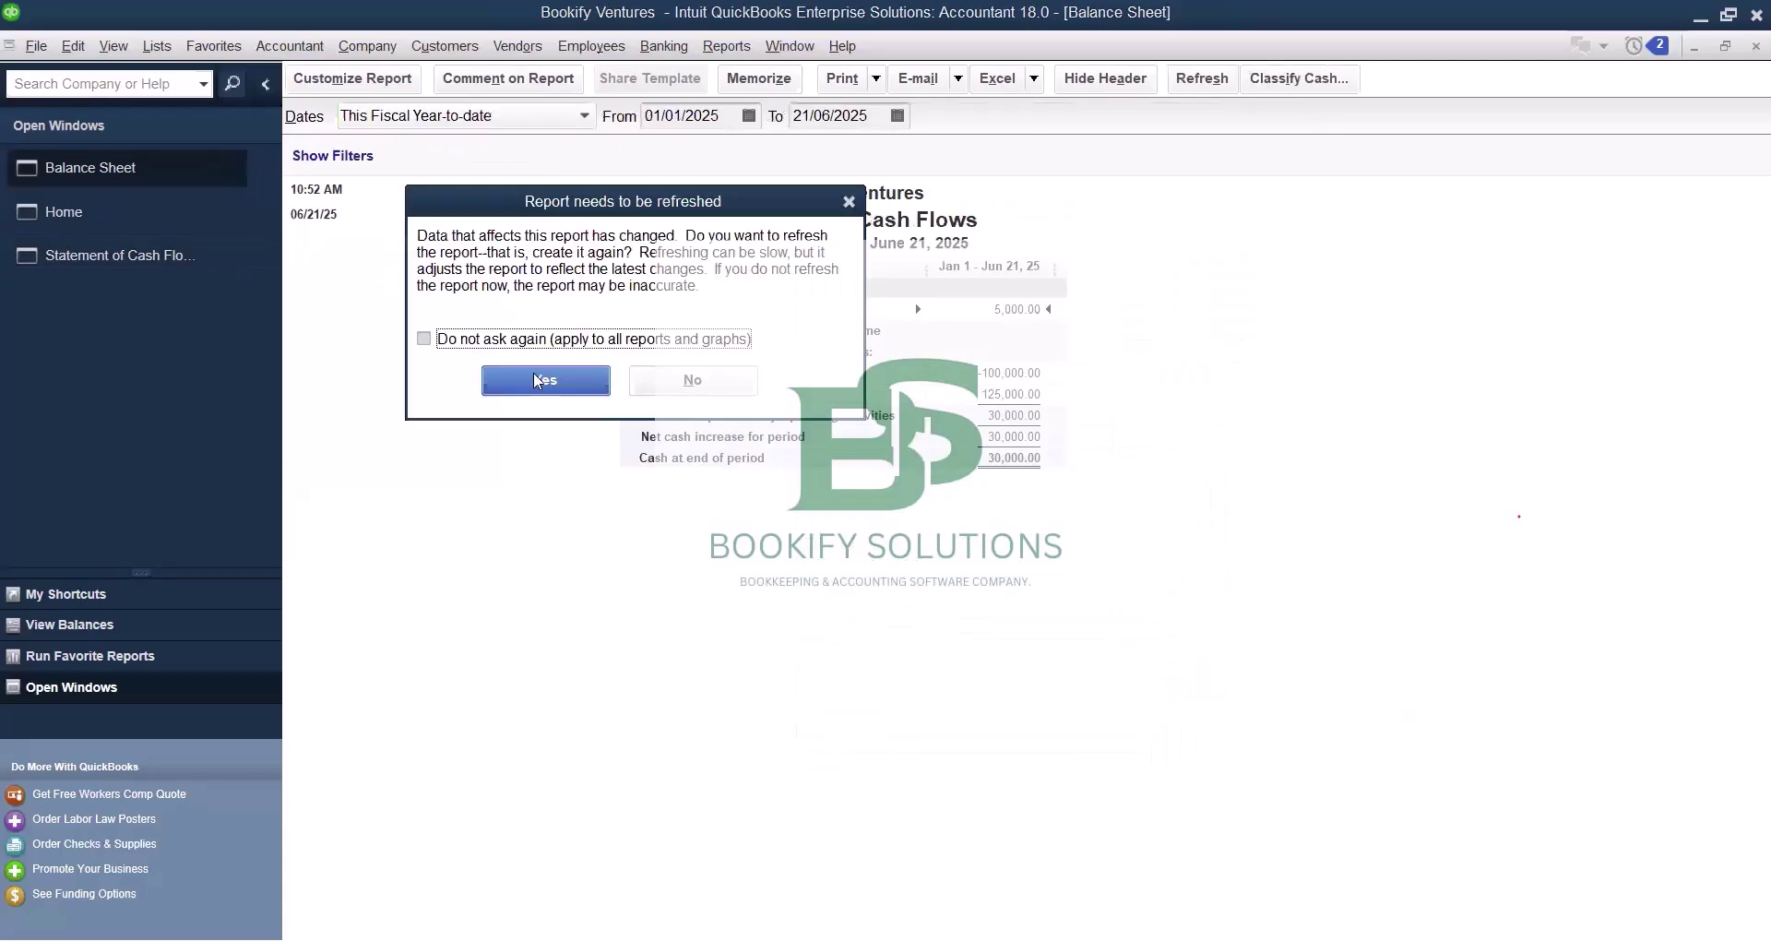
pyautogui.click(534, 374)
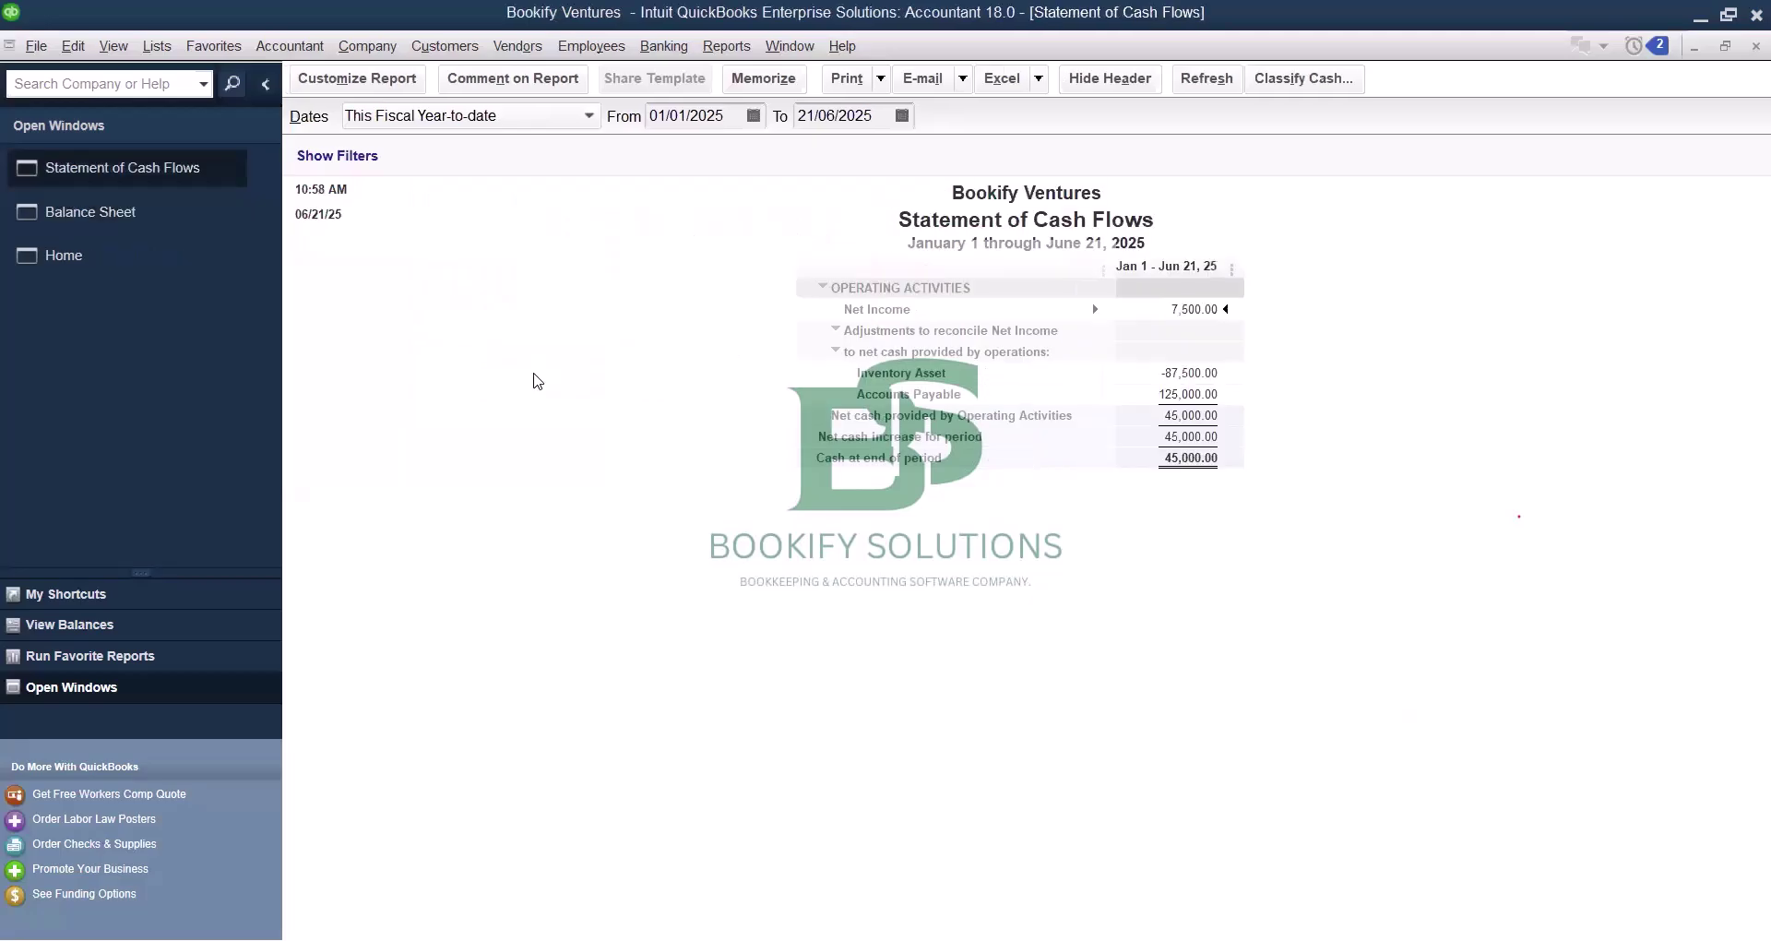
pyautogui.click(115, 263)
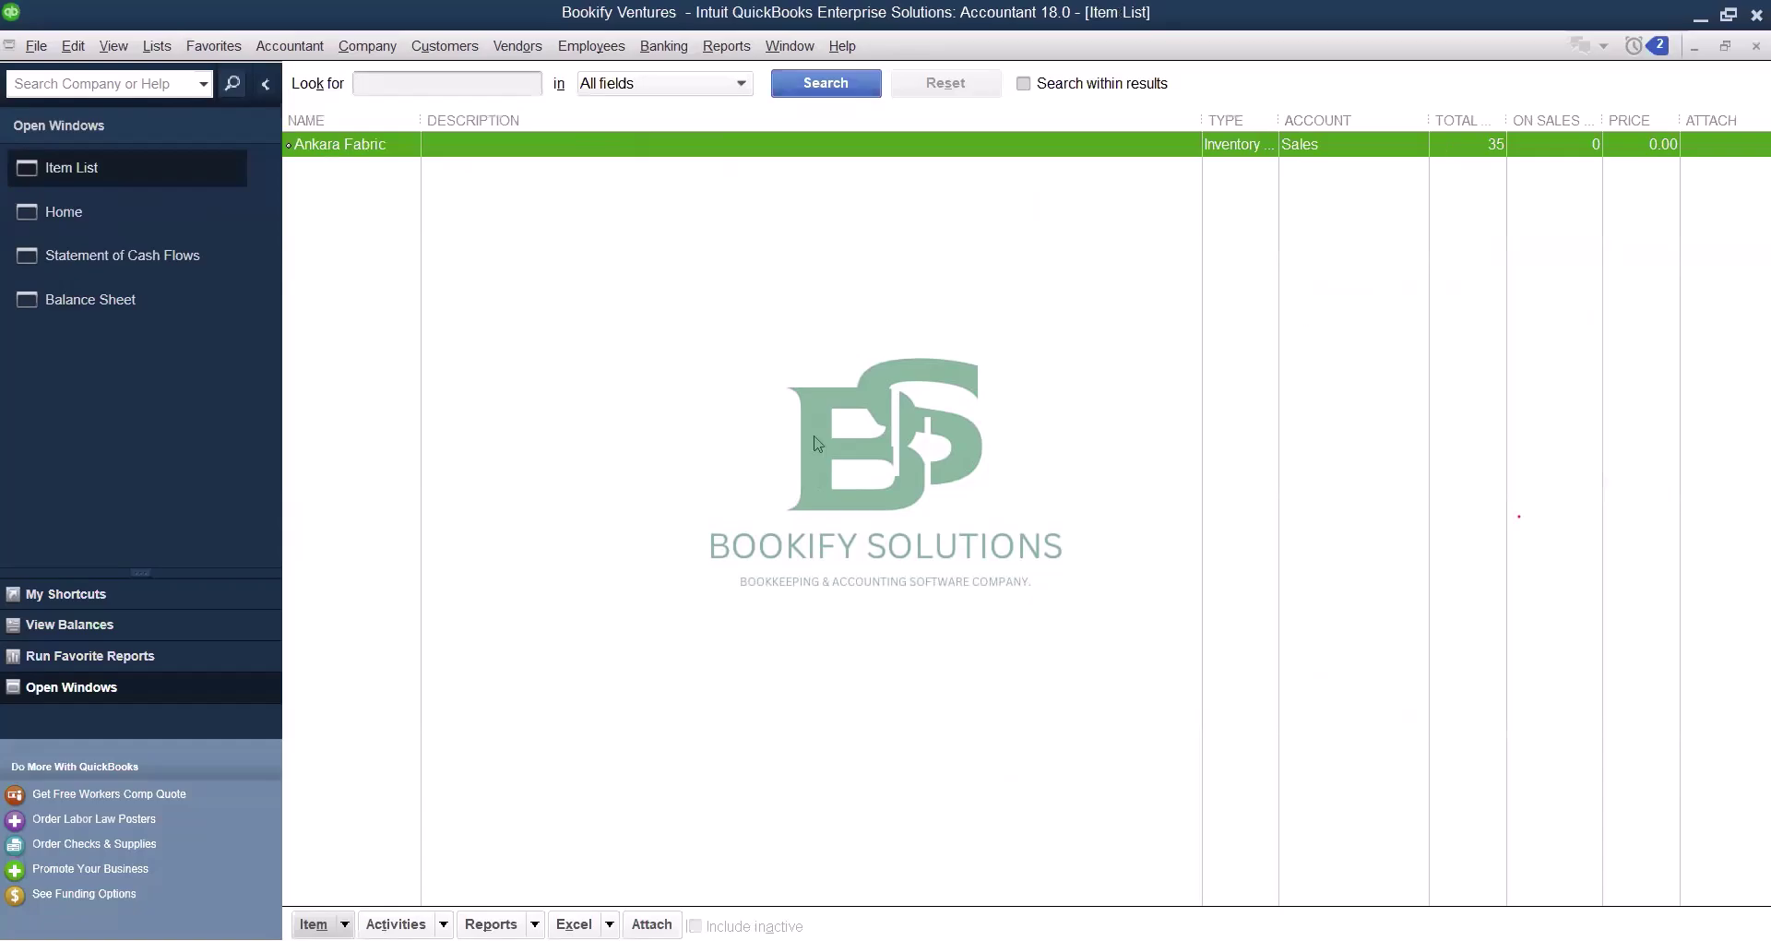
pyautogui.press('Escape')
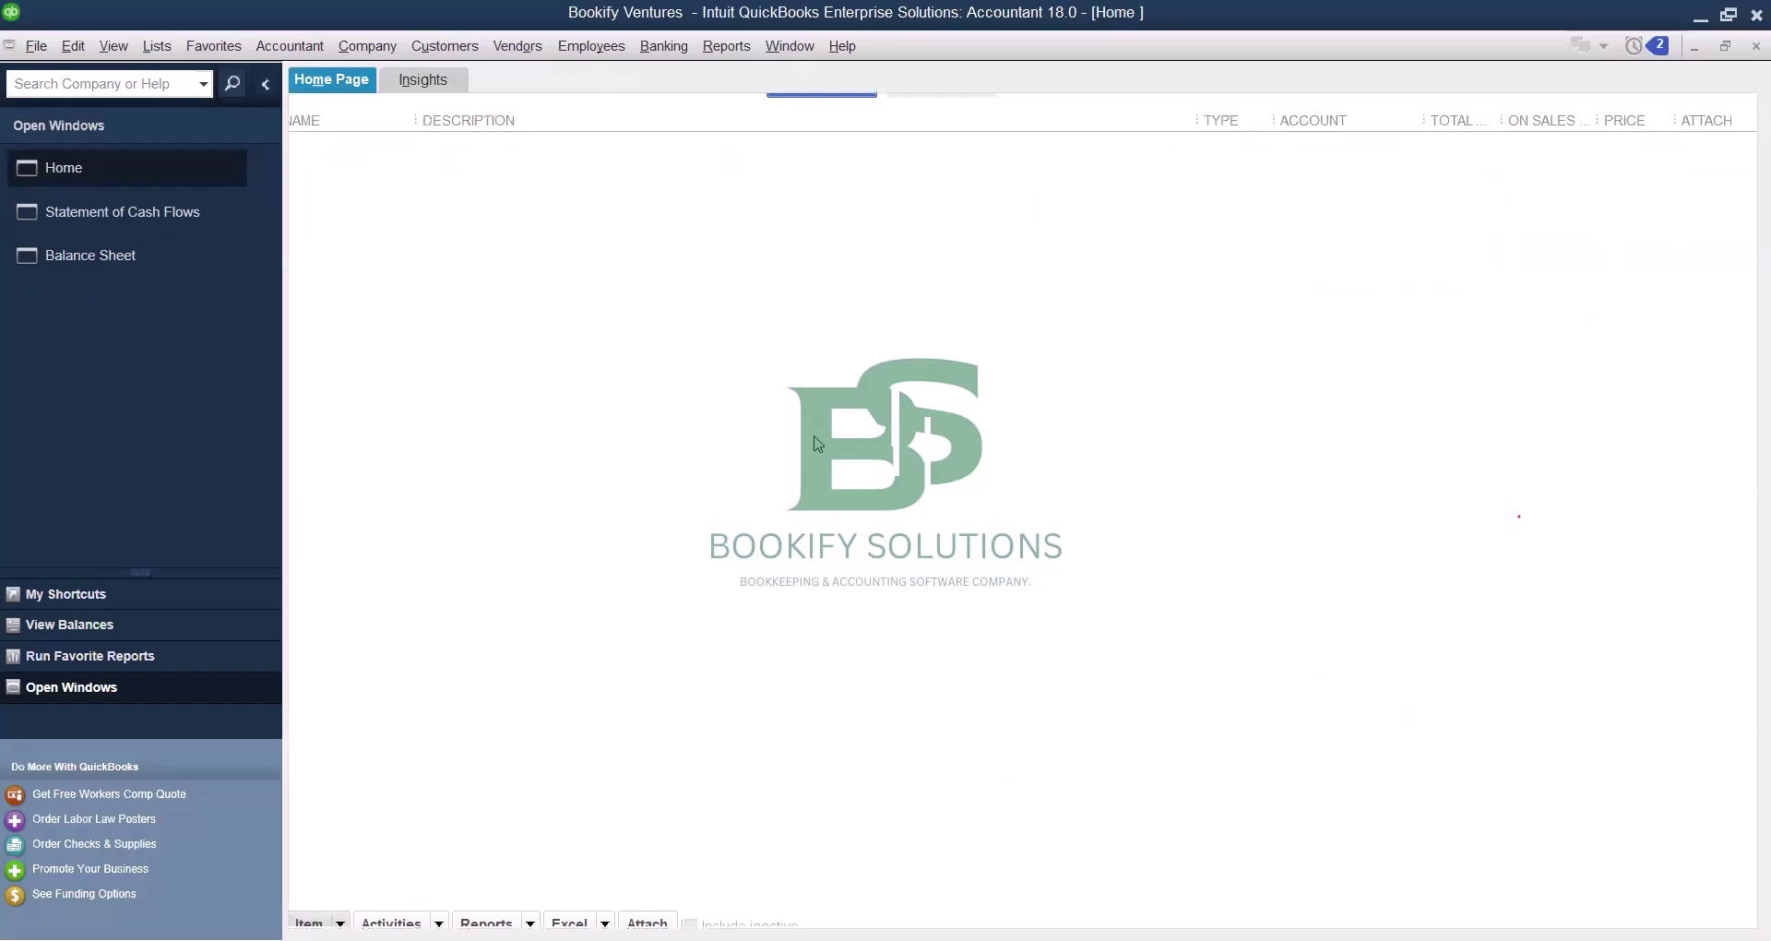